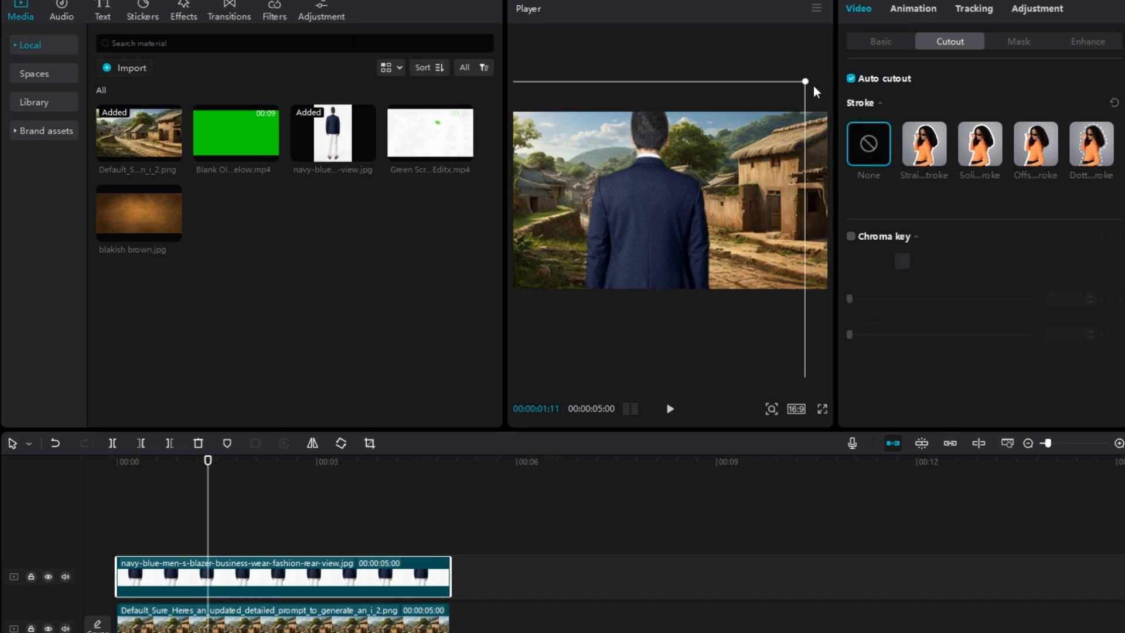
Step: Scale the man in the navy blazer down to about 205% and position him centred over the village at Y about -1341
drag(806, 83, 791, 133)
drag(704, 198, 724, 209)
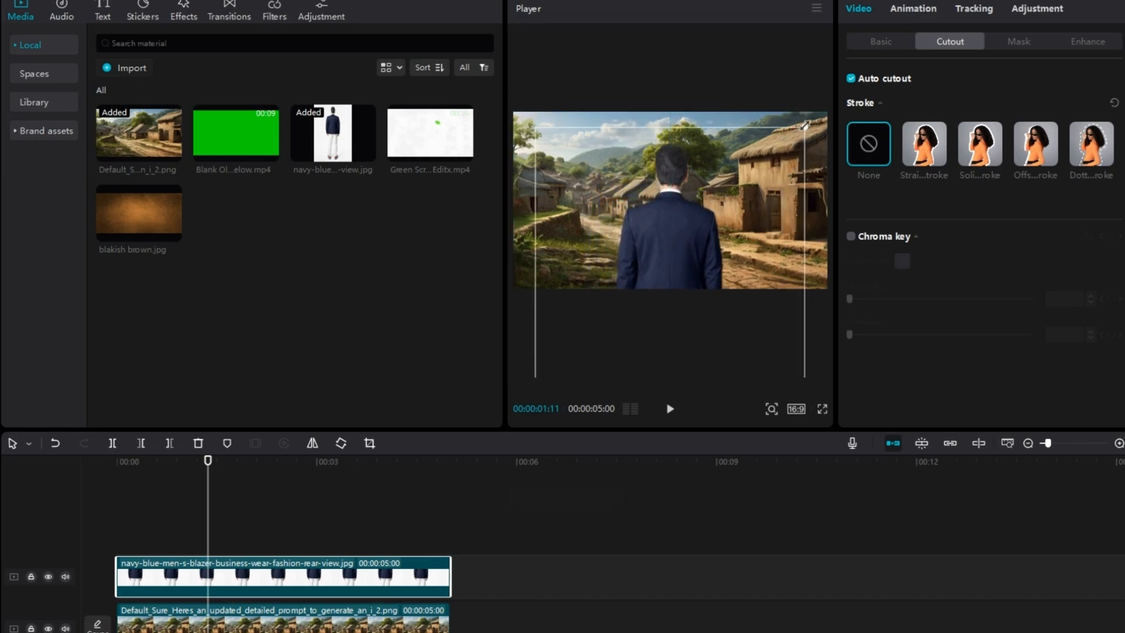
drag(804, 125, 791, 147)
drag(710, 218, 709, 207)
click(881, 40)
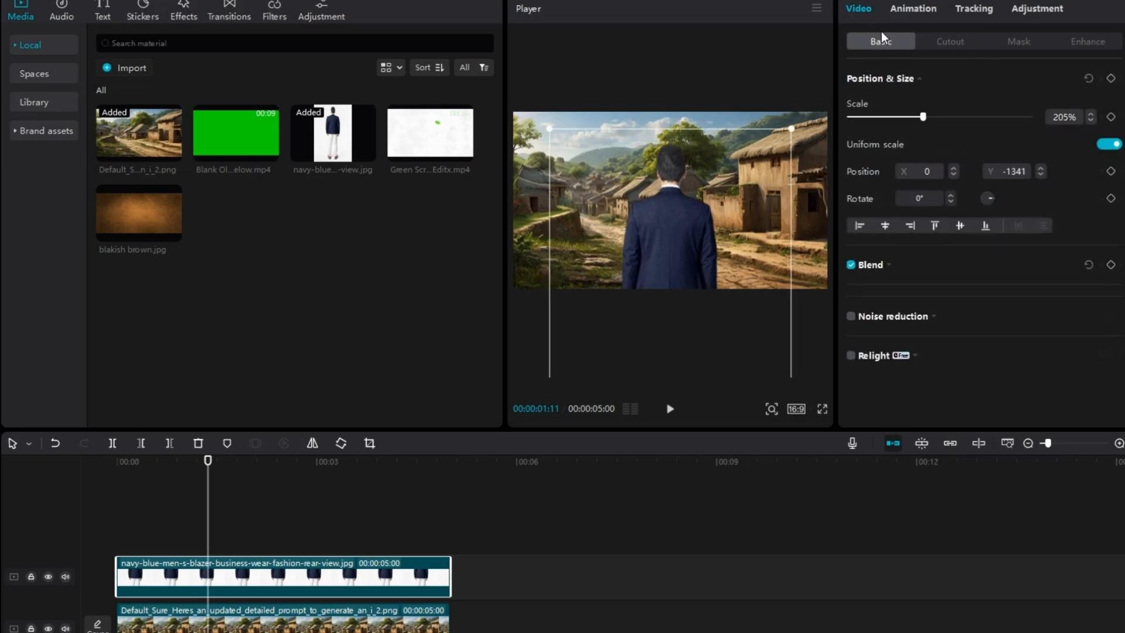
Step: Apply the Slide Up entrance animation to the man's image with a duration of 1.7 s
click(928, 12)
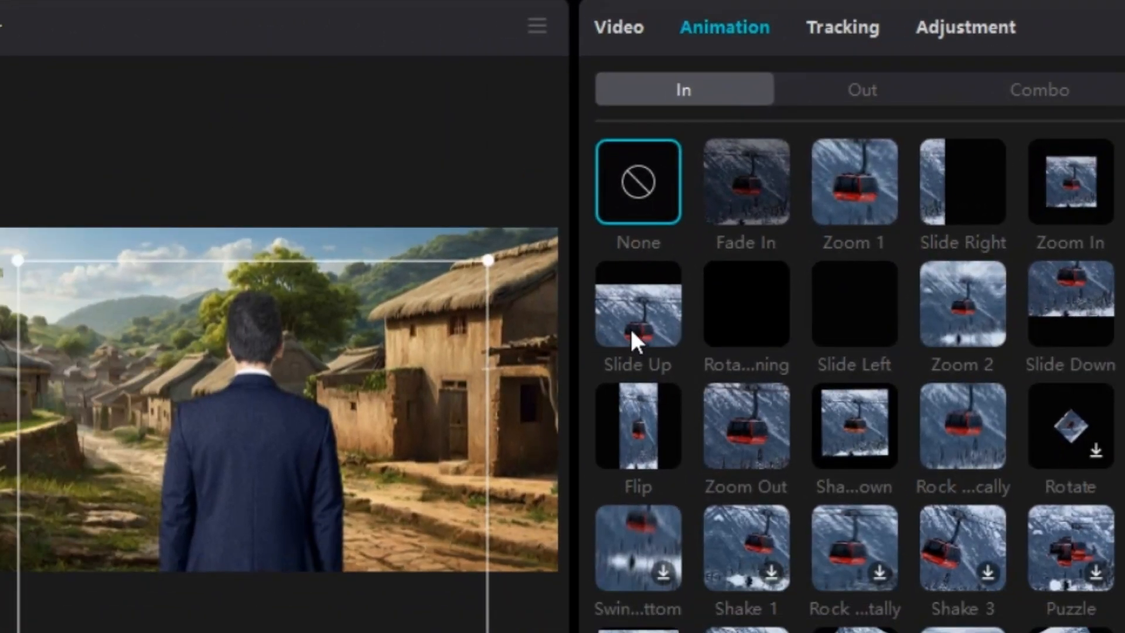
click(394, 486)
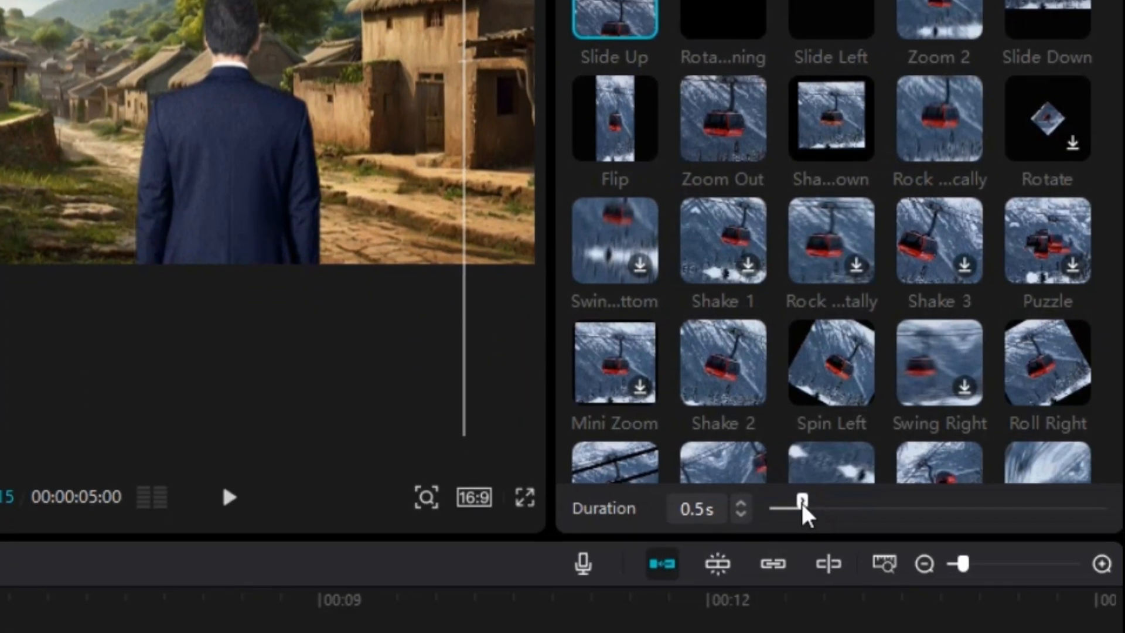
drag(808, 593, 888, 594)
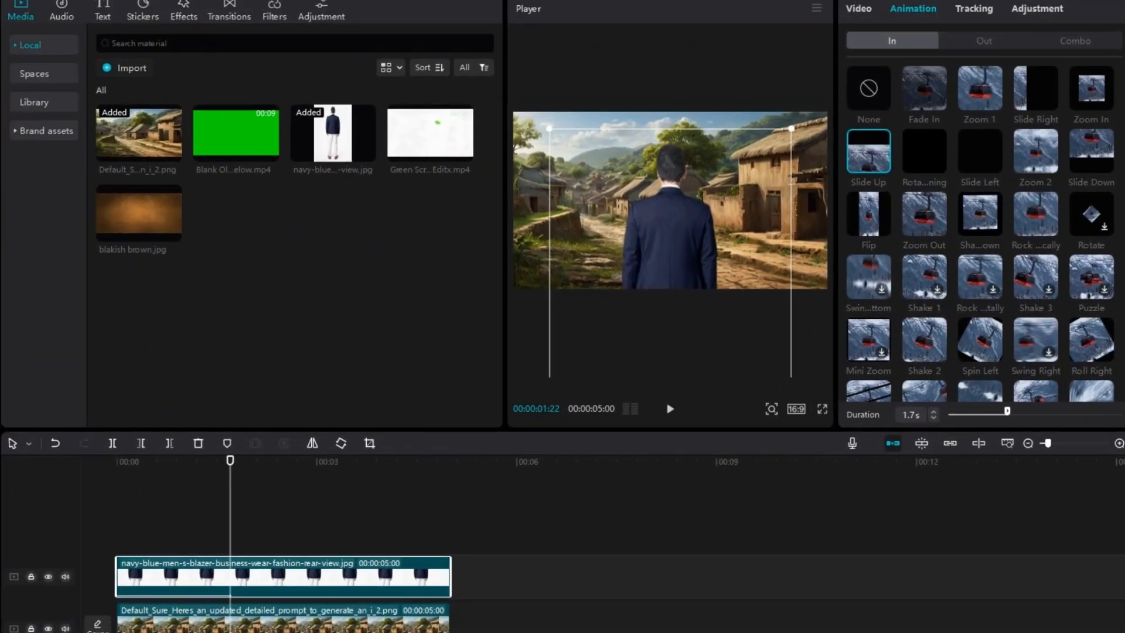
Step: Add the Green Screen Ink effect clip on a new track above the man's image, starting at 00:00
click(857, 9)
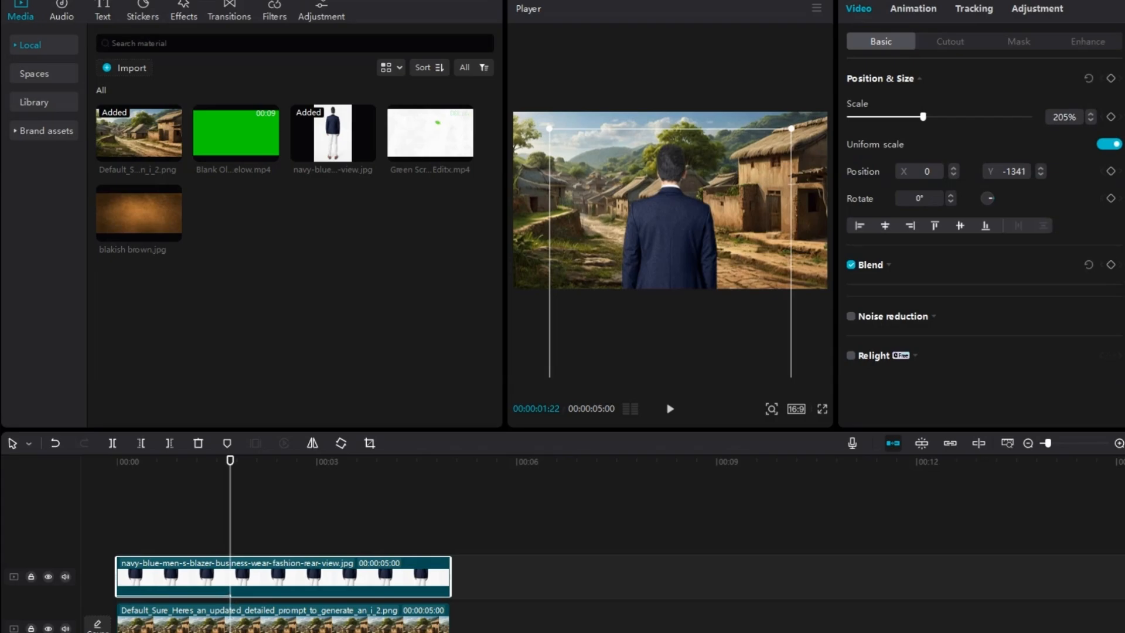
drag(418, 121, 88, 493)
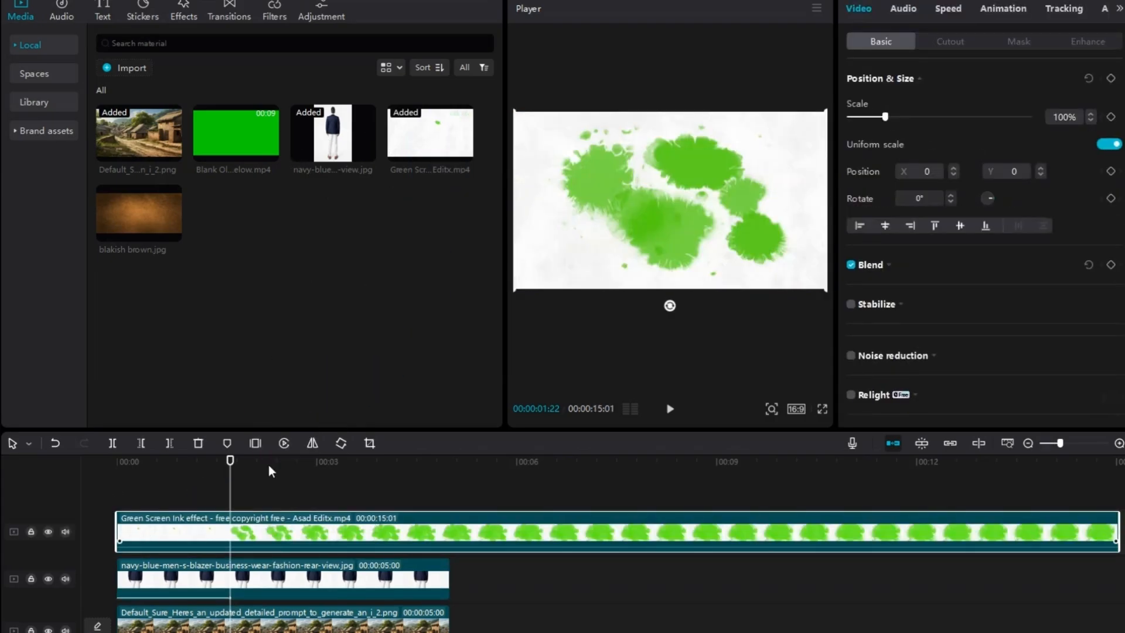
click(1028, 443)
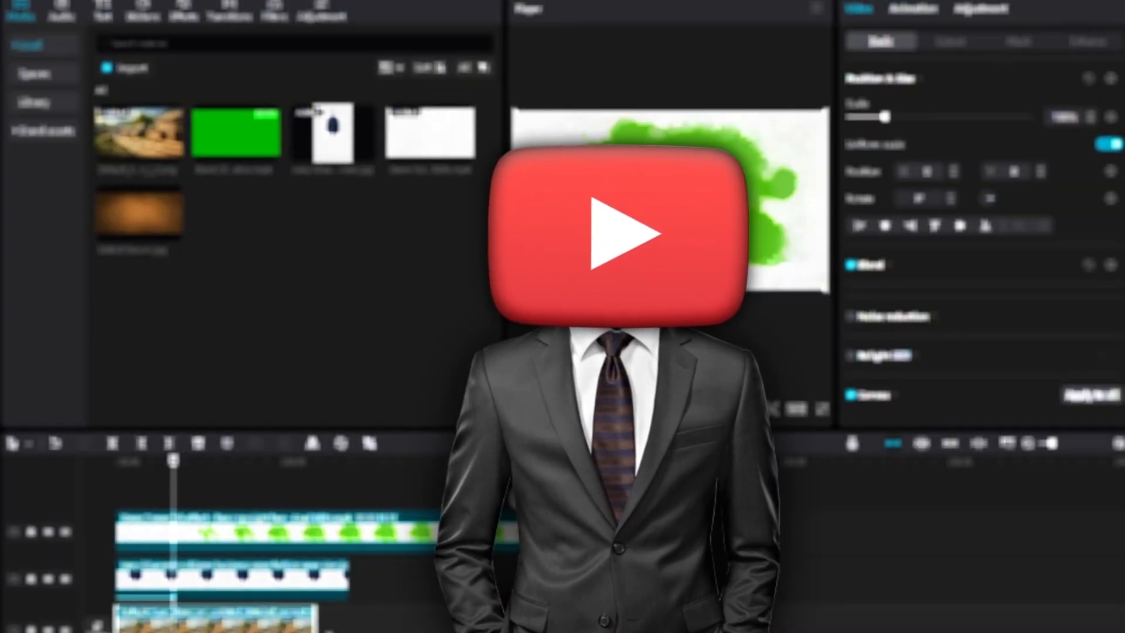
Step: Extend the village background to about 10:17 and the man's image to about 10:12 on the timeline
drag(326, 631, 468, 626)
click(350, 580)
drag(352, 580, 464, 610)
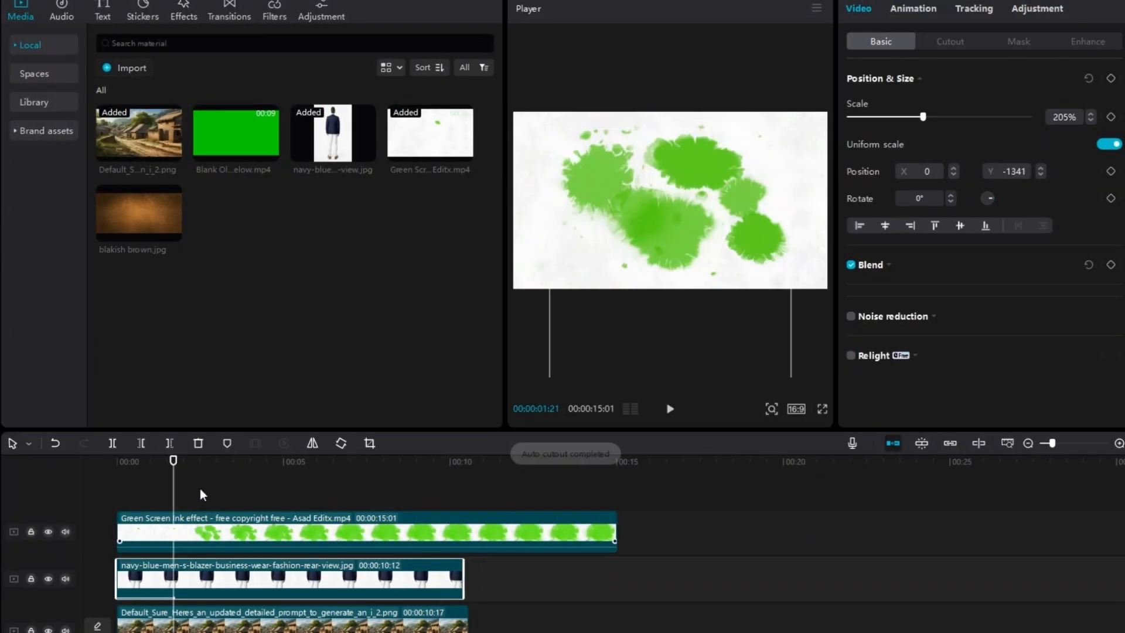
Step: Enable Chroma key on the ink effect clip, pick its green colour and set the strength to 100
drag(184, 475, 356, 527)
click(356, 530)
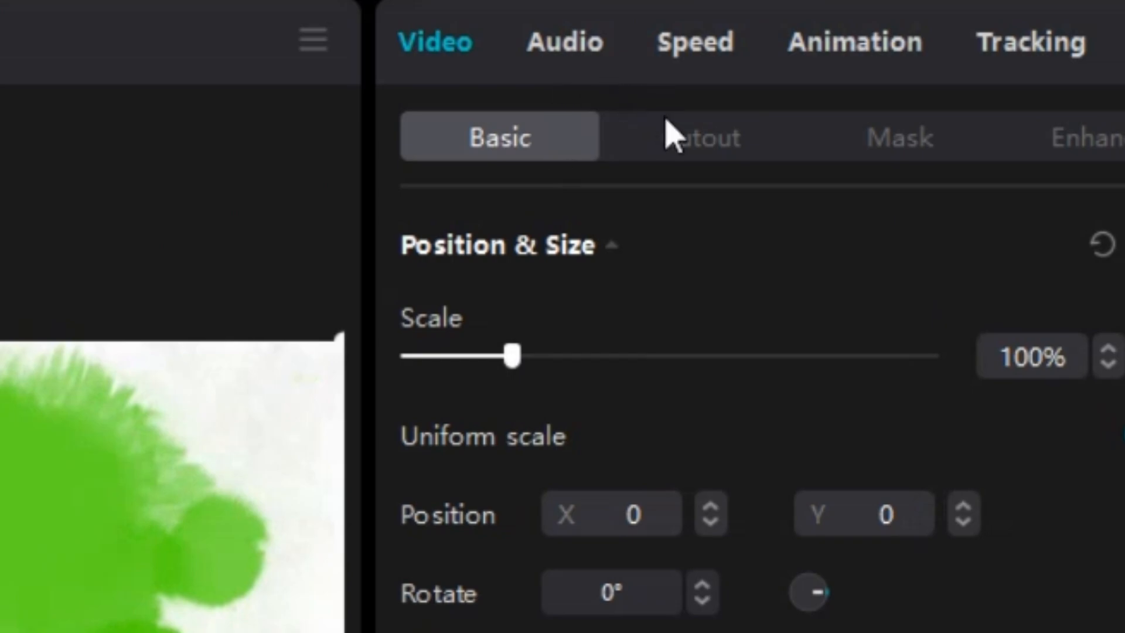
click(674, 136)
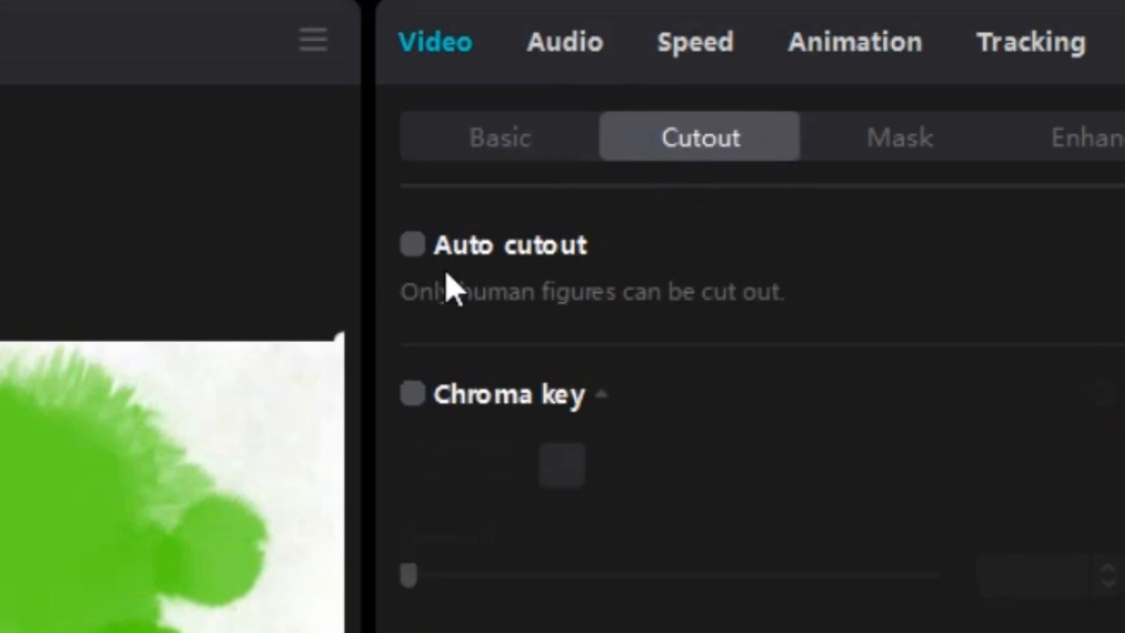
click(412, 393)
click(562, 465)
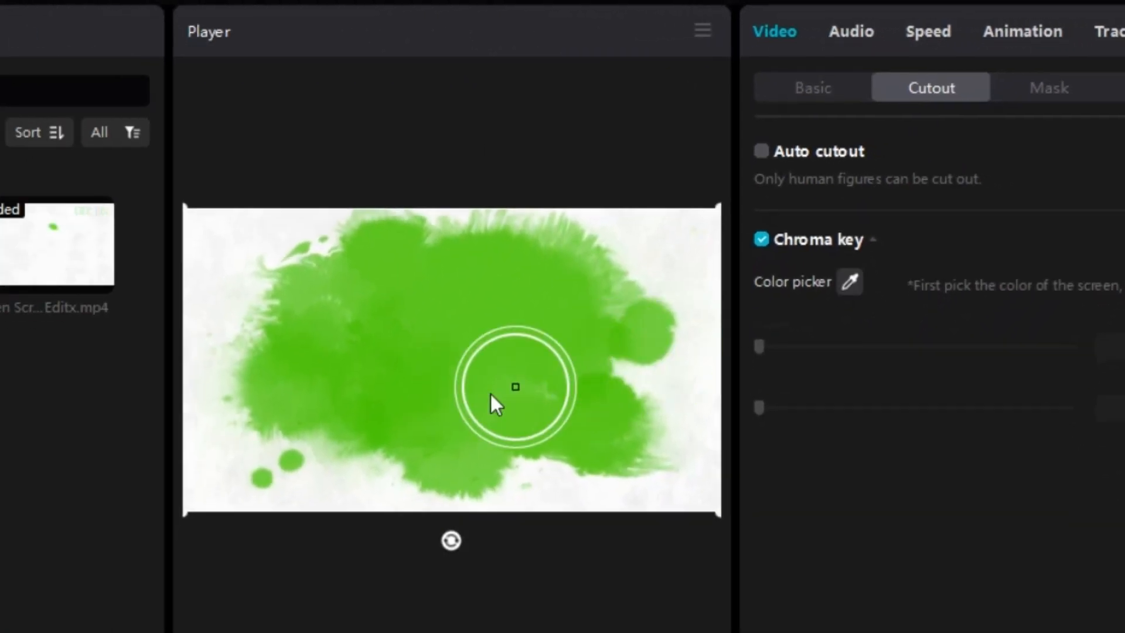
click(464, 358)
drag(758, 346, 1077, 346)
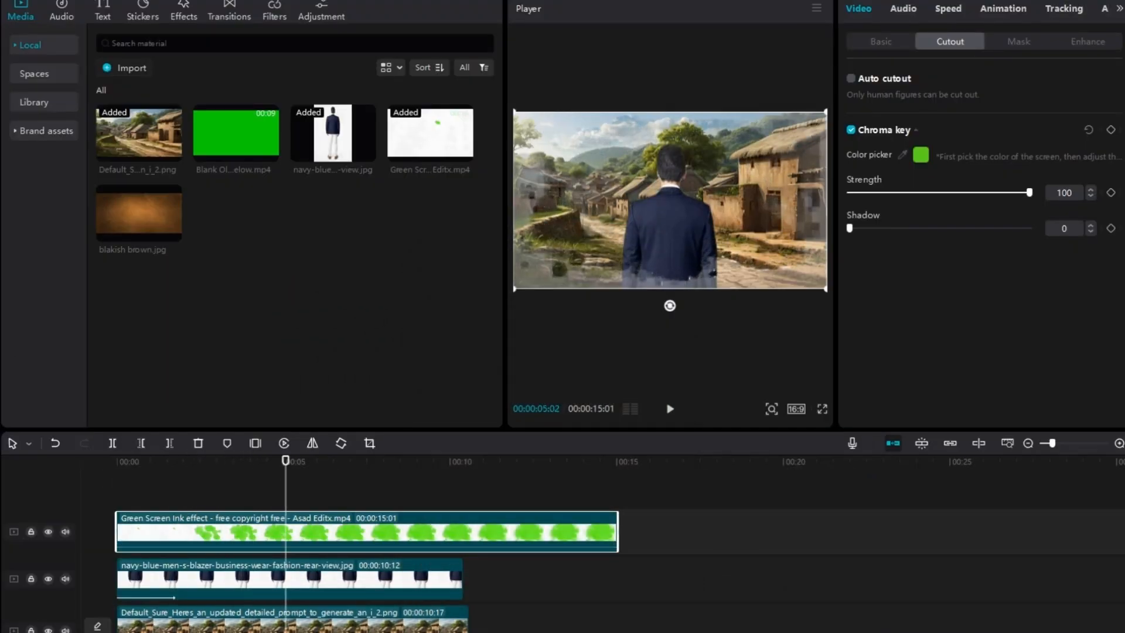
Step: Set the ink clip's colour adjustments to Temp 50, Hue 50 and Saturation 50
drag(285, 461, 116, 461)
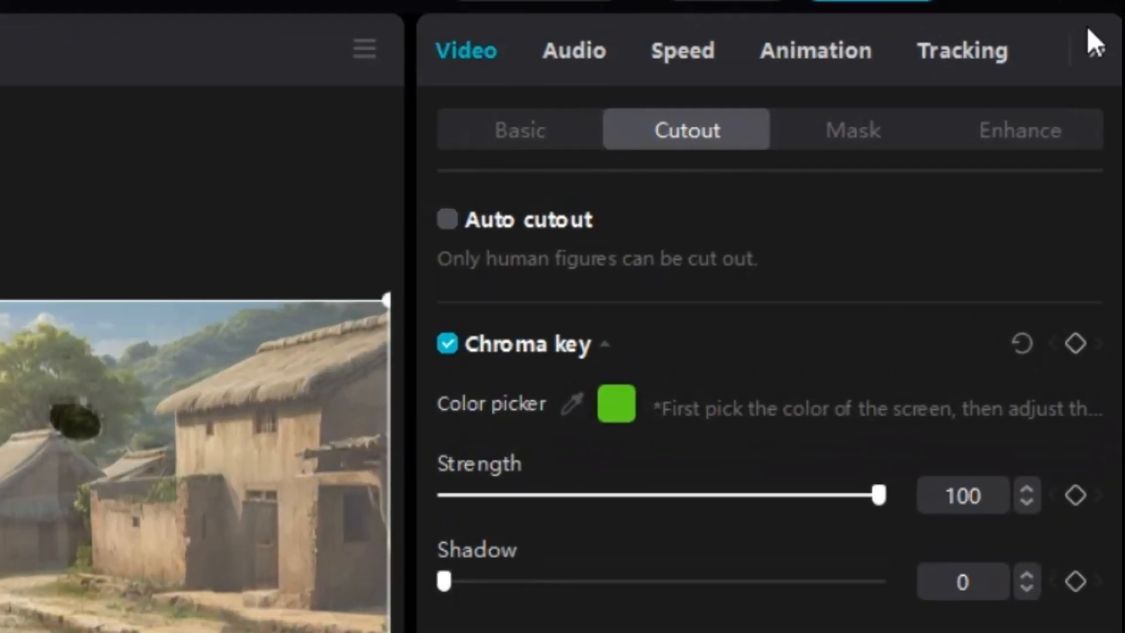
click(1119, 8)
click(995, 67)
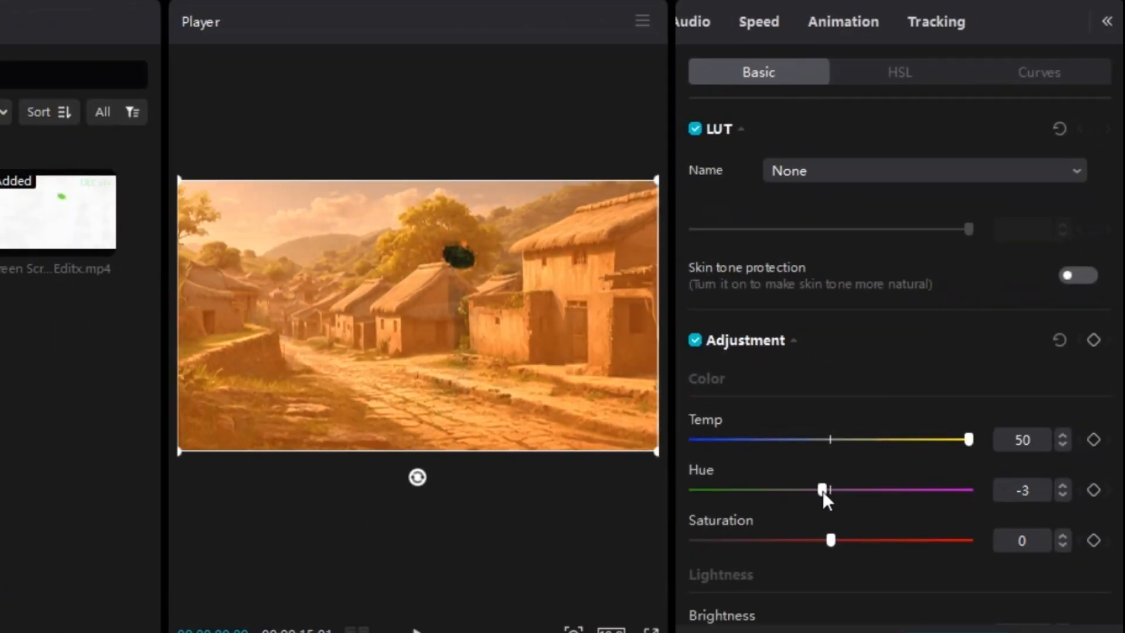
drag(832, 540, 983, 544)
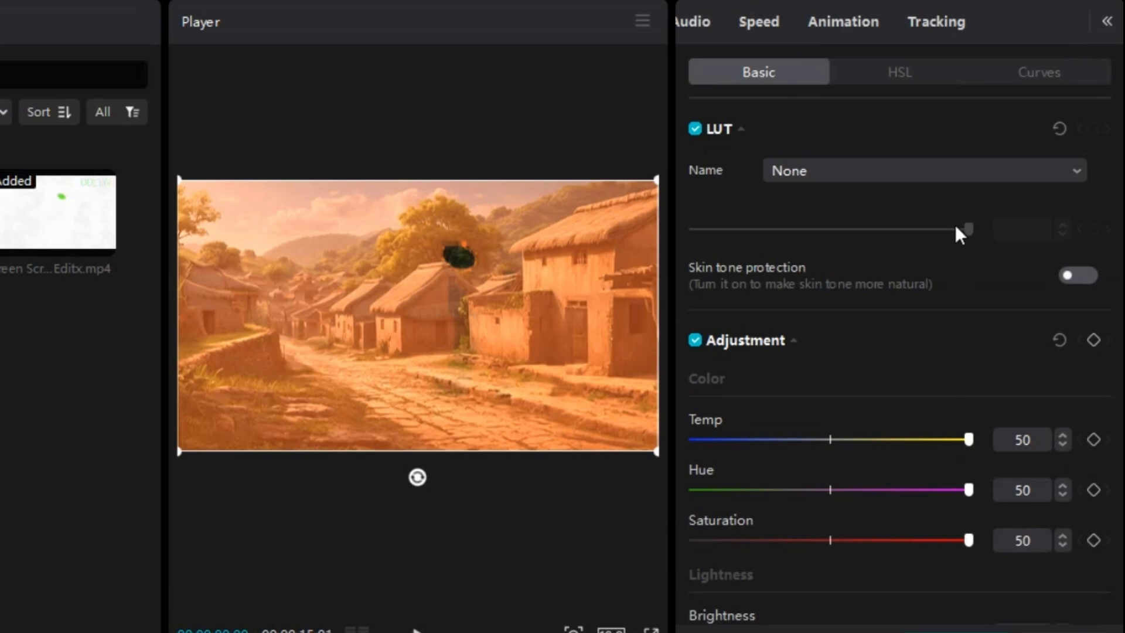
Step: Raise the ink clip's Brightness (Luma) curve to its upper-left extreme
click(917, 79)
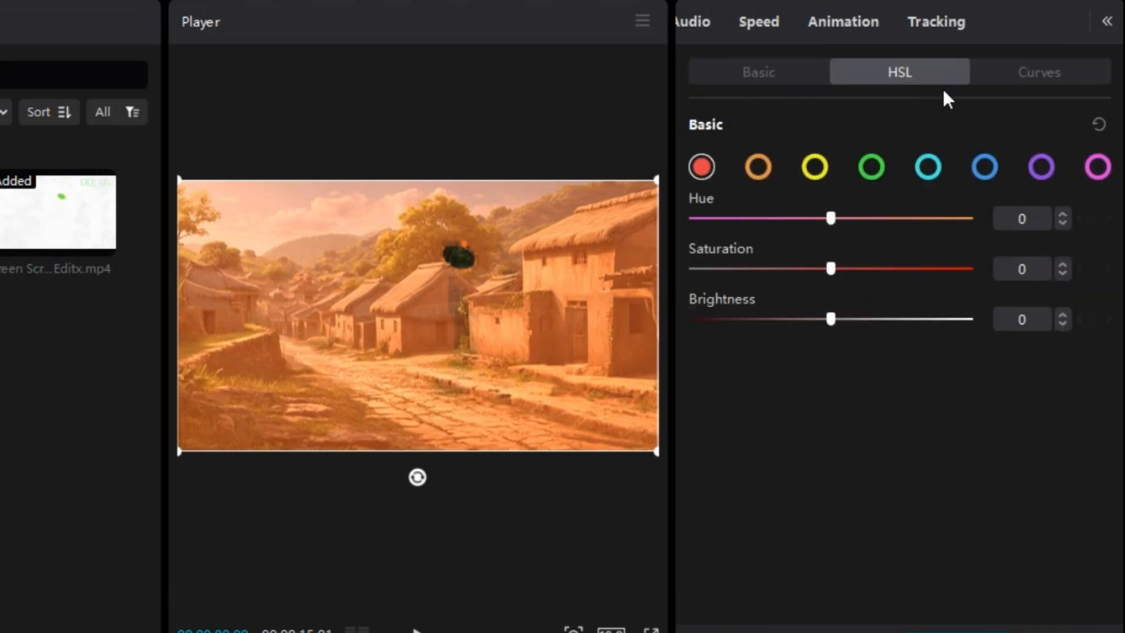
click(1040, 84)
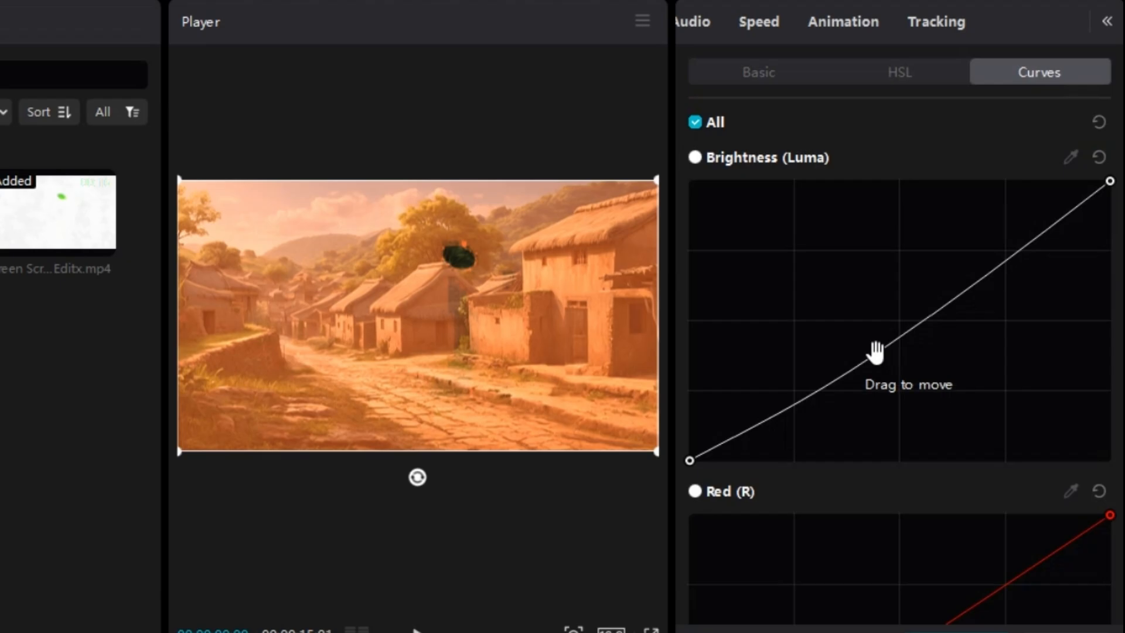
drag(876, 357, 697, 140)
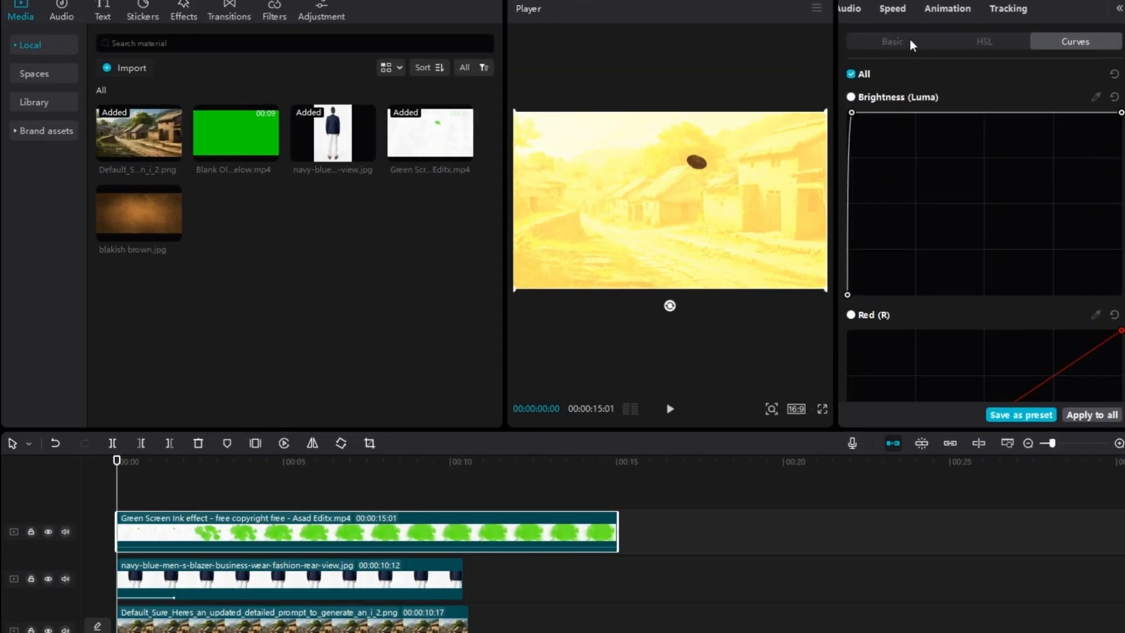
click(892, 41)
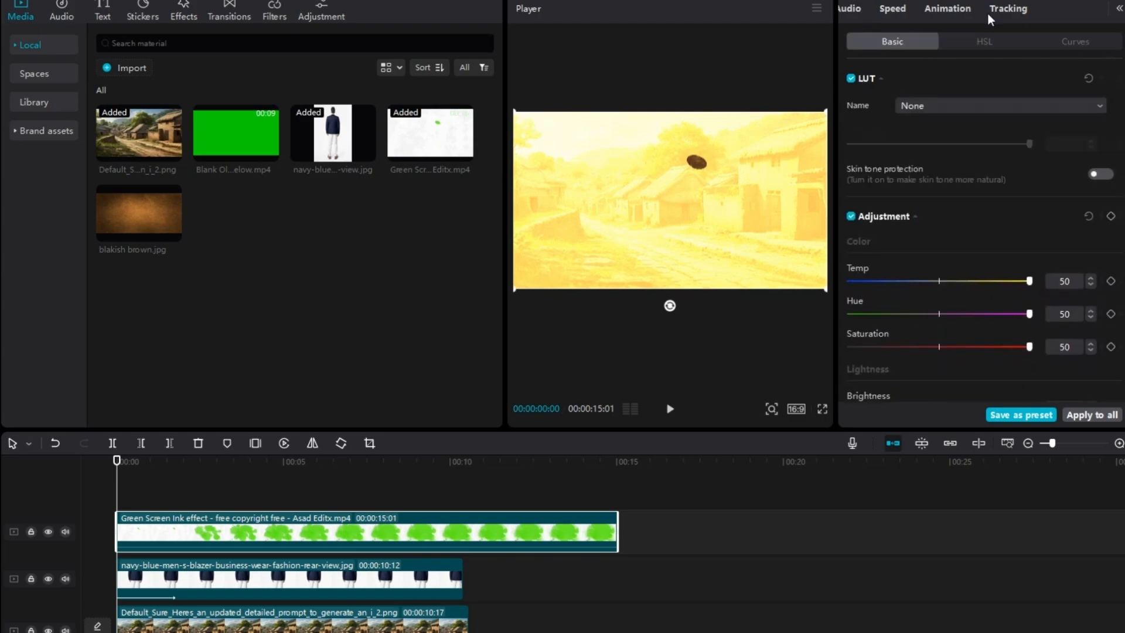
scroll(987, 13, up, 2)
click(860, 13)
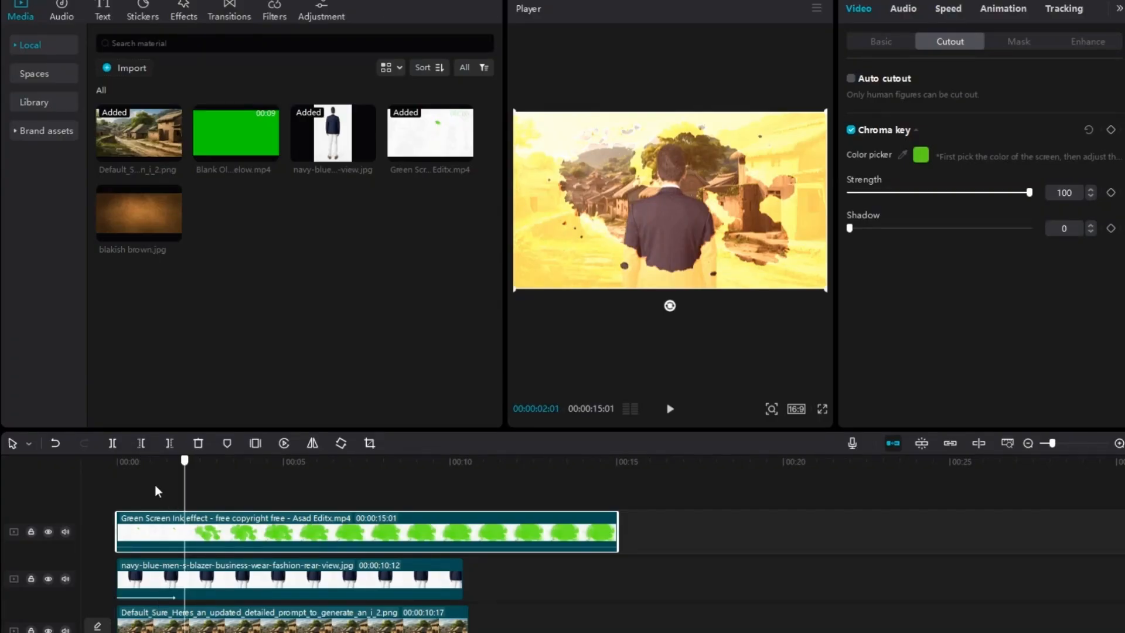
Step: Extend the man's image and the village background to match the ink clip's length of about 15 seconds
drag(155, 491, 400, 564)
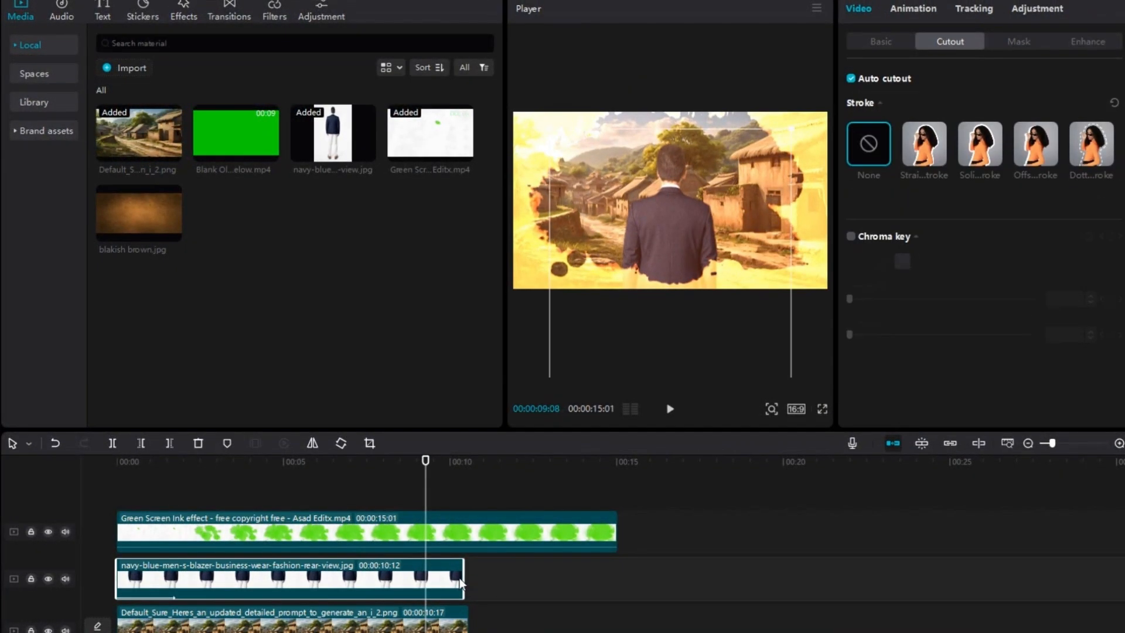
drag(461, 581, 619, 608)
click(466, 628)
drag(473, 628, 616, 628)
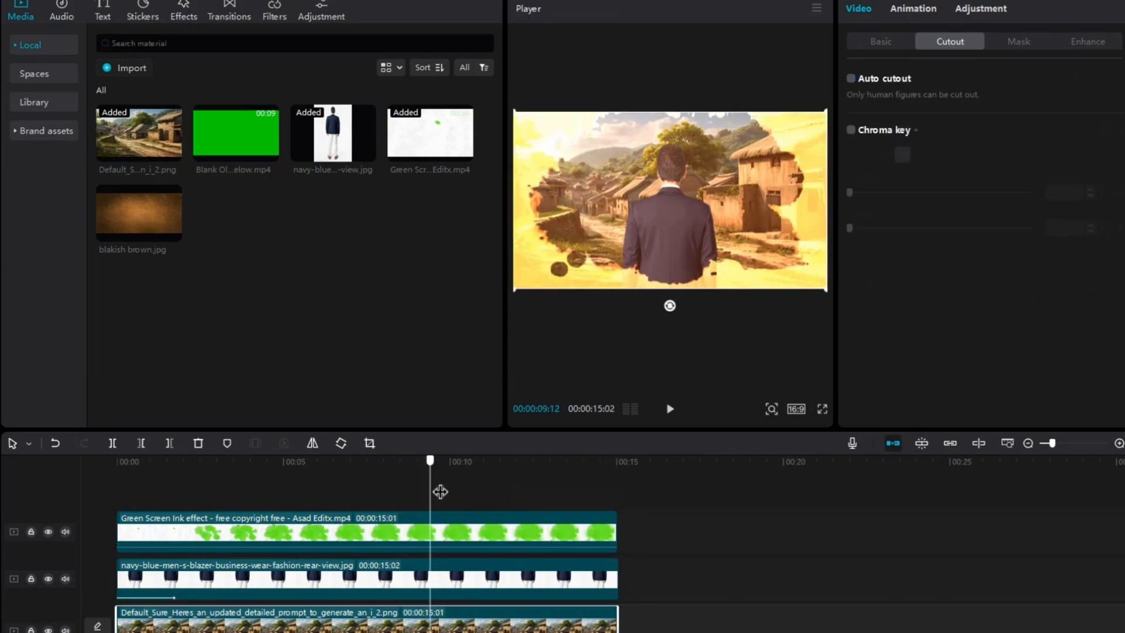
Step: Add a Position & Size keyframe to the ink effect clip at 10:00
click(448, 527)
click(880, 41)
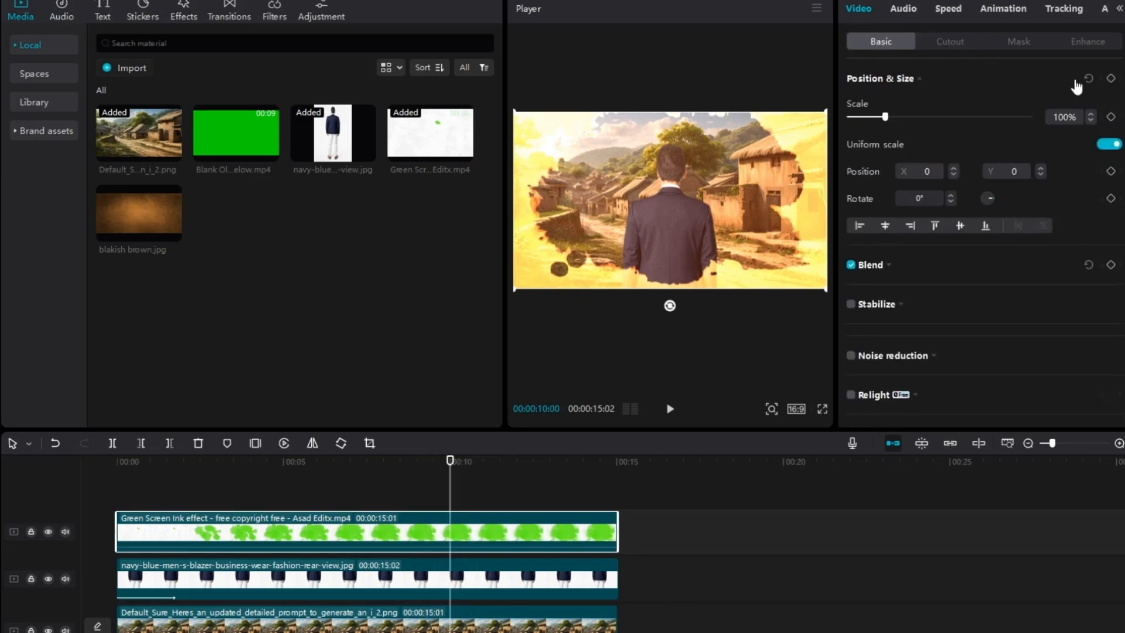
click(1111, 77)
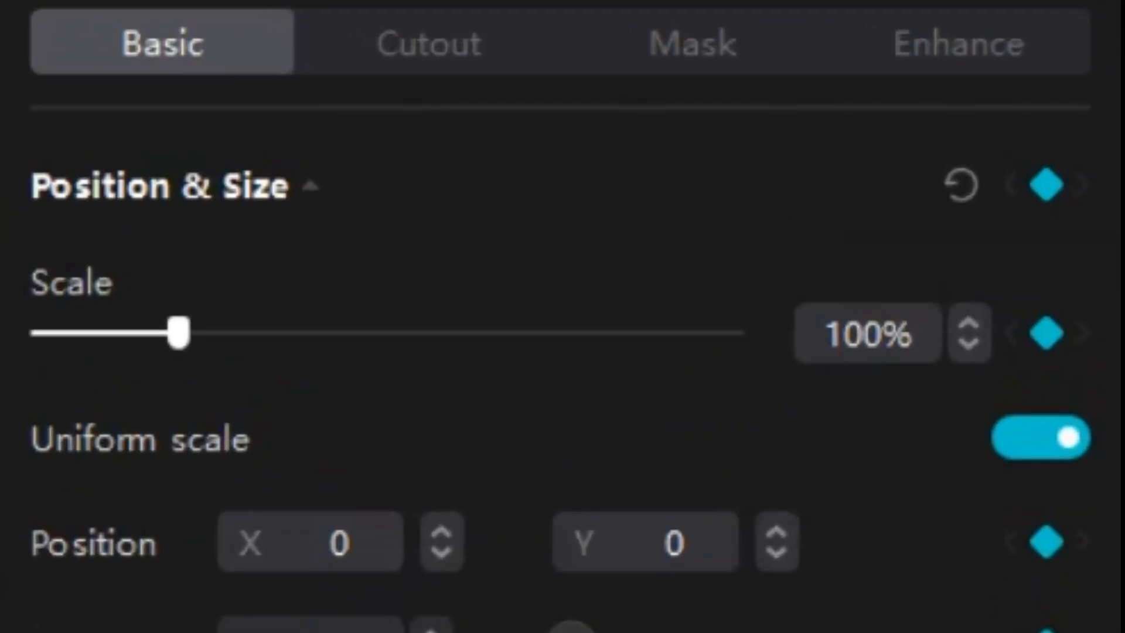
Step: Set the ink clip's scale to 179% at 10:23 as a second keyframe
key(Right)
key(Right)
key(Right)
key(Right)
key(Right)
key(Right)
key(Right)
key(Right)
key(Right)
key(Right)
key(Right)
key(Right)
key(Right)
key(Right)
key(Right)
key(Right)
key(Right)
key(Right)
key(Right)
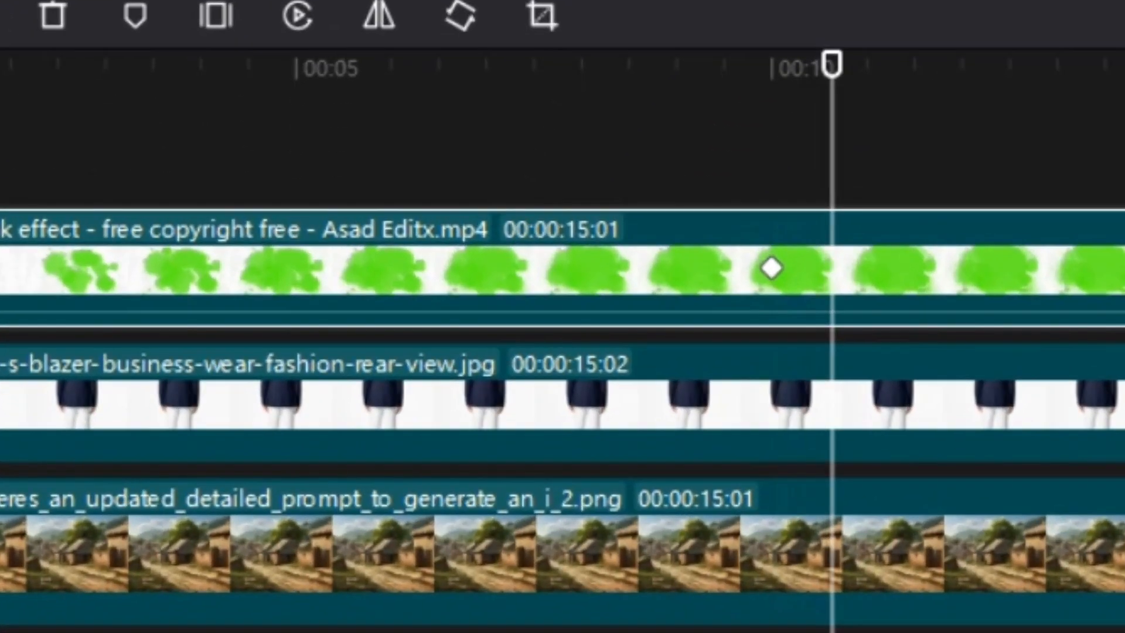
key(Right)
key(Right)
key(Right)
key(Right)
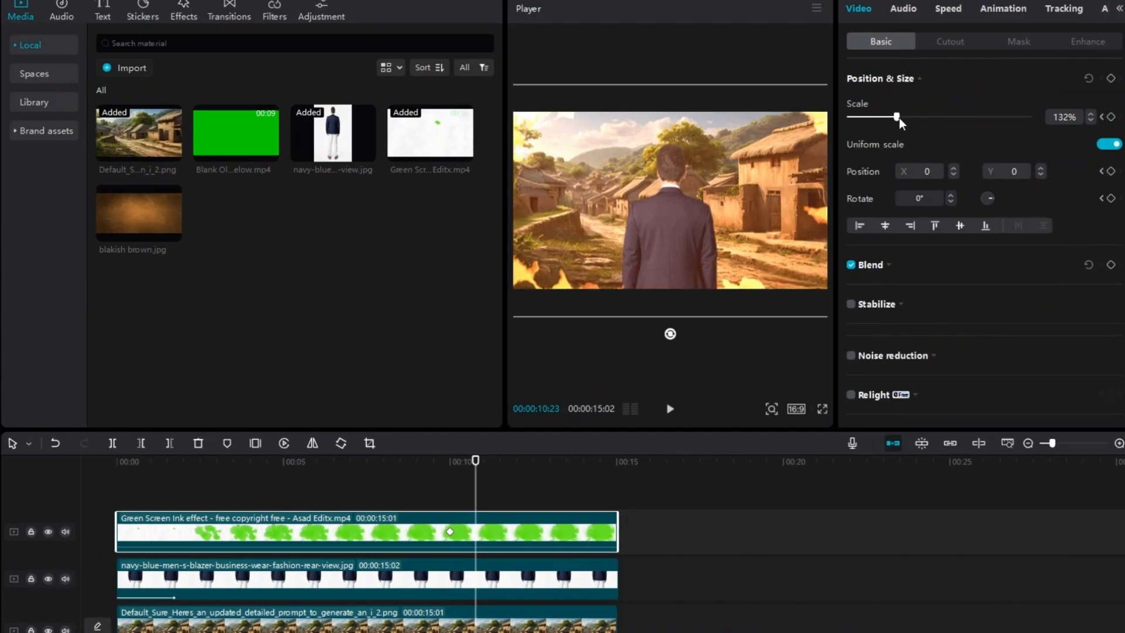
drag(899, 118, 916, 124)
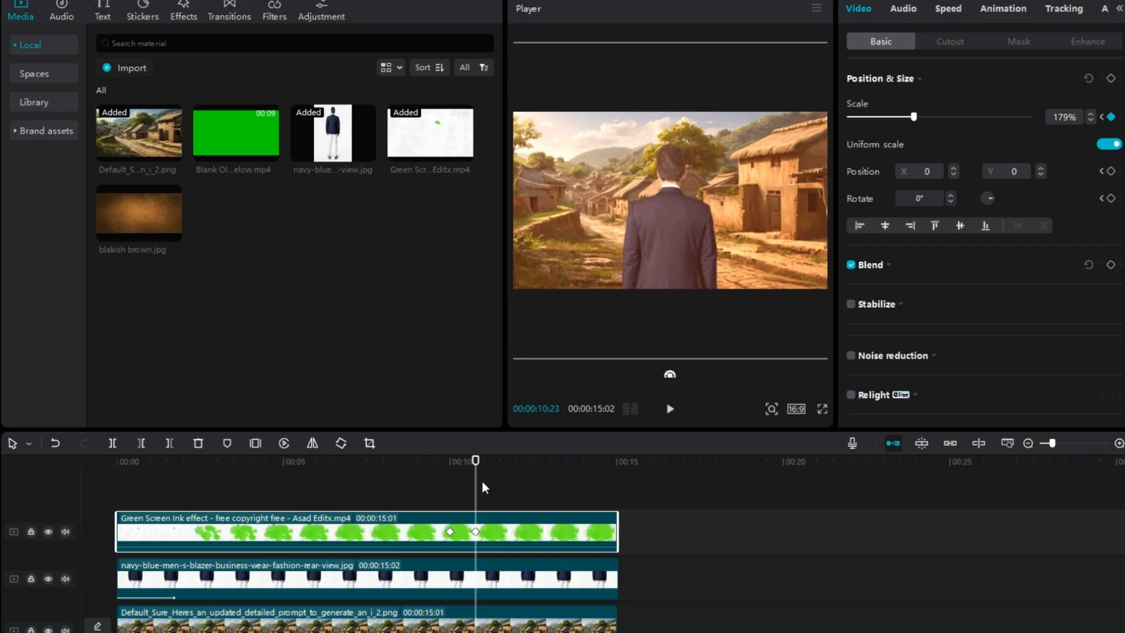
Step: Play back the ink clip's scale animation around the 10-second mark
drag(482, 495, 455, 502)
drag(884, 116, 912, 116)
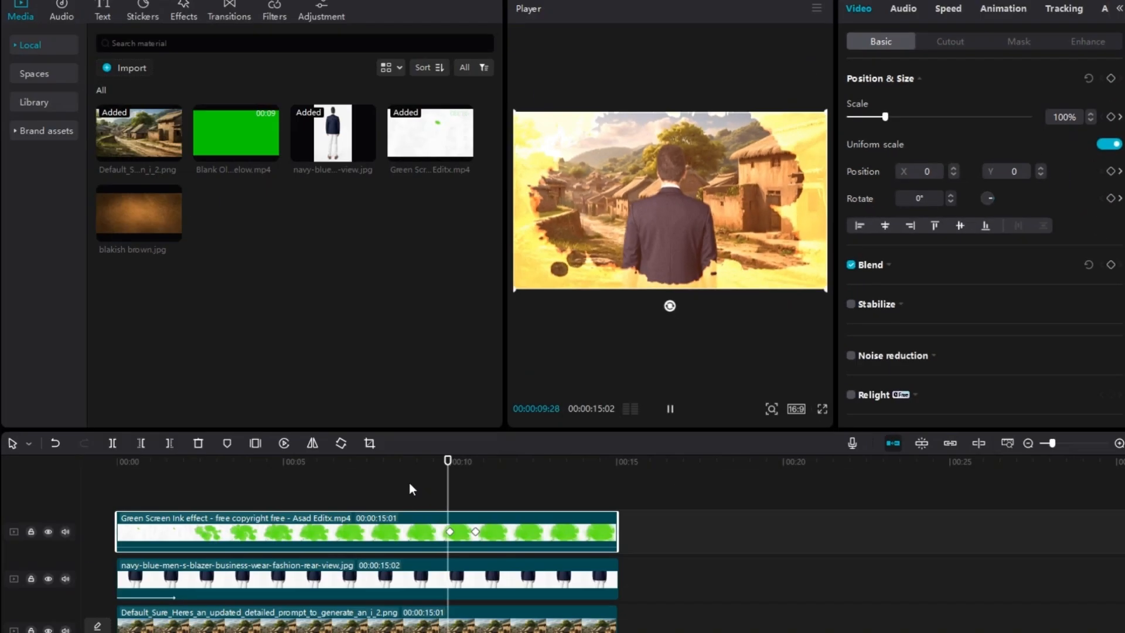
key(space)
key(space)
key(space)
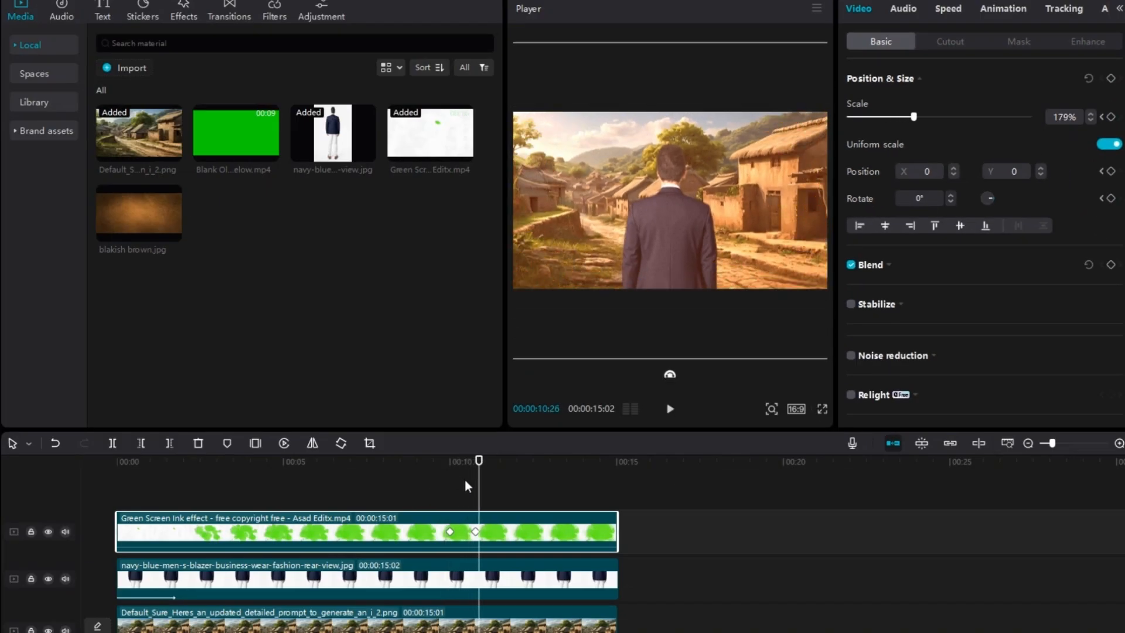
Step: Keyframe the man's image at 10:00 and set its scale to 211% at 10:21
drag(478, 496, 454, 501)
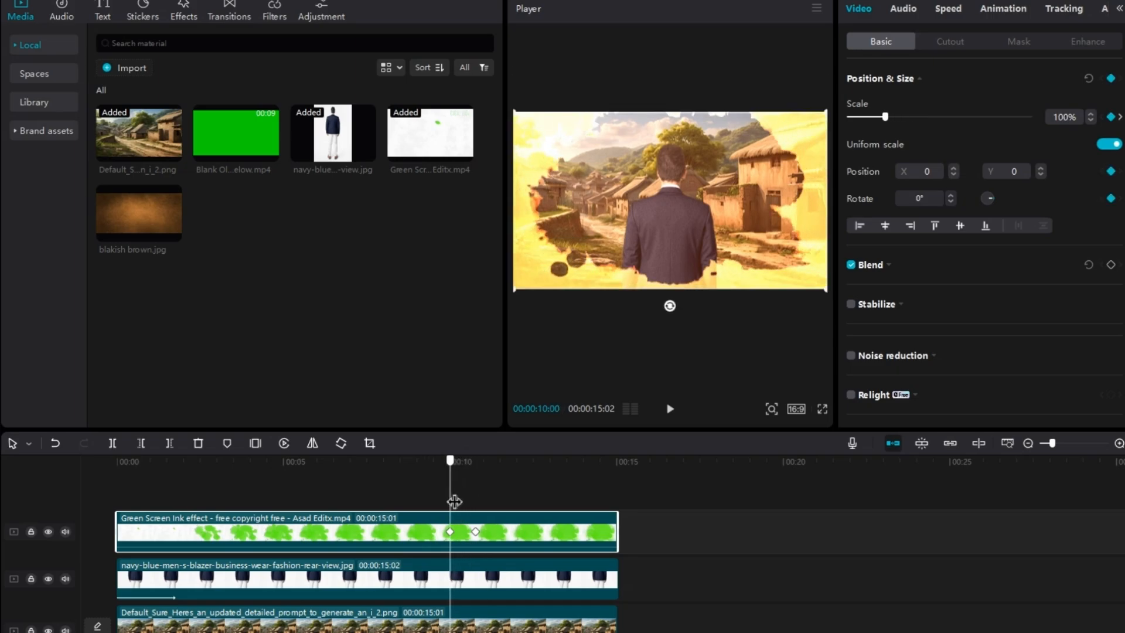
click(460, 572)
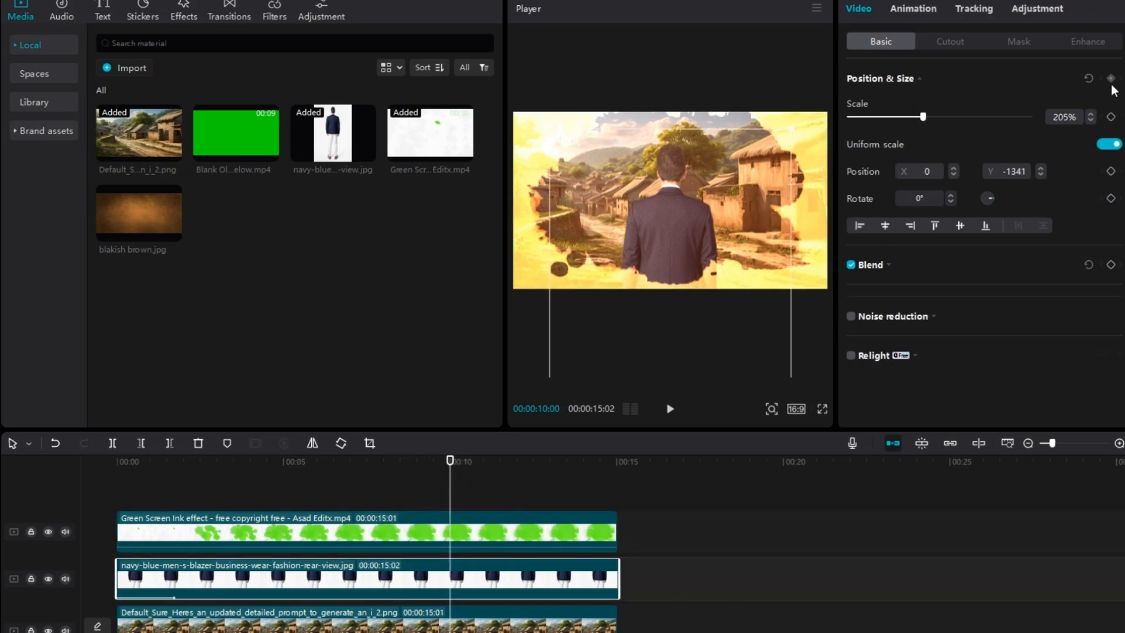
key(Right)
key(Right)
key(Right)
key(Right)
key(Right)
key(Right)
key(Right)
key(Right)
key(Right)
key(Right)
key(Right)
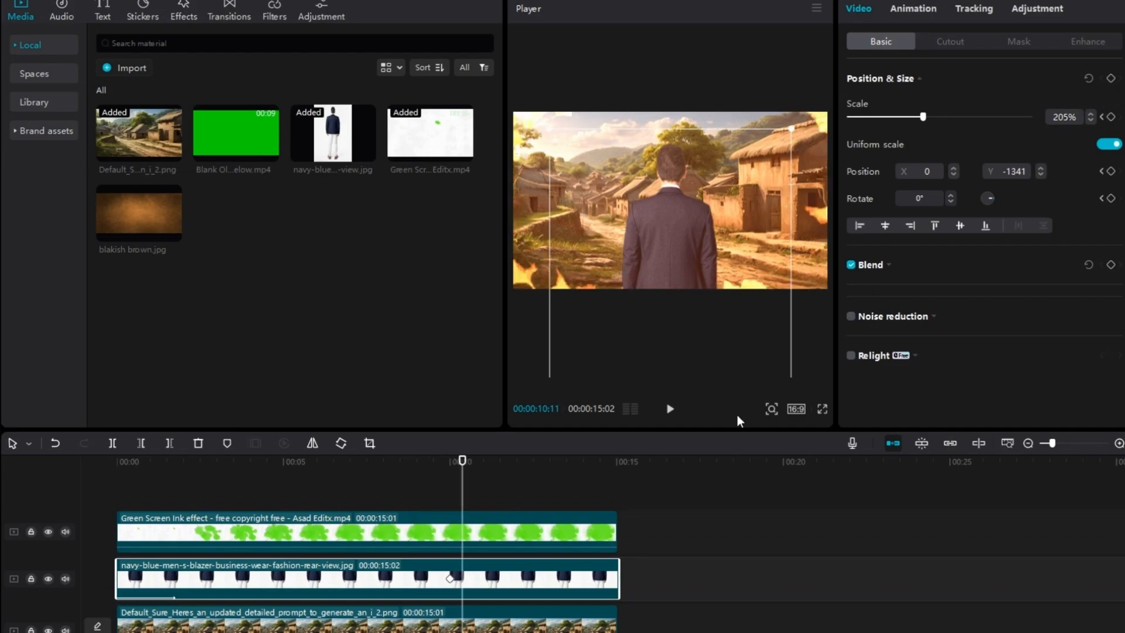
click(1090, 115)
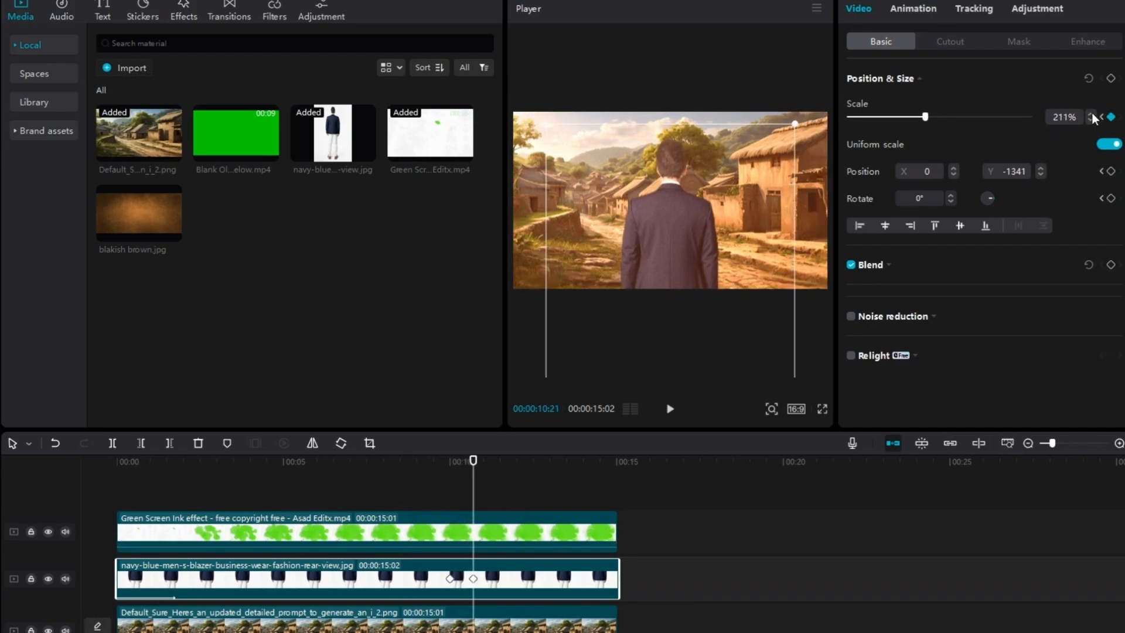
Step: Add a Position & Size keyframe to the village background at about 10:00
mouse_move(473, 508)
mouse_down()
mouse_move(450, 513)
mouse_move(476, 509)
mouse_up()
click(454, 626)
click(1111, 79)
Step: Set the village background's scale to 111% at 10:21 as a second keyframe
key(Right)
key(Right)
key(Right)
key(Right)
key(Right)
key(Right)
key(Right)
key(Right)
key(Right)
key(Right)
key(Right)
key(Right)
key(Right)
key(Right)
click(468, 577)
click(480, 623)
click(1090, 114)
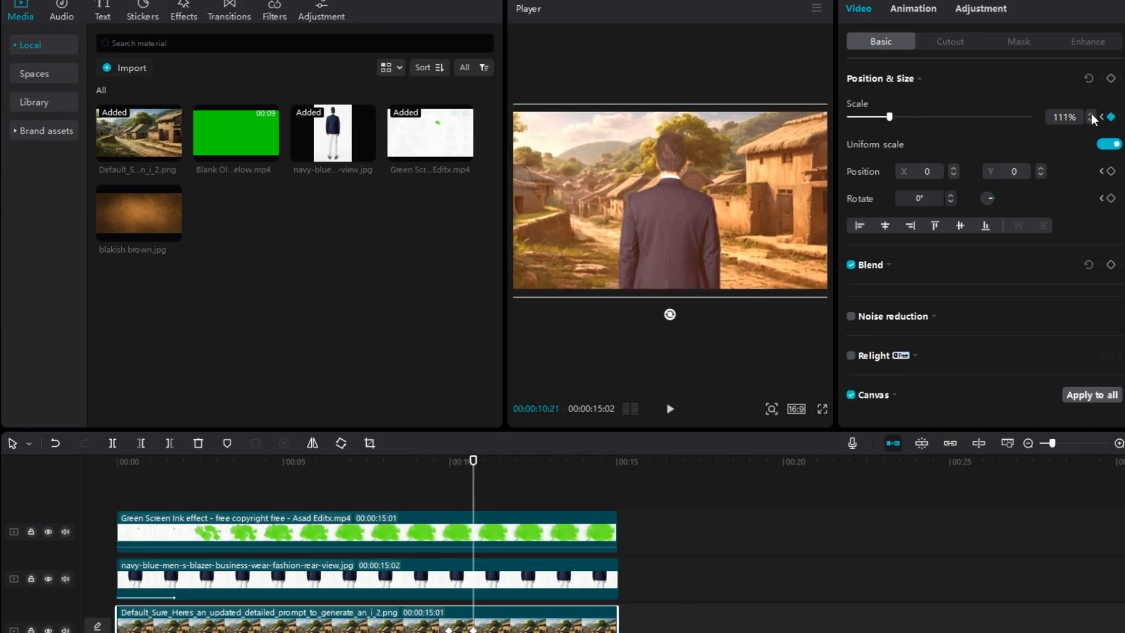
Step: Play back the composite to check the ink reveal and scale animations
click(399, 508)
key(space)
key(space)
click(117, 498)
click(671, 412)
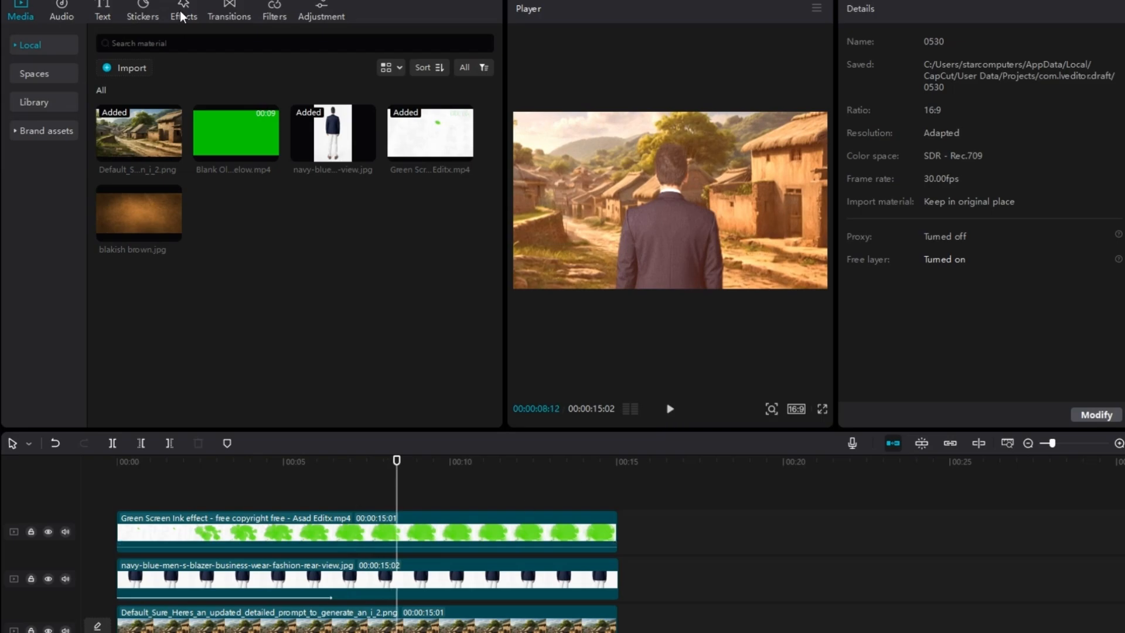
Step: Combine the ink clip, the man's image and the village background into one compound clip
click(181, 15)
click(218, 533)
ctrl+click(225, 577)
ctrl+click(236, 626)
right_click(237, 629)
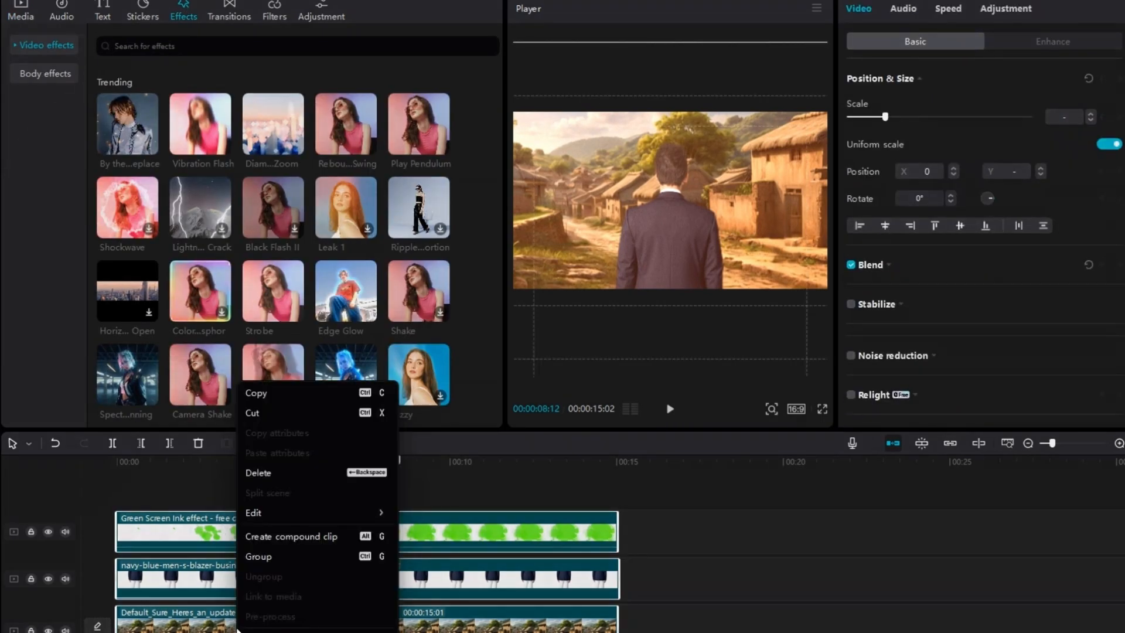
click(271, 536)
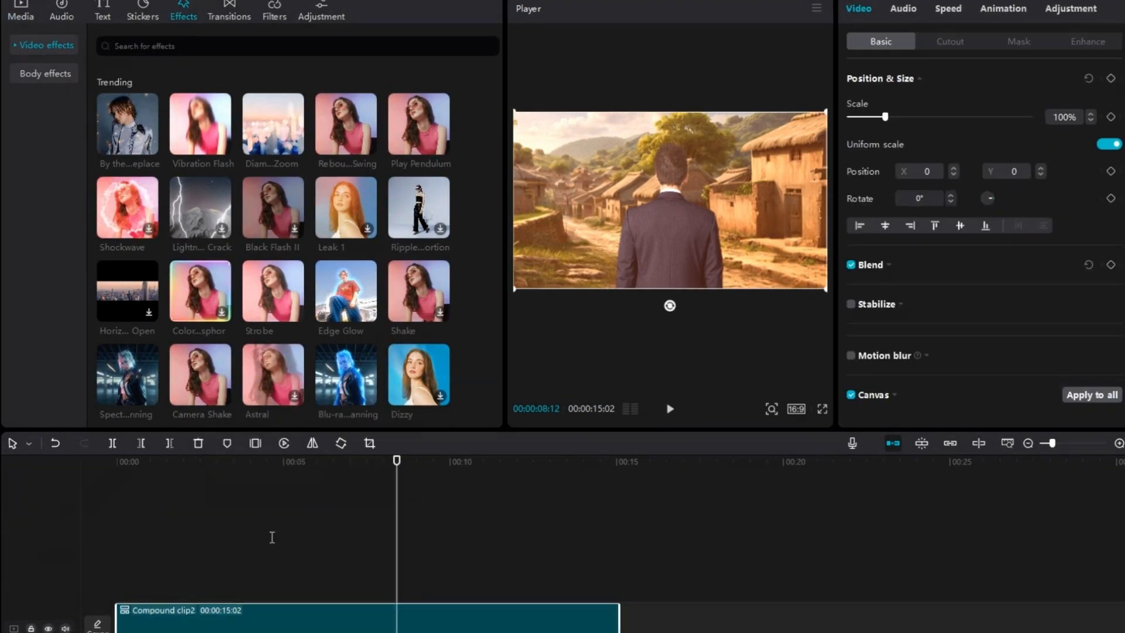
Step: Apply the Zoom 1 entrance animation to the compound clip and lengthen its duration beyond 0.5 s
drag(310, 534, 281, 547)
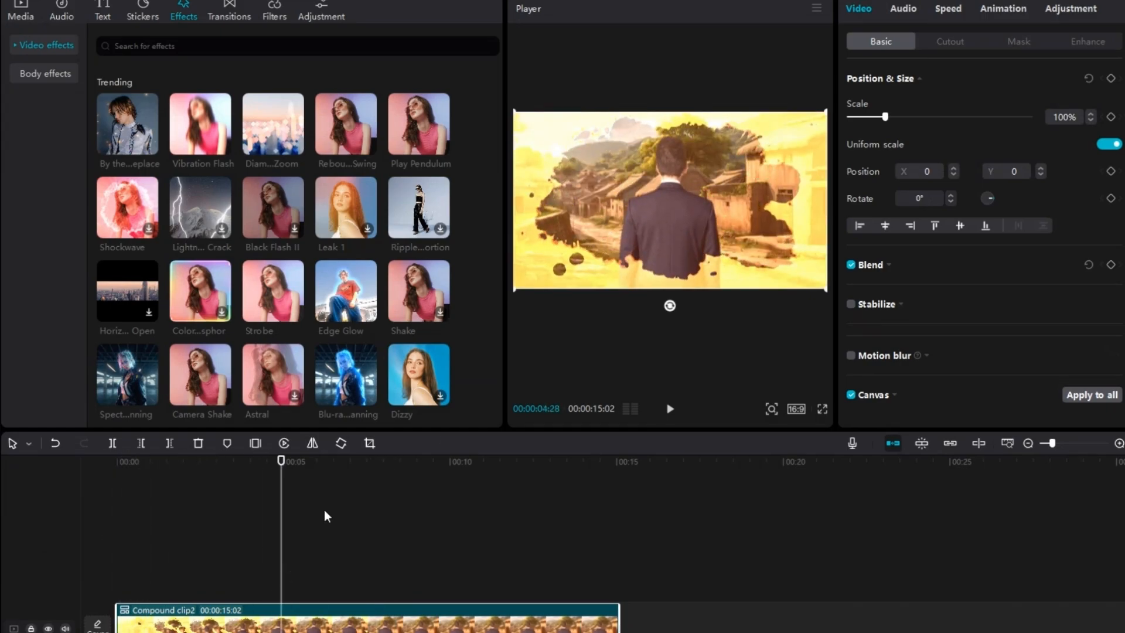
click(1000, 10)
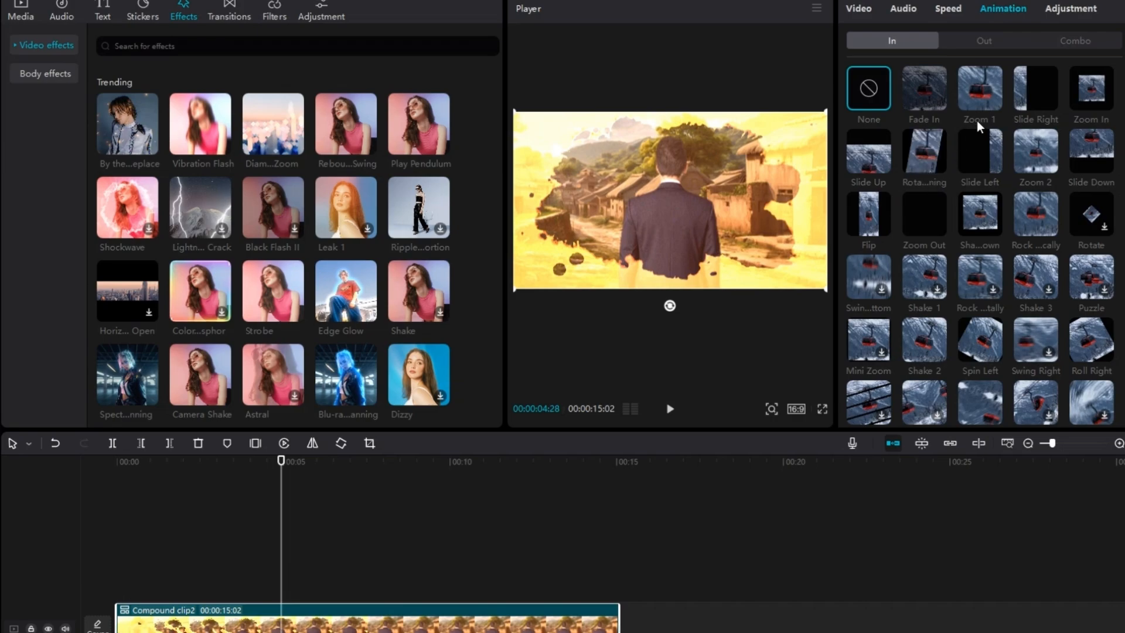
click(980, 91)
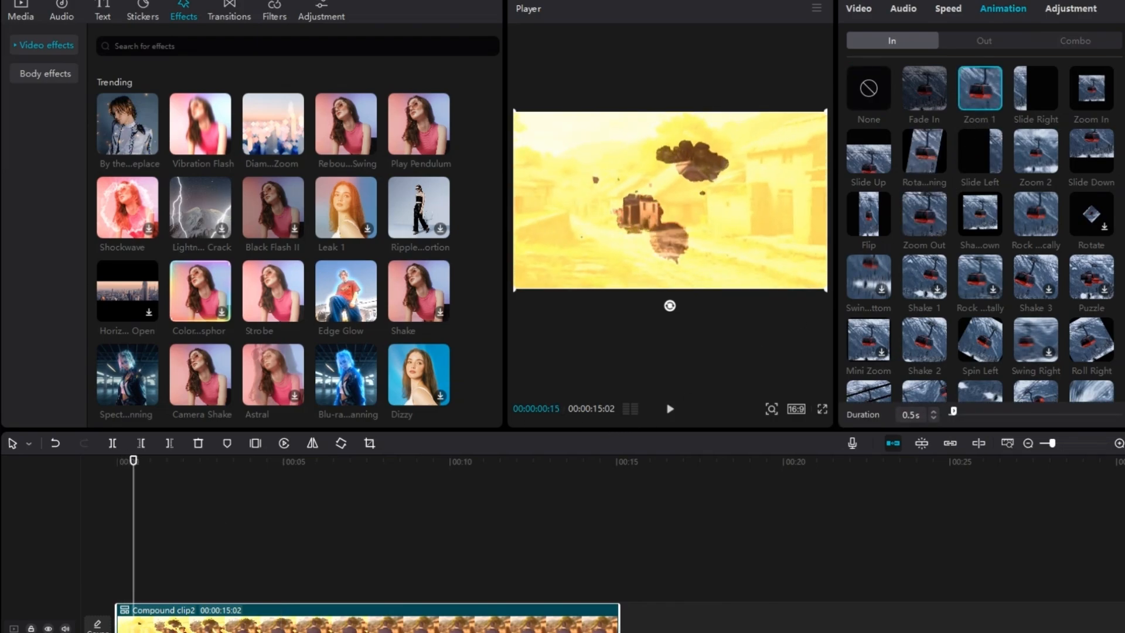
click(966, 412)
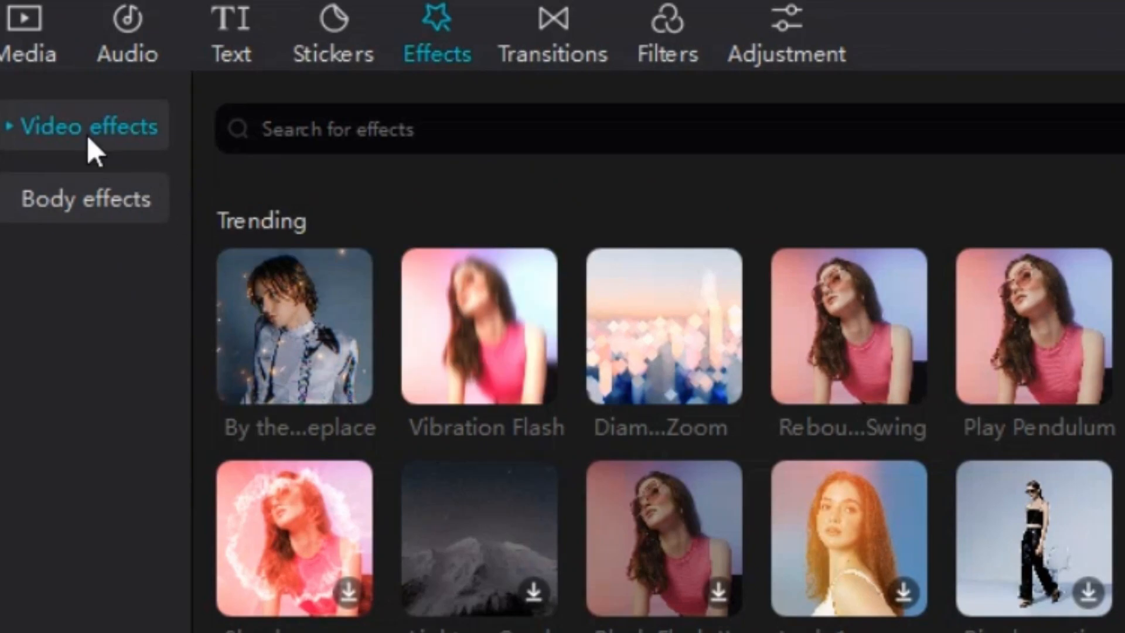
Step: Add the Halo light effect to the compound clip and play back the result
click(88, 136)
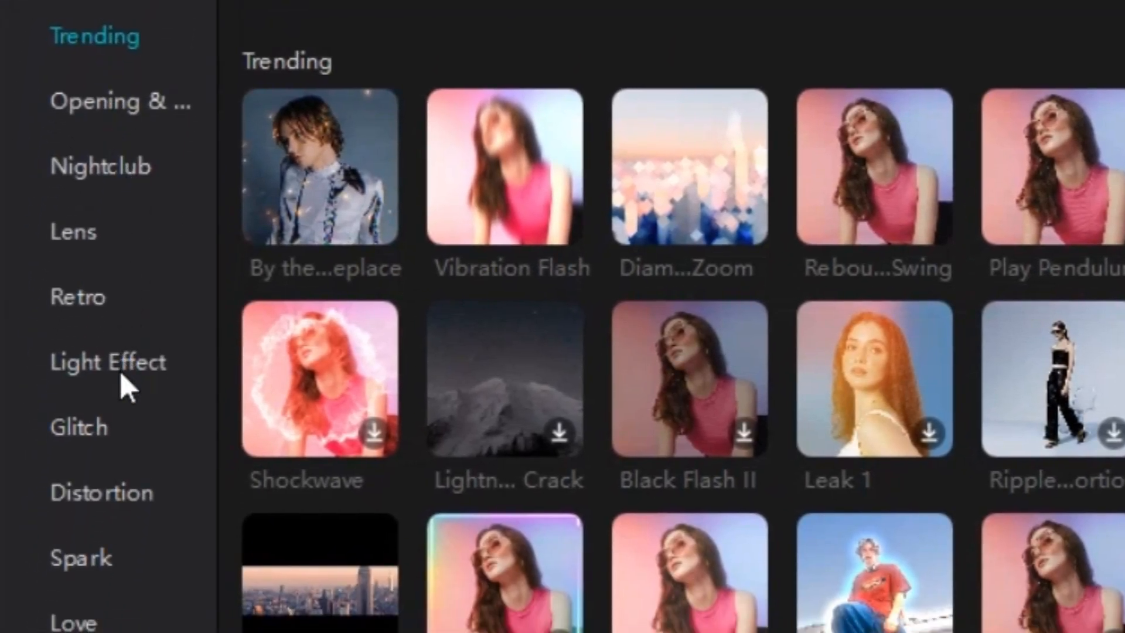
click(121, 371)
mouse_move(514, 444)
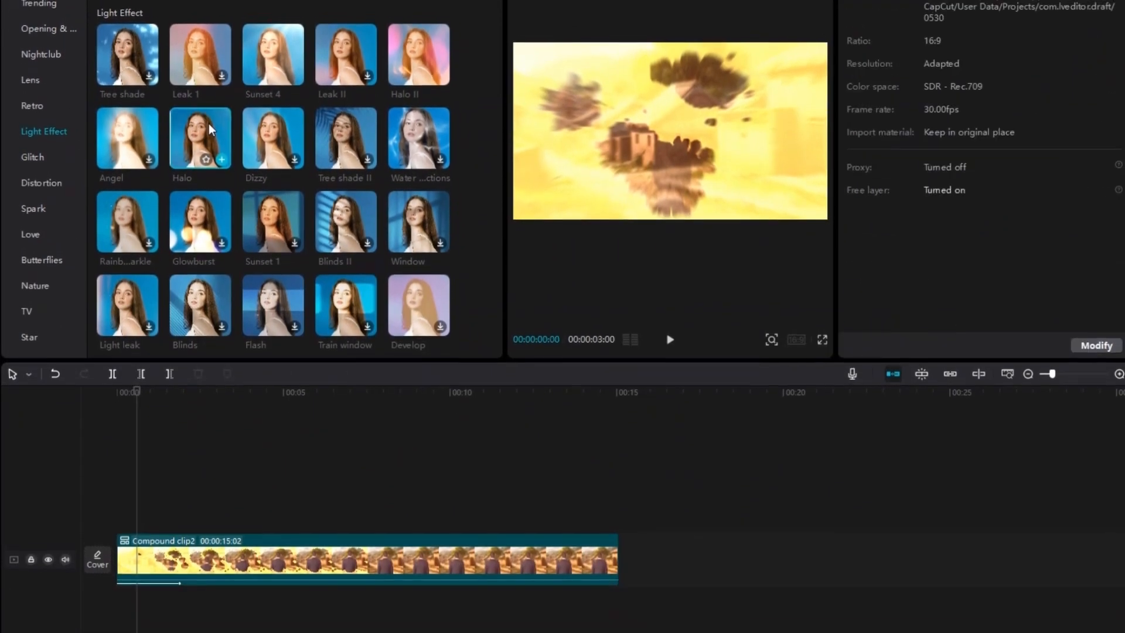
drag(208, 123, 175, 557)
drag(174, 597, 173, 596)
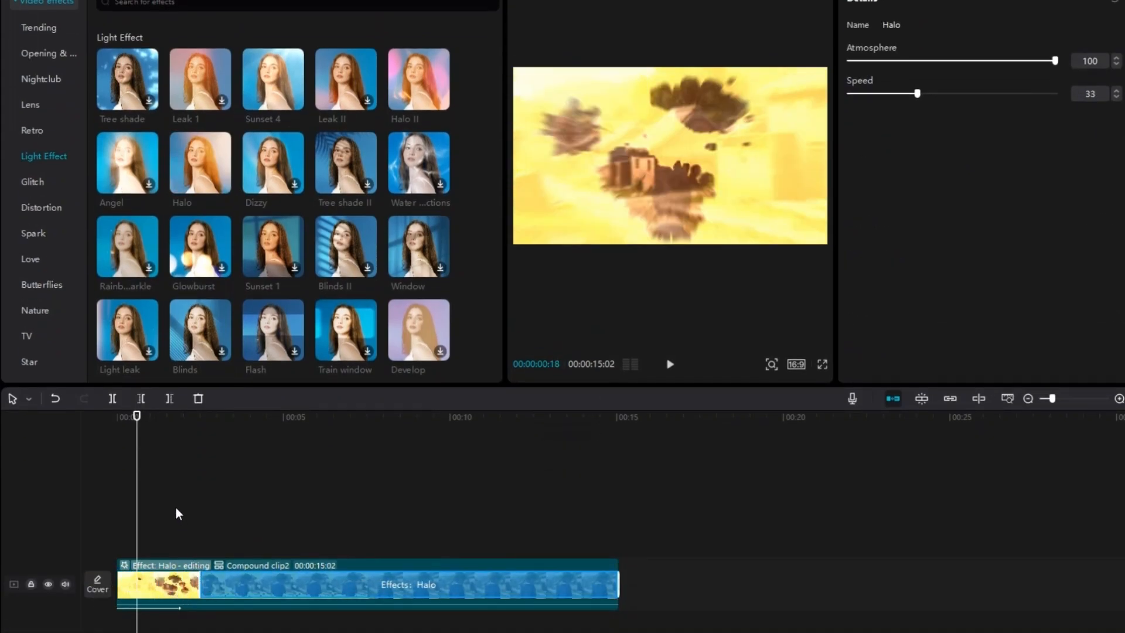
key(space)
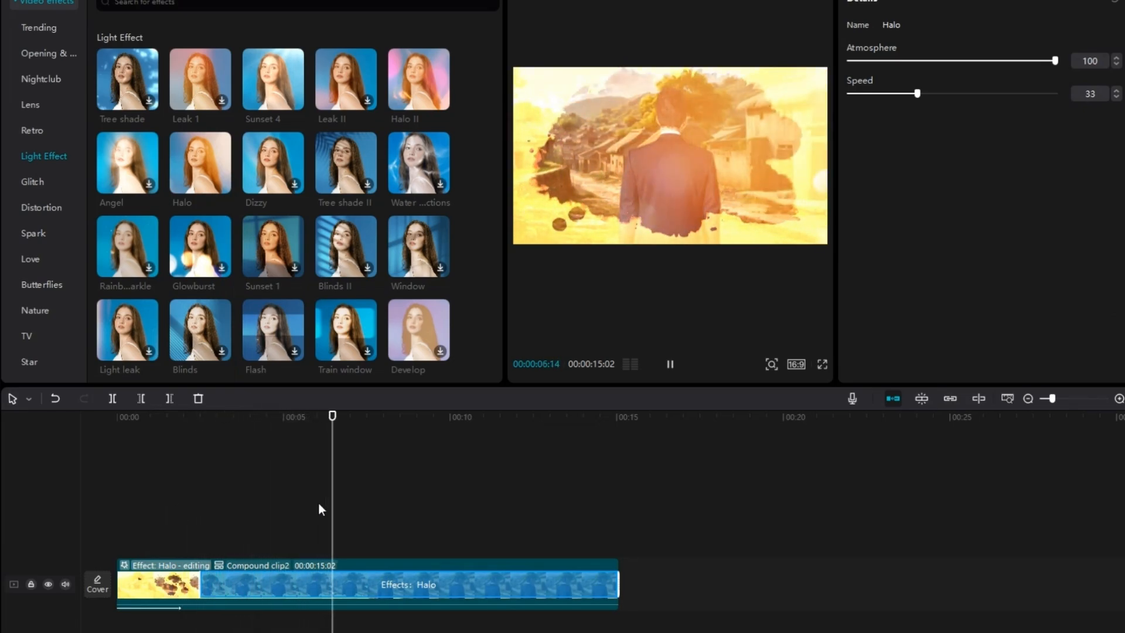
key(space)
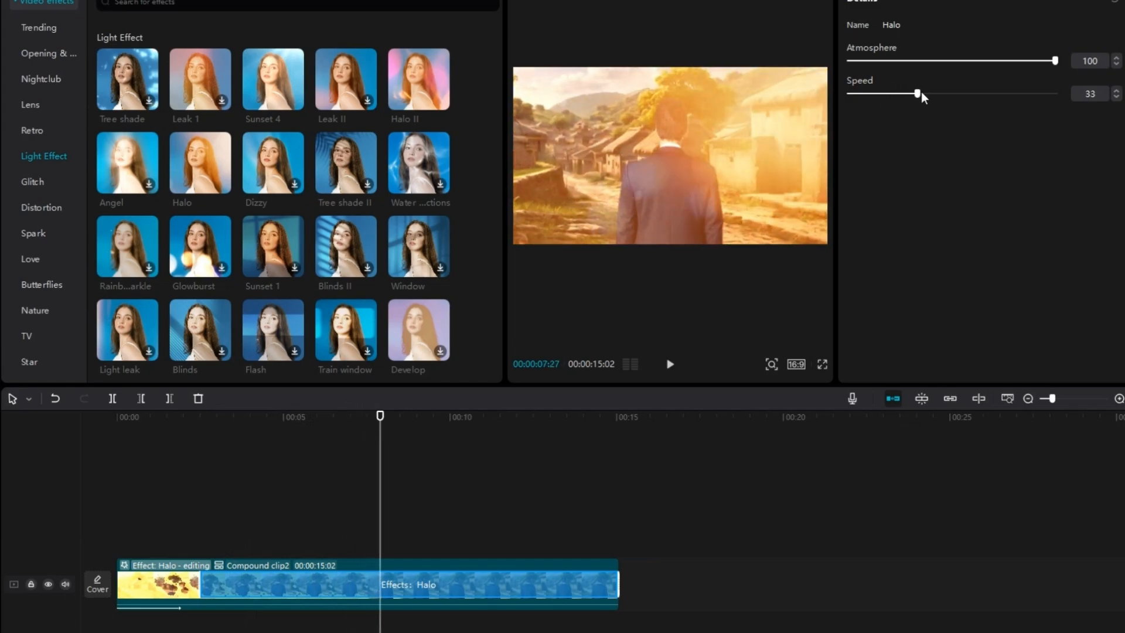
Step: Set the Halo effect's speed to 3 and preview it from about 7:27
drag(920, 93, 858, 121)
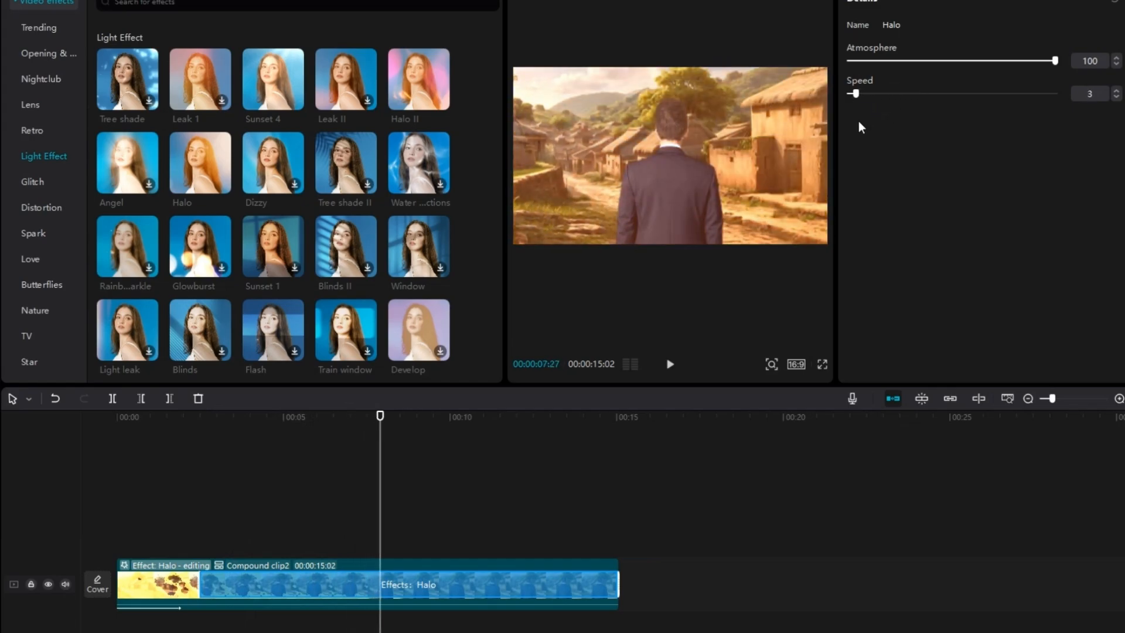
key(space)
key(space)
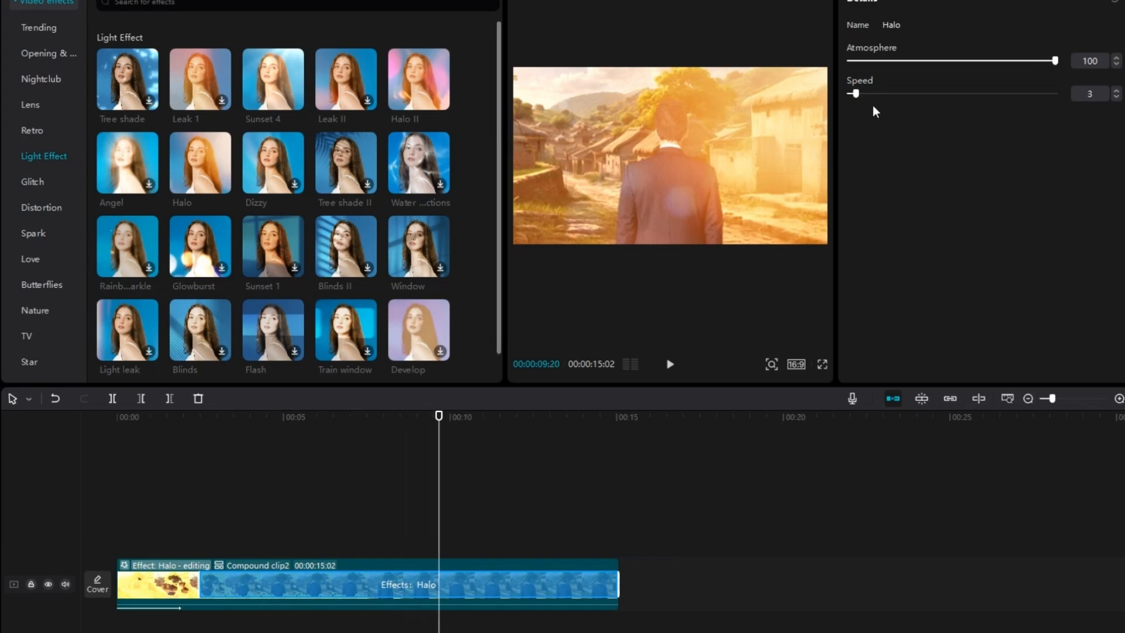
Step: Trim the end of the Halo effect to just before the 10-second mark and play the clip from near the start
click(446, 457)
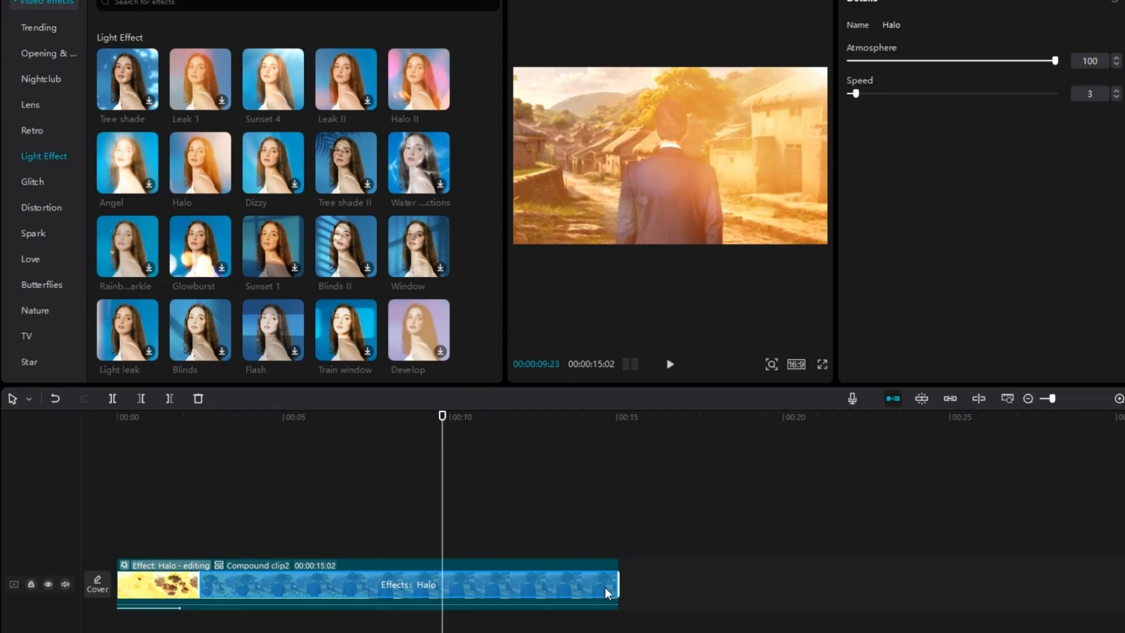
drag(617, 578, 438, 588)
drag(448, 535, 132, 560)
key(space)
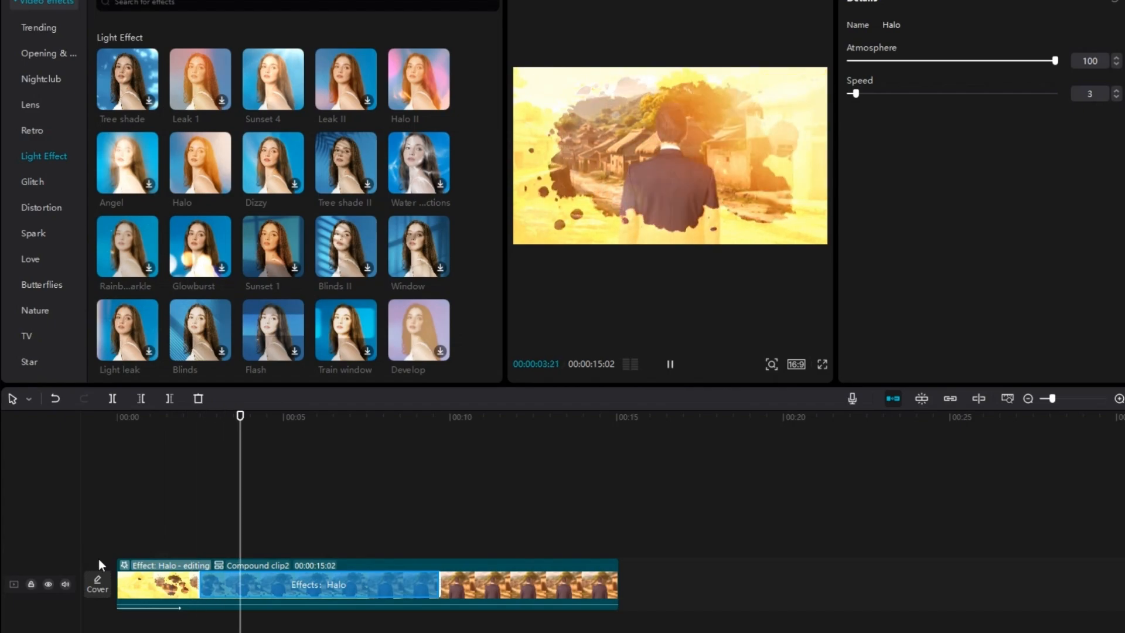
key(space)
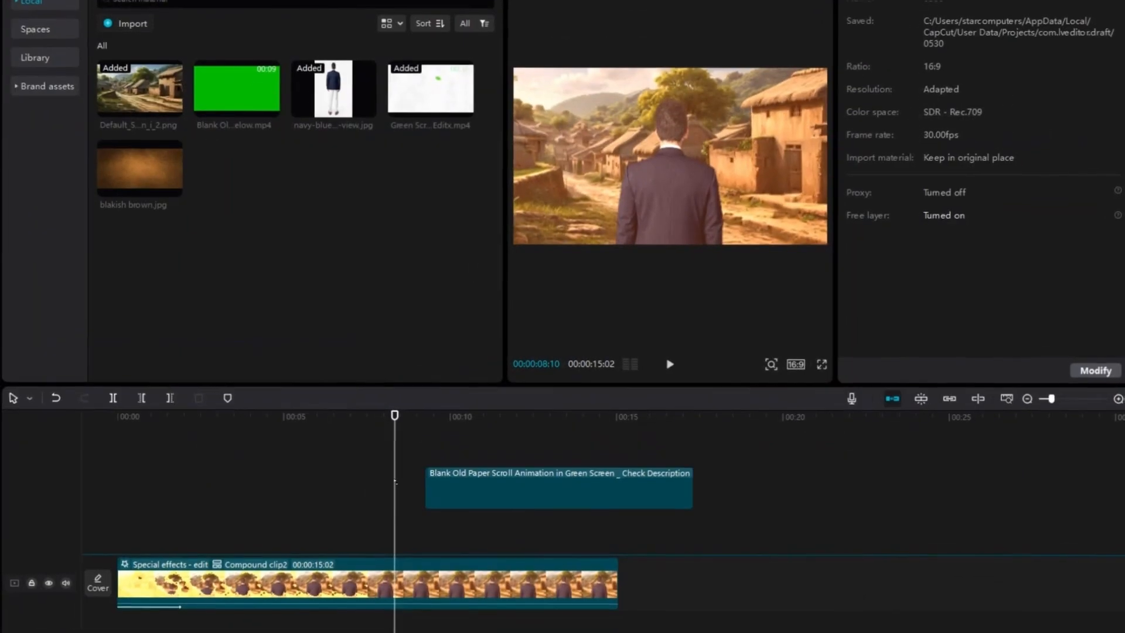
Step: Place the paper scroll clip above the compound clip at 8:10 and chroma-key its green background with strength 100
drag(394, 481, 436, 532)
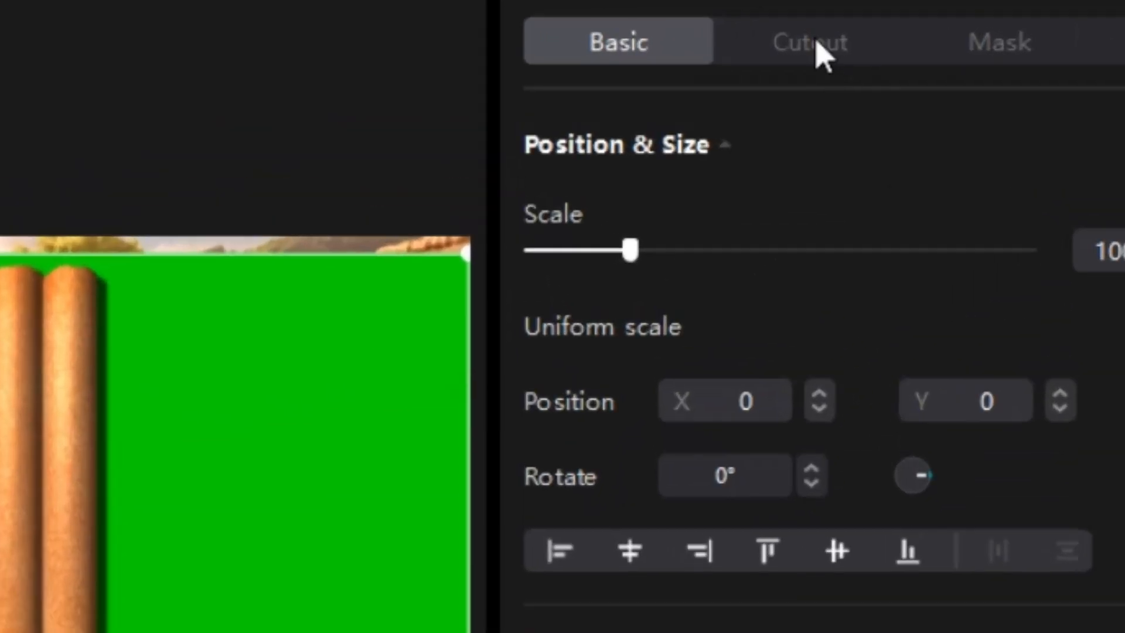
click(952, 1)
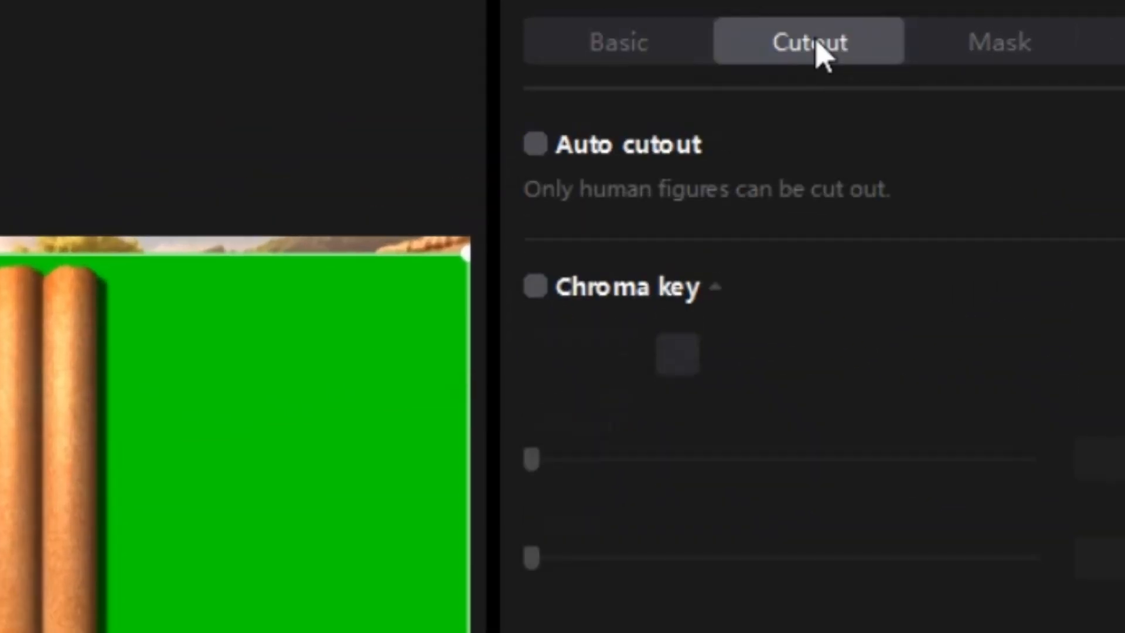
click(533, 287)
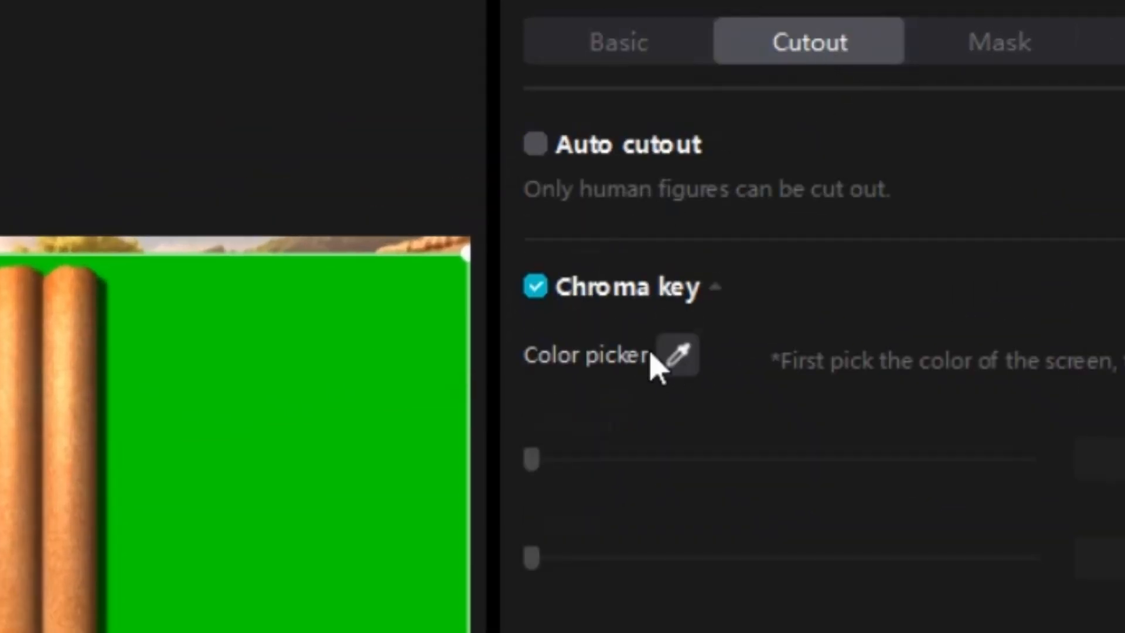
click(670, 356)
click(601, 381)
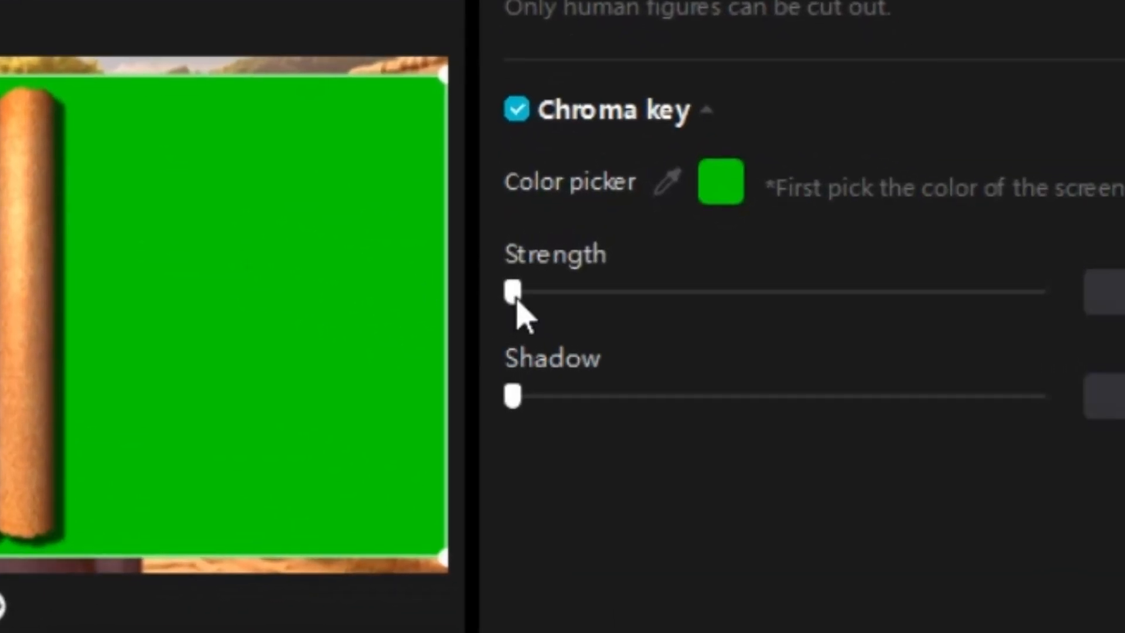
drag(785, 394, 1121, 394)
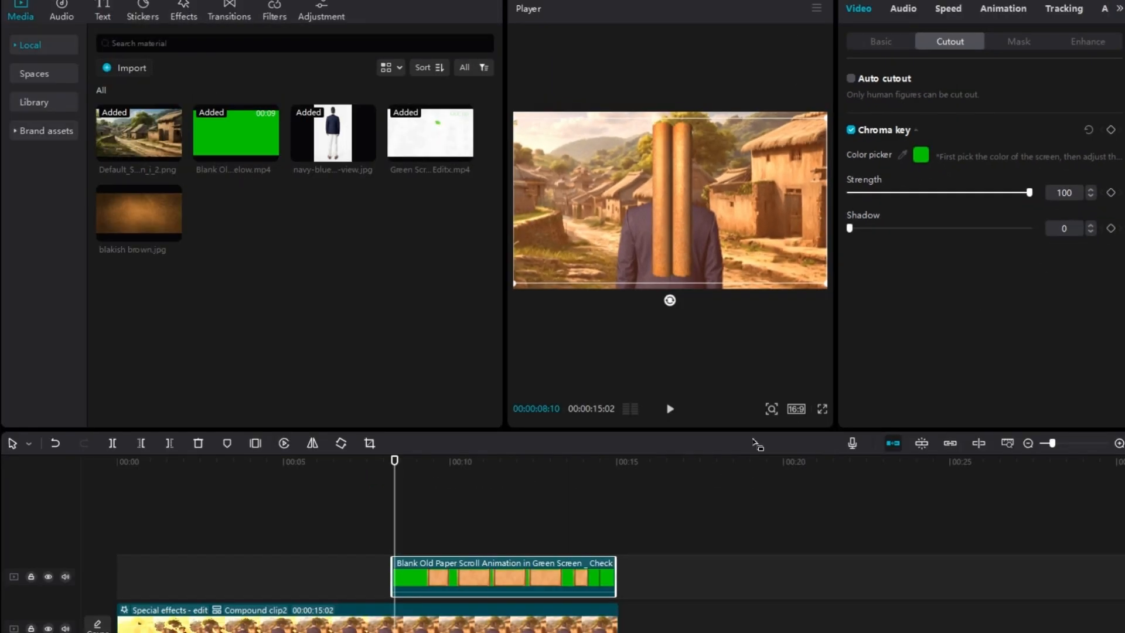
Step: Scale the opened paper scroll down to about 68% and position it at about Y -78
key(space)
key(space)
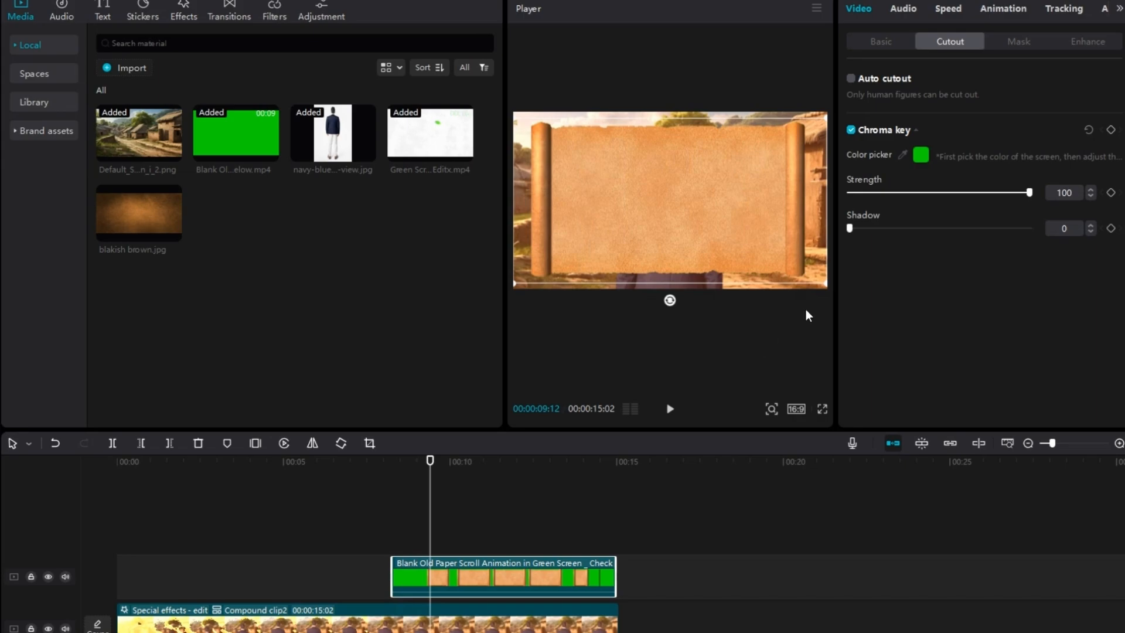
drag(824, 284, 725, 219)
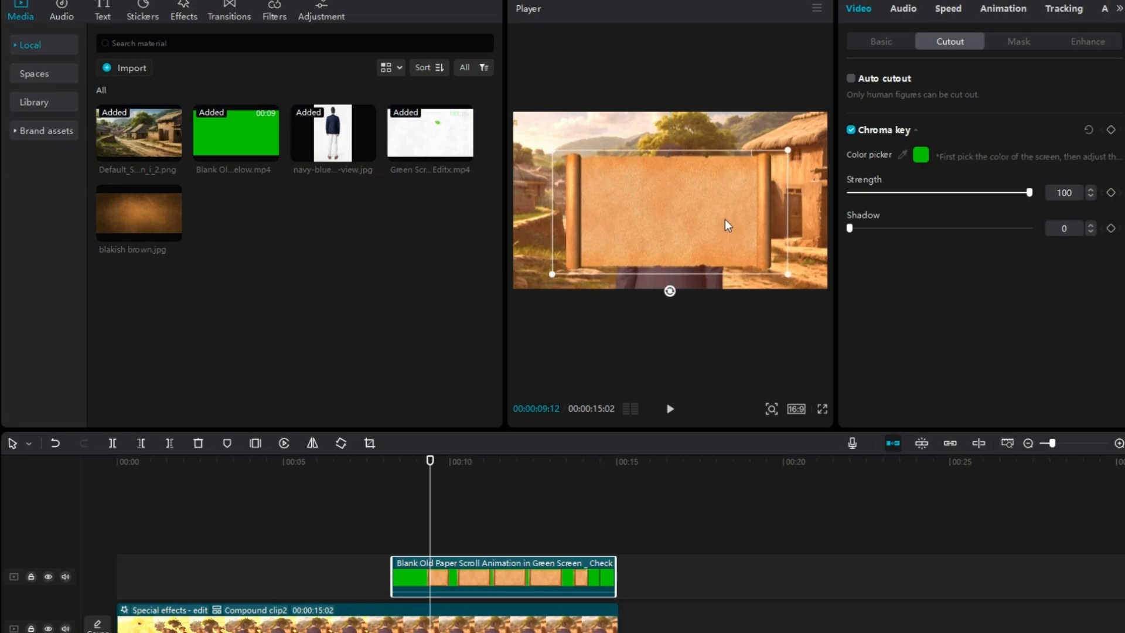
drag(787, 274, 725, 242)
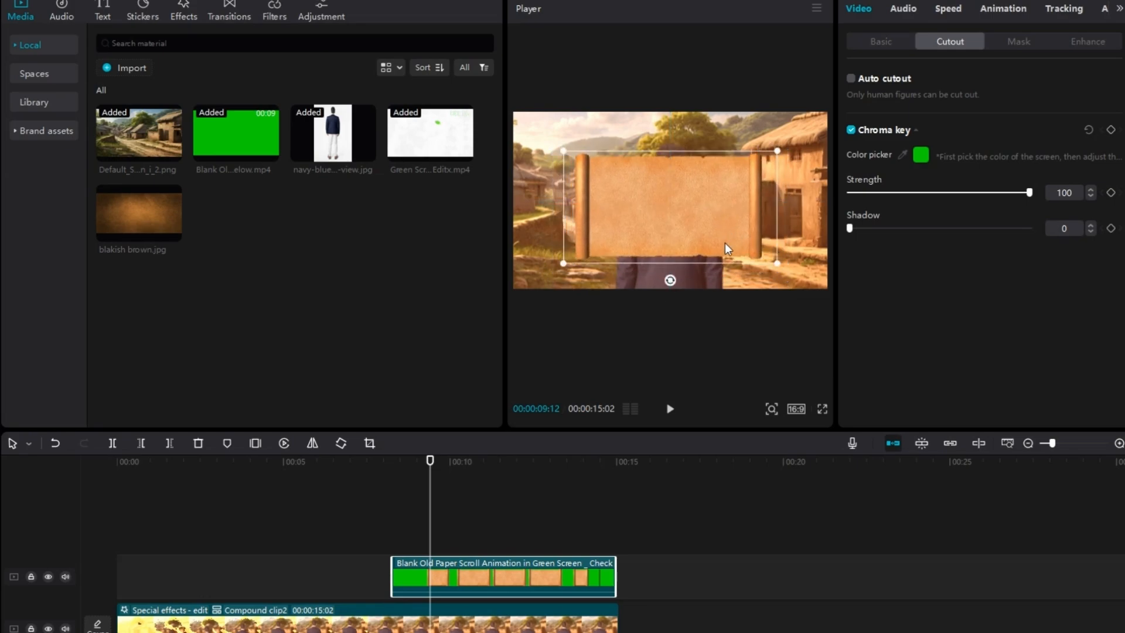
Step: Apply the "Sha...own" entrance animation to the paper scroll clip
click(867, 38)
click(1005, 8)
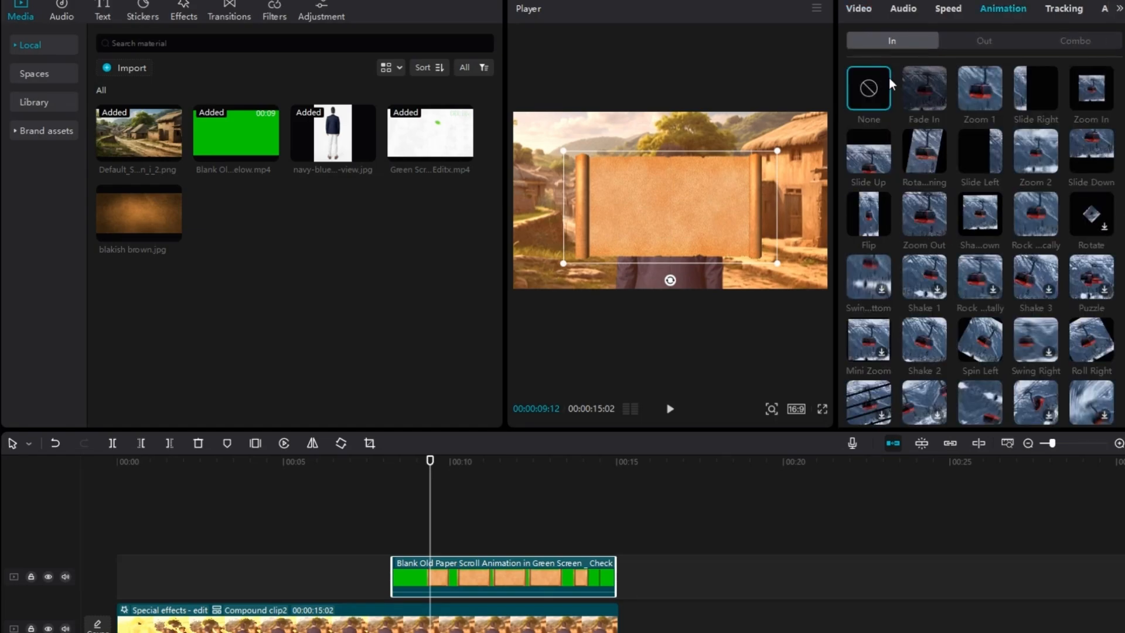
scroll(980, 267, down, 1)
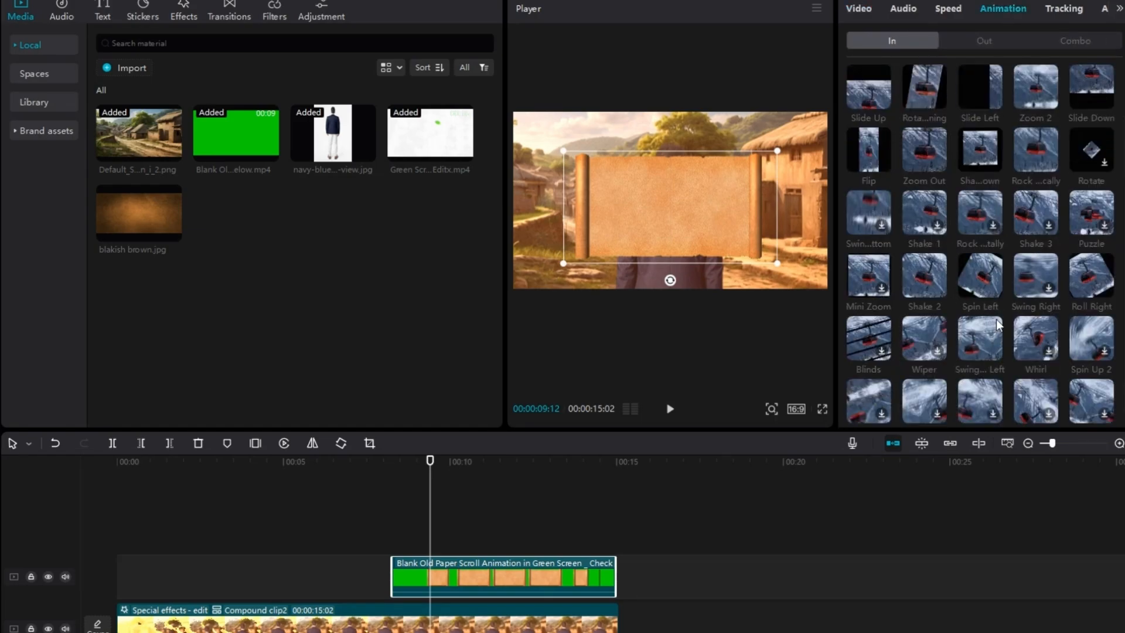
click(982, 150)
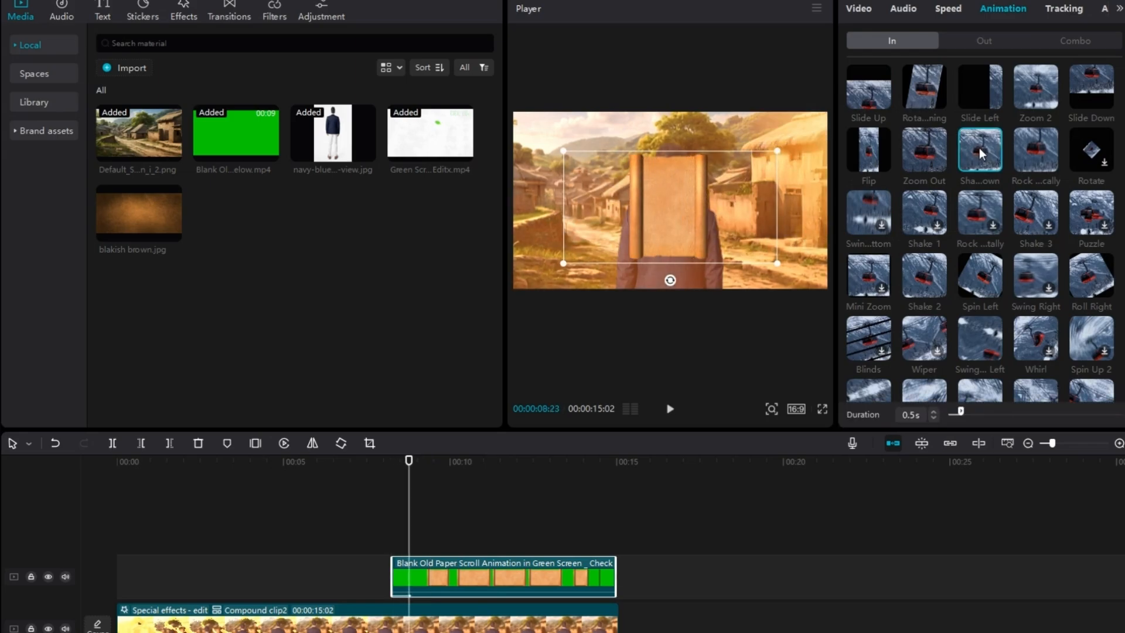
Step: Play back the scroll's entrance from shortly before its clip begins to check the animation
drag(412, 507, 371, 523)
key(space)
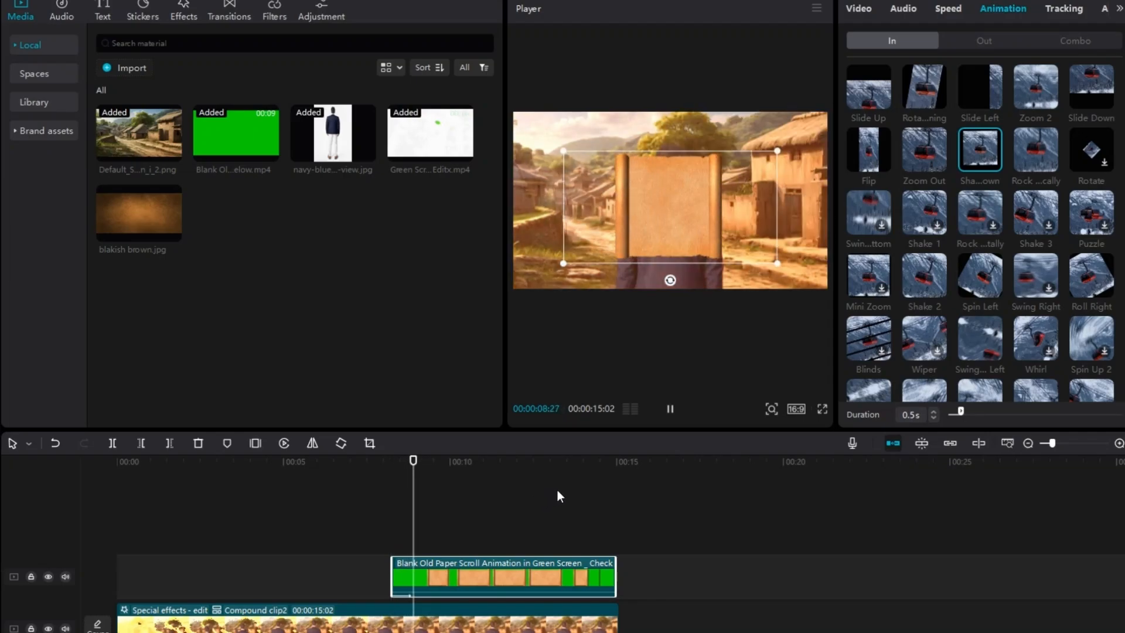
key(space)
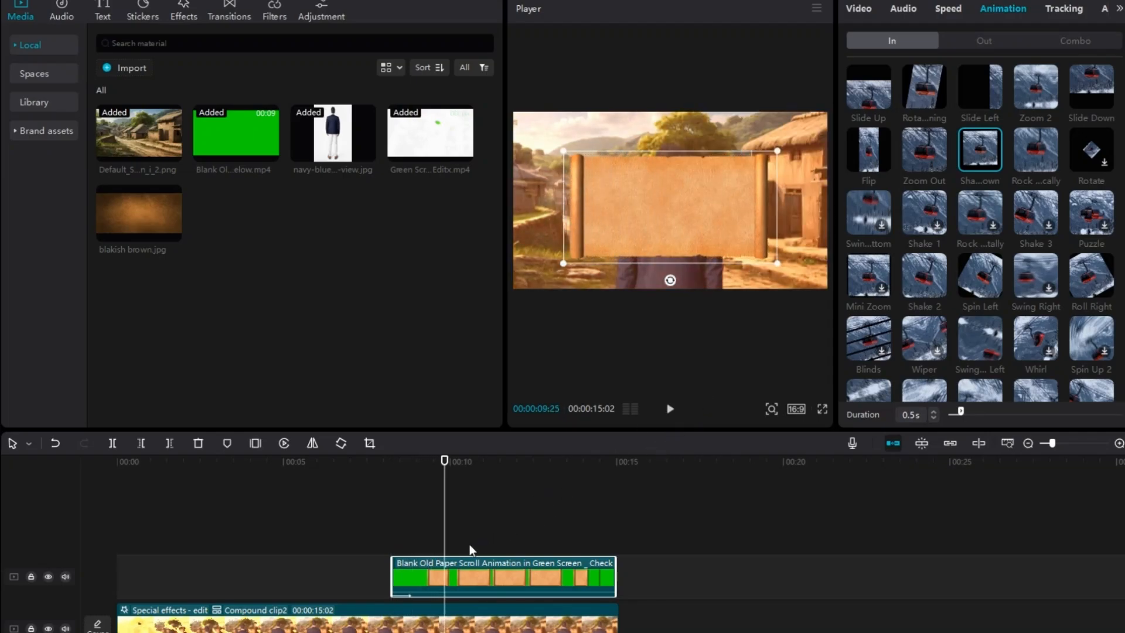
drag(450, 539, 367, 539)
key(space)
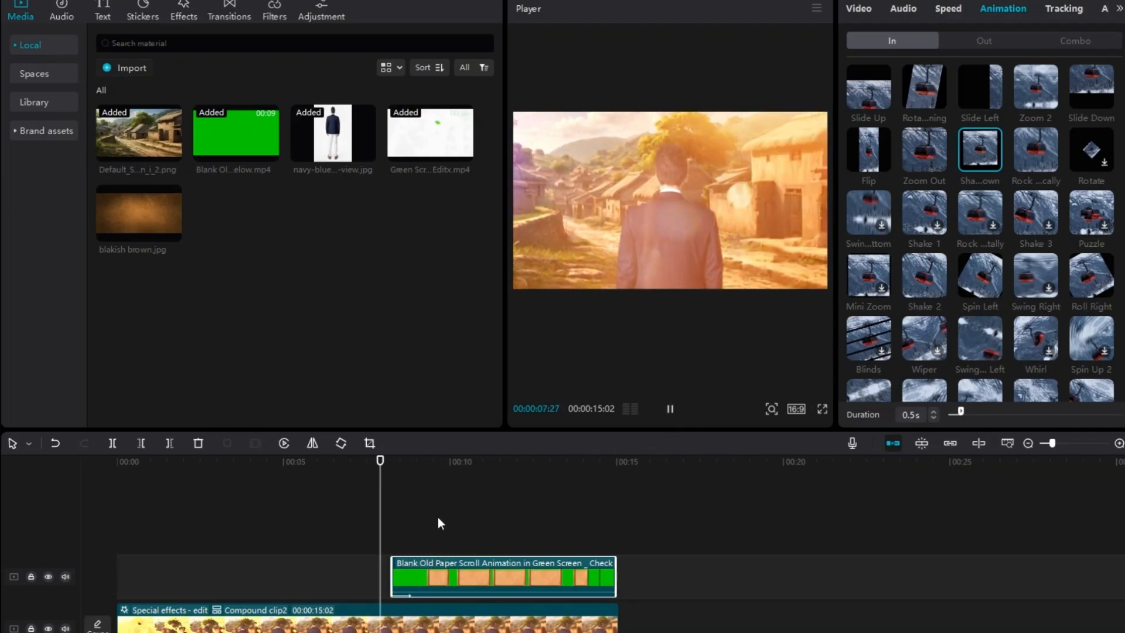
key(space)
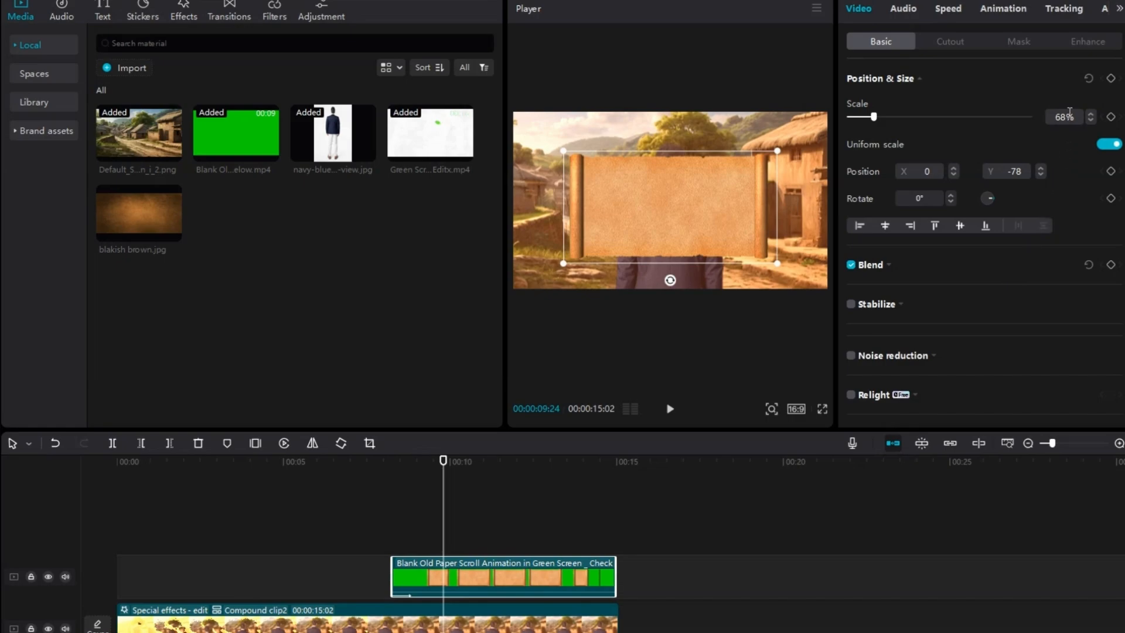
Step: Turn off uniform scaling for the scroll, set its scale height to 81% and move it down to about Y -183
click(1109, 145)
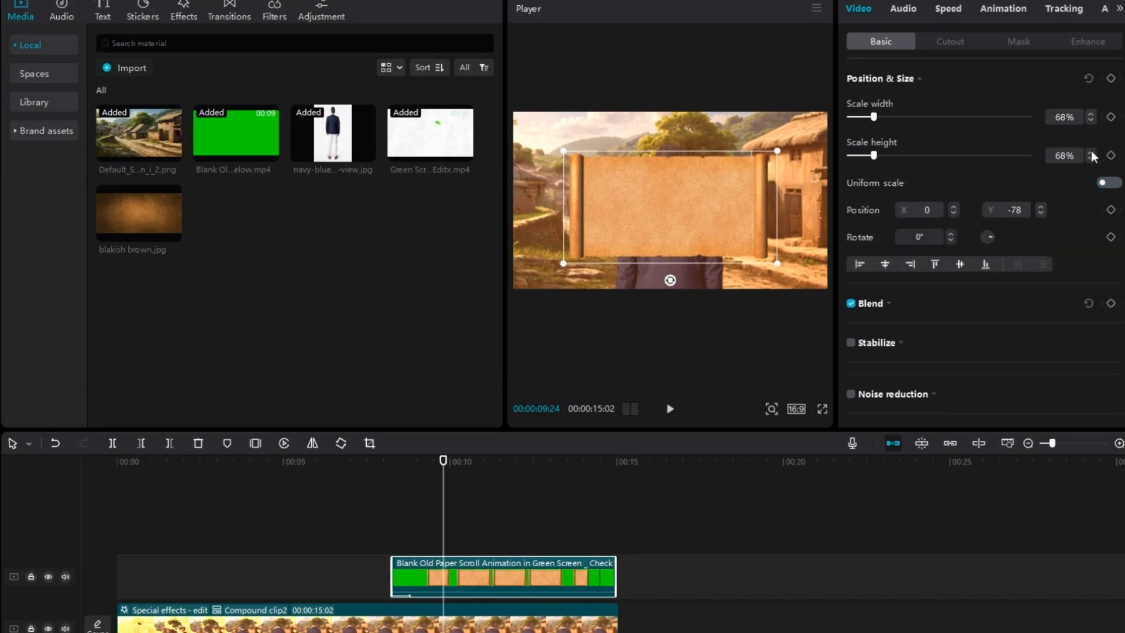
click(1091, 151)
click(1091, 151)
click(1090, 151)
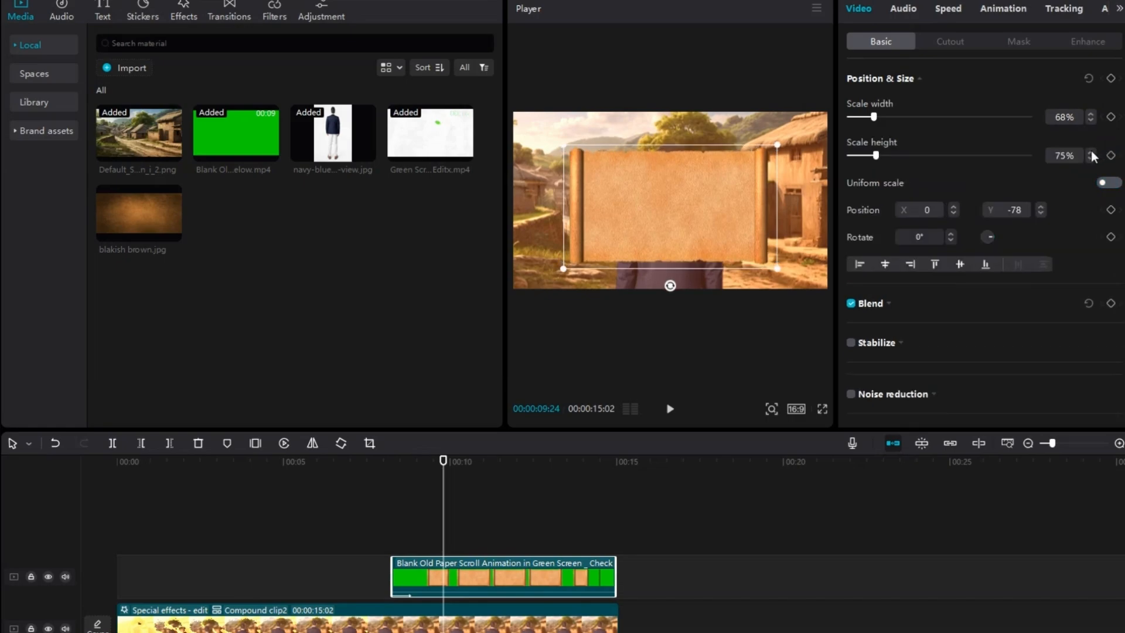
click(1091, 151)
click(1090, 151)
click(1090, 151)
click(1090, 151)
mouse_move(695, 216)
mouse_down()
mouse_move(708, 227)
mouse_move(696, 223)
mouse_up()
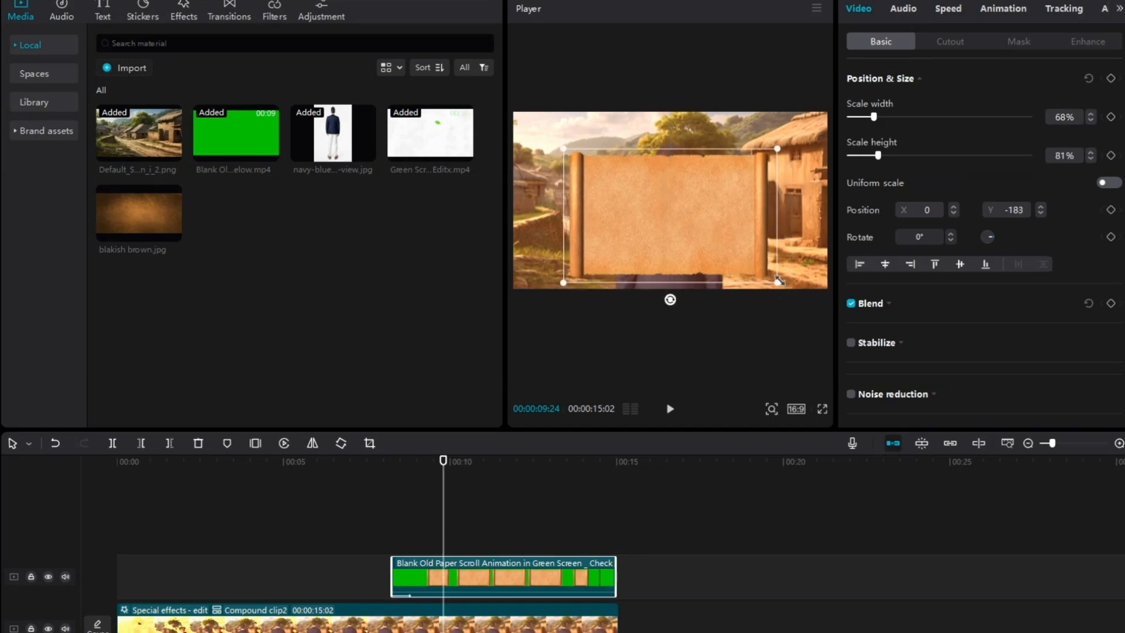
Step: Resize the paper scroll to 53% width and 74% height, and turn uniform scaling back on
drag(779, 282, 756, 265)
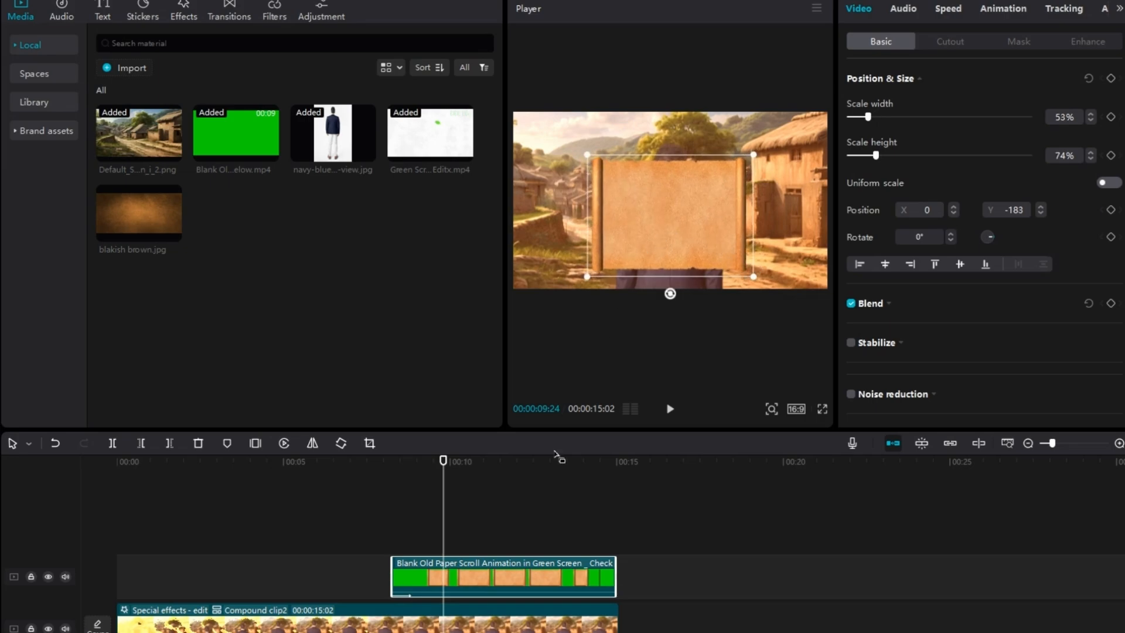
click(1103, 183)
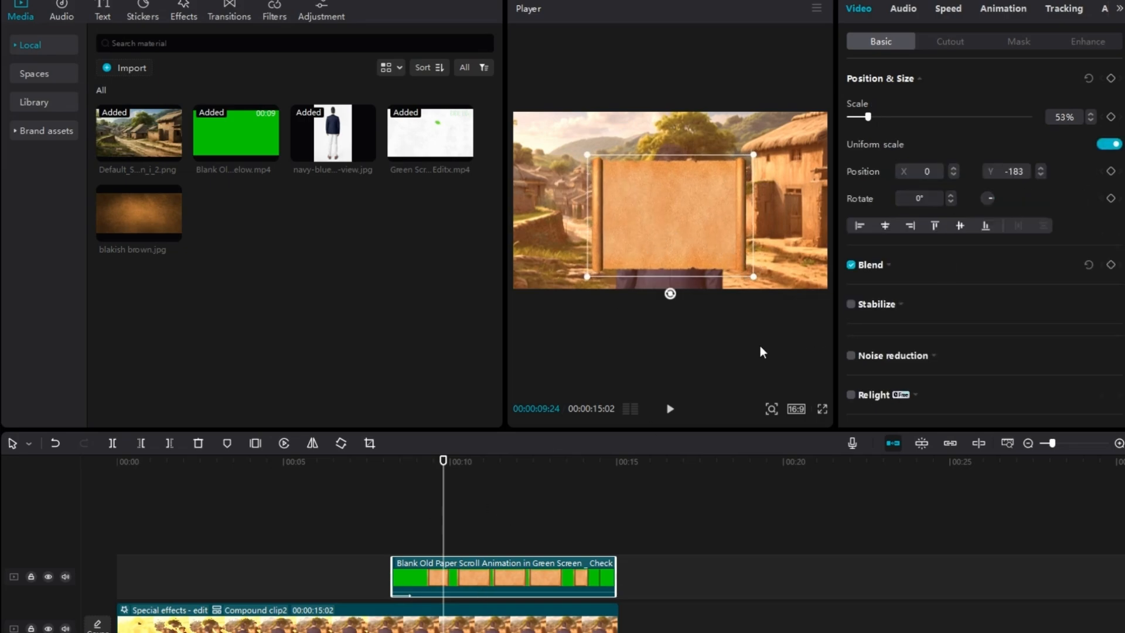
Step: Add a default text clip on a track above the scroll clip, then shrink it and place it on the scroll's upper part
drag(450, 514, 393, 514)
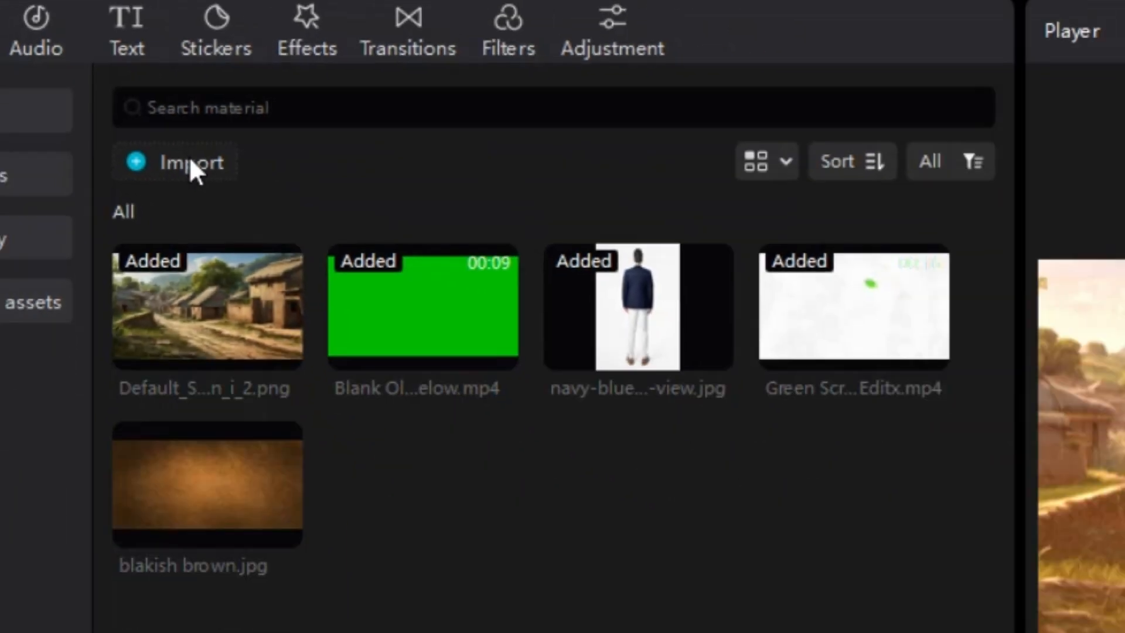
click(159, 64)
drag(146, 101, 397, 501)
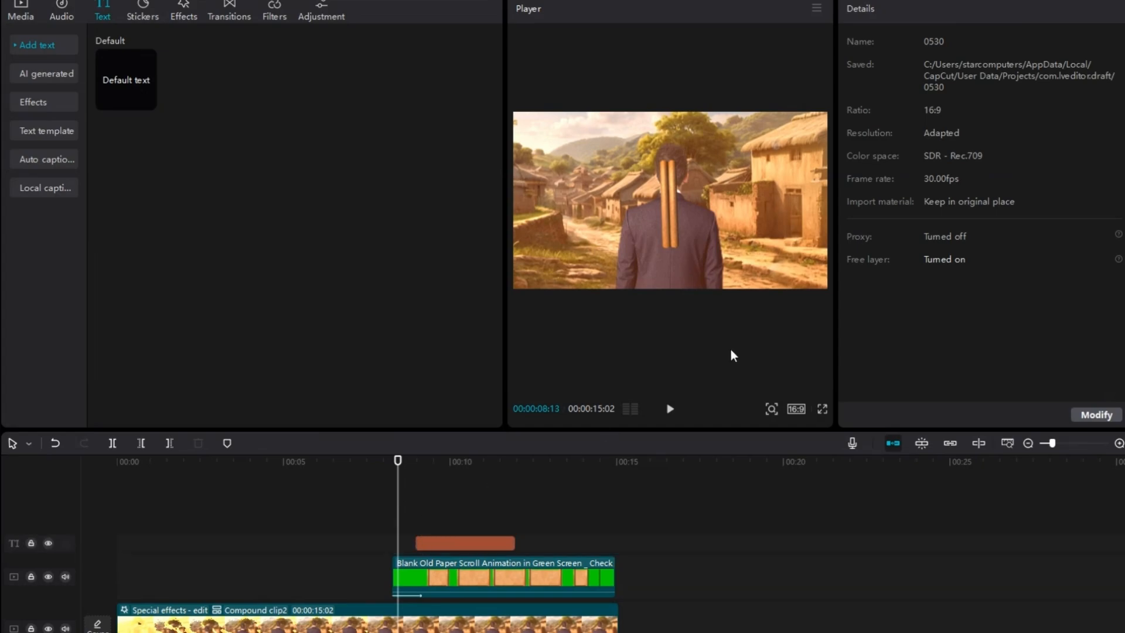
click(436, 502)
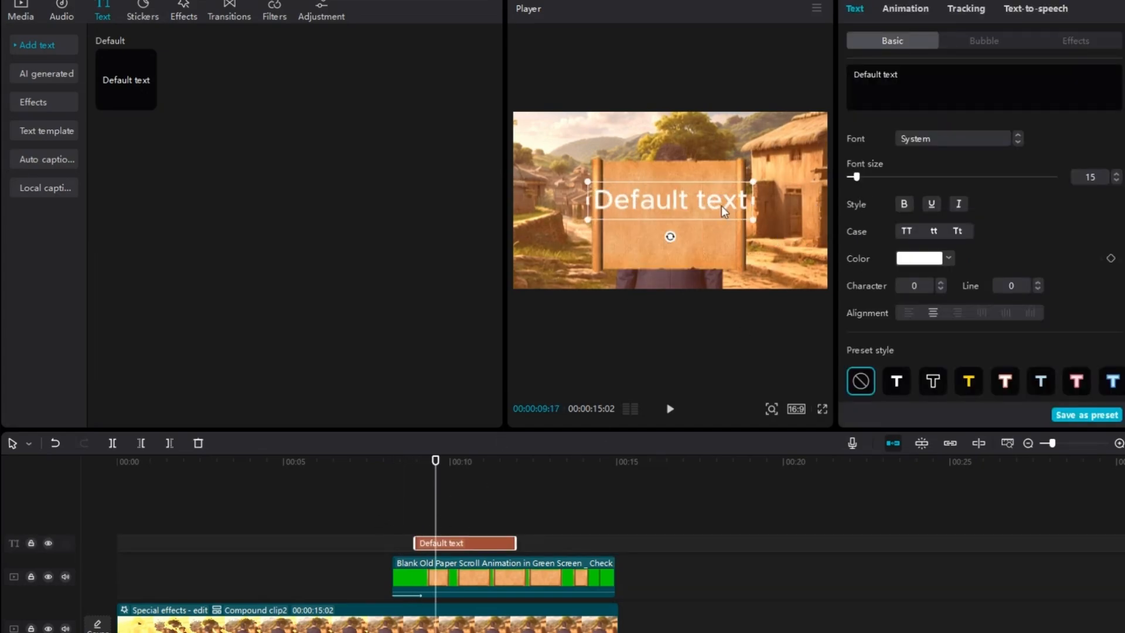
drag(752, 217, 689, 191)
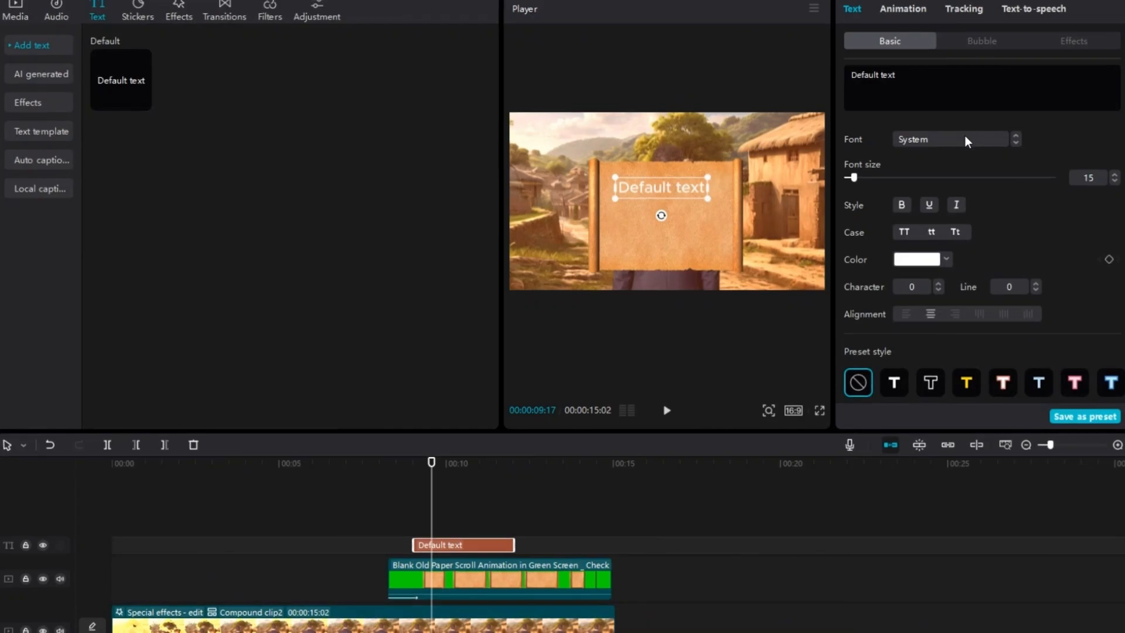
Step: Style the text in black with the Unbounded-ExtraLight font and change its wording to "contract"
click(965, 139)
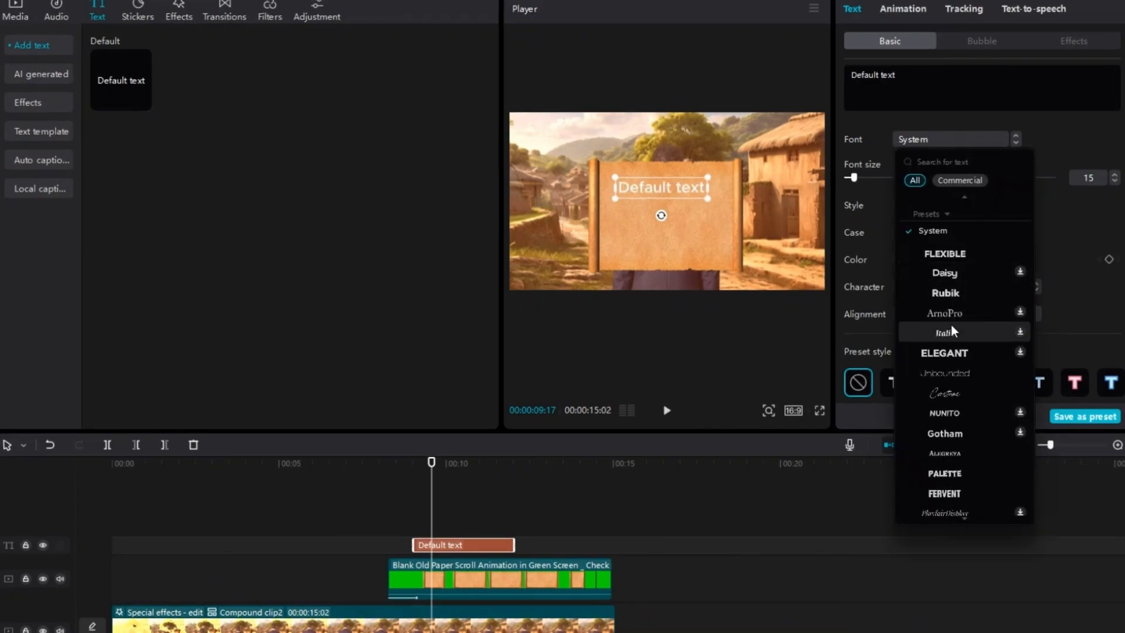
click(954, 378)
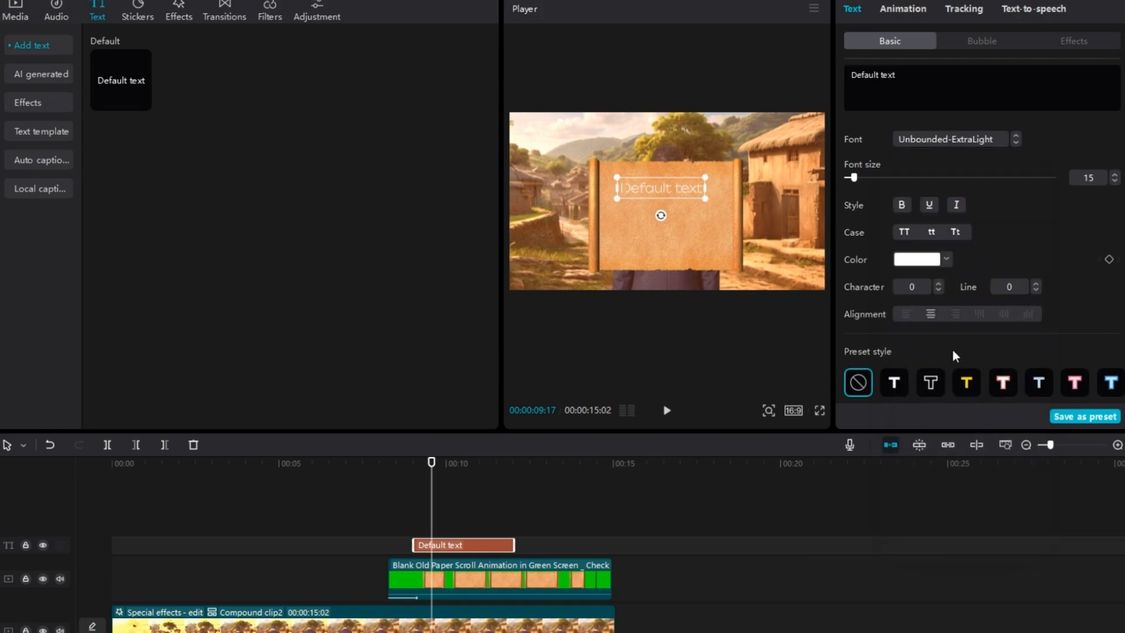
click(942, 259)
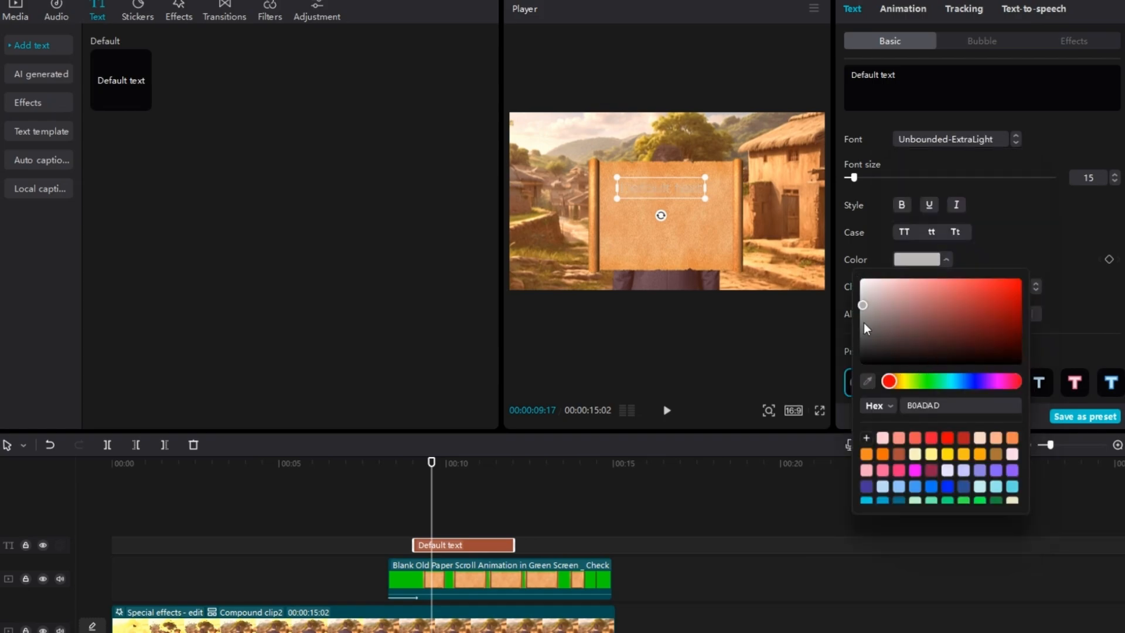
drag(864, 323, 875, 416)
drag(852, 75, 929, 80)
text(contract)
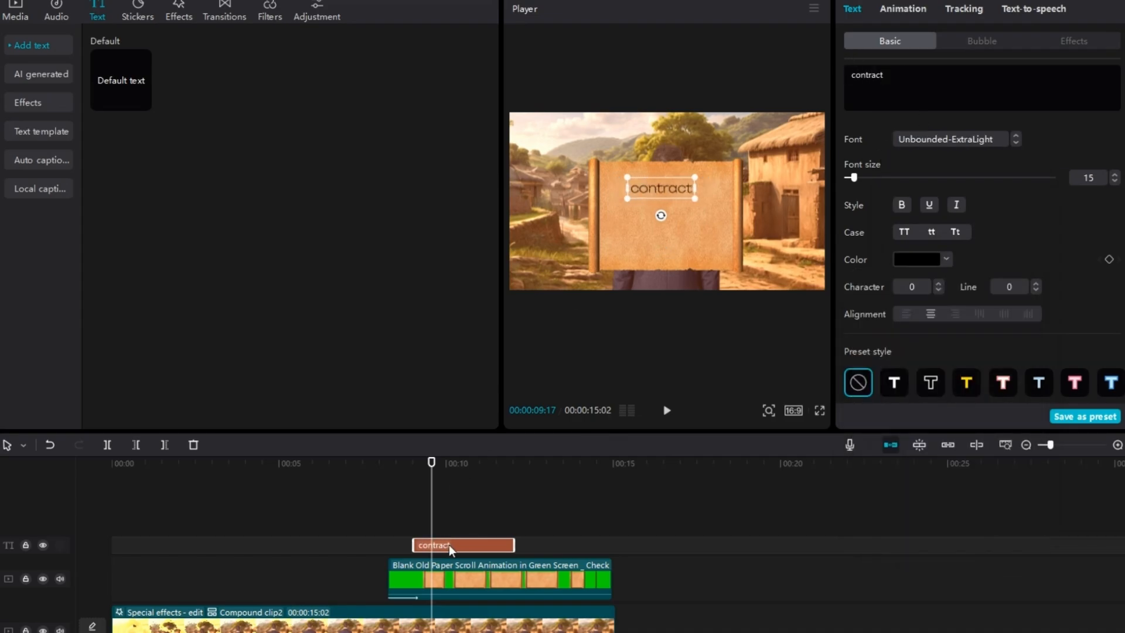
Step: Duplicate the "contract" text onto a new track, reword the copy as "this is a deal for" and place it below the original
alt+drag(448, 545, 473, 531)
drag(653, 183, 652, 209)
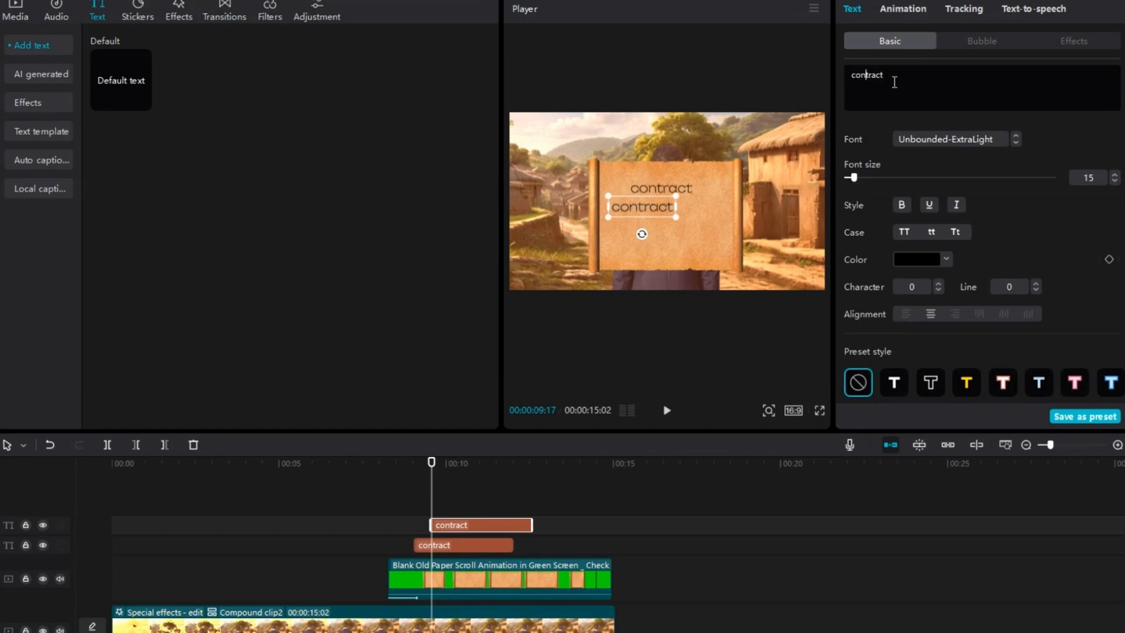
key(ctrl+a)
key(BackSpace)
text(this is a deal for)
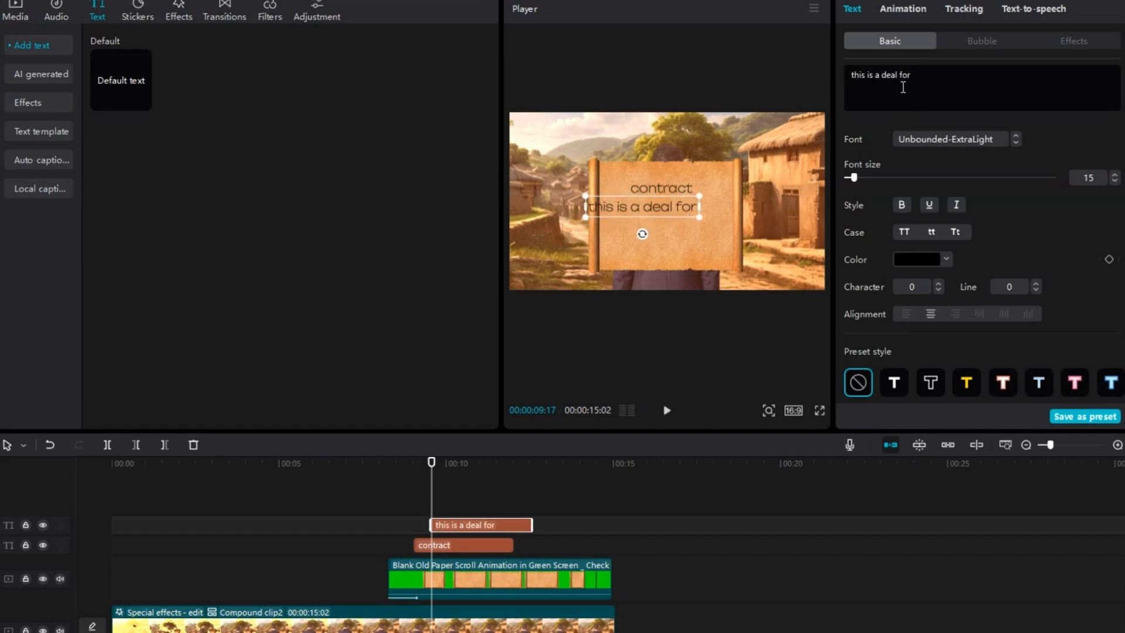
drag(651, 206, 649, 214)
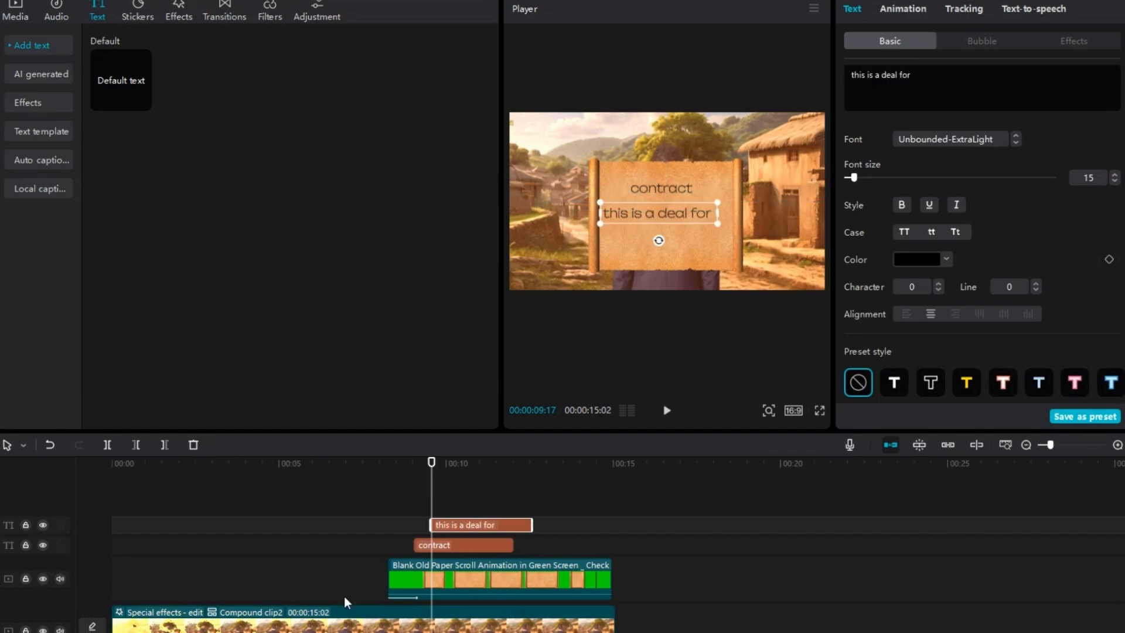
Step: Extend the second text with "7 months" on a new line beneath "this is a deal for"
text(7)
key(Return)
text(months)
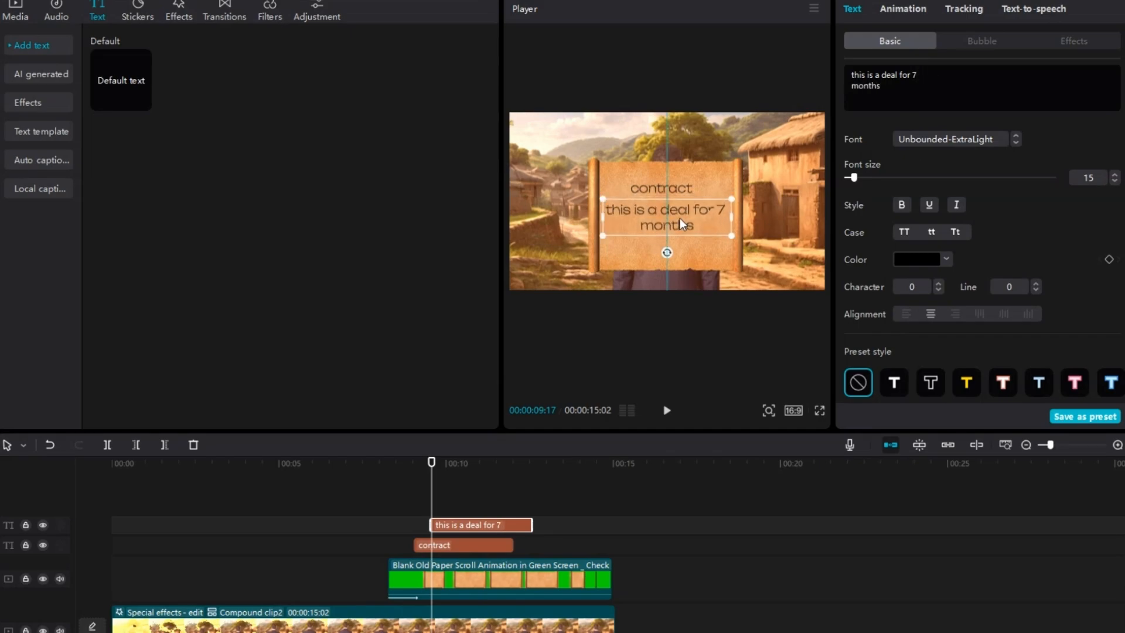
key(Return)
key(Down)
key(BackSpace)
Step: Apply the Type 2 entrance animation to the "contract" text and bring up the animation options for the second text
click(416, 545)
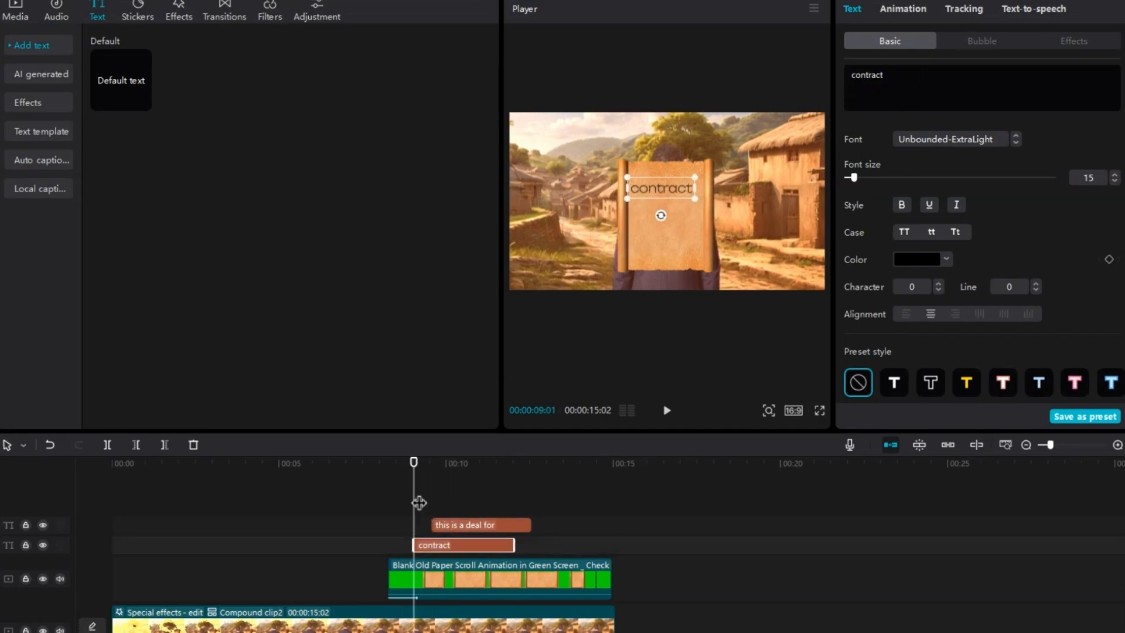
drag(417, 502, 421, 502)
click(899, 7)
click(916, 100)
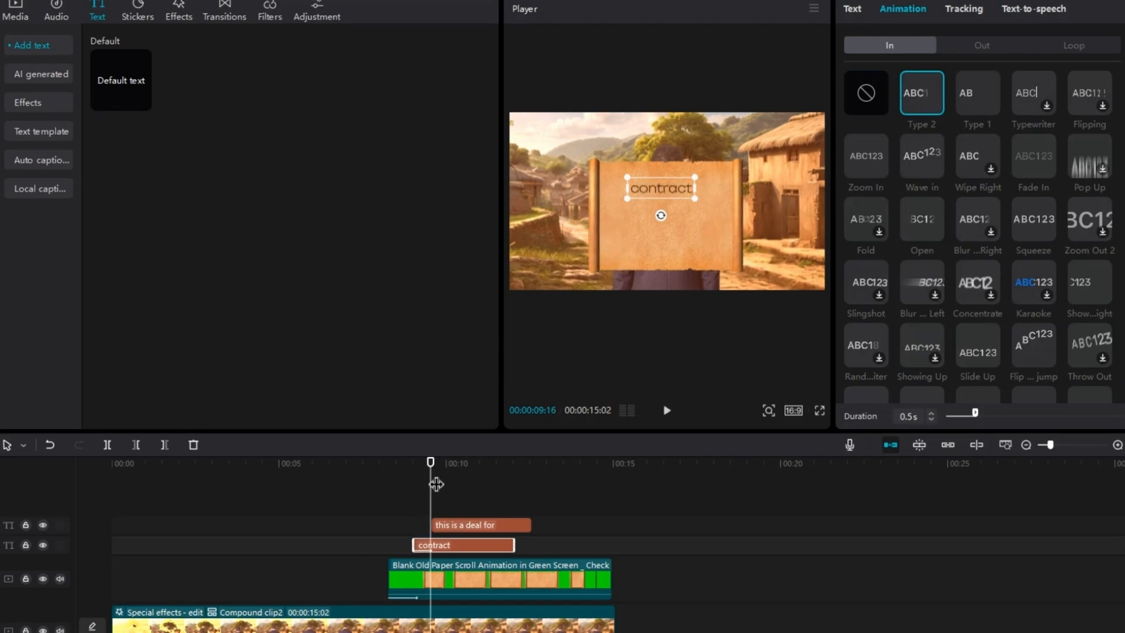
click(442, 523)
click(902, 8)
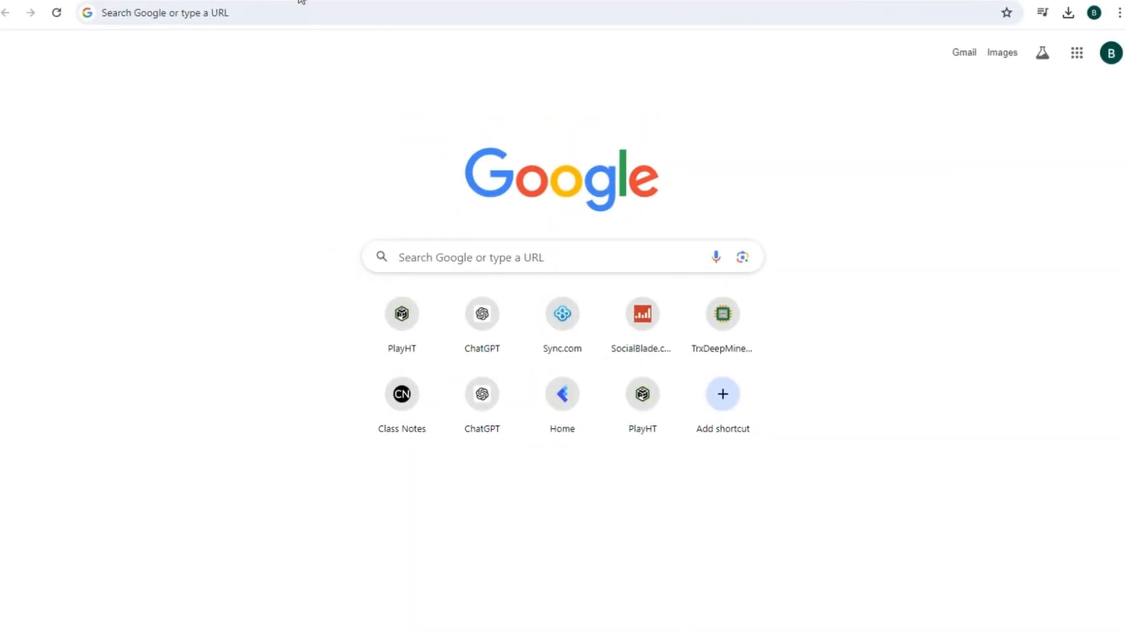
Step: Switch to the browser and search Google for "red line png"
click(299, 16)
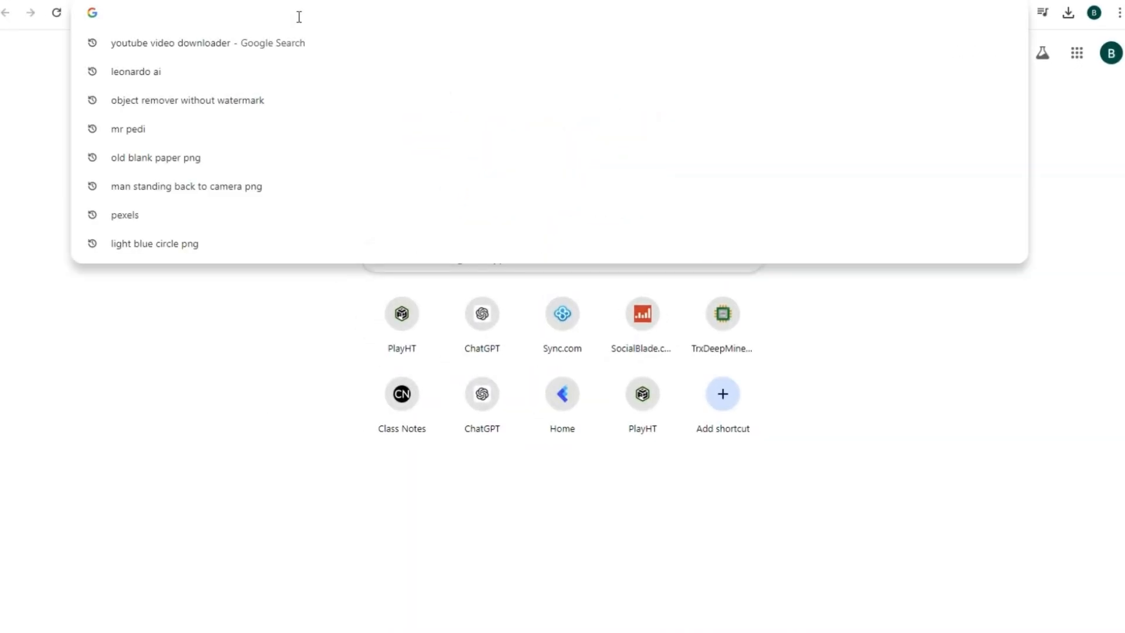
text(red )
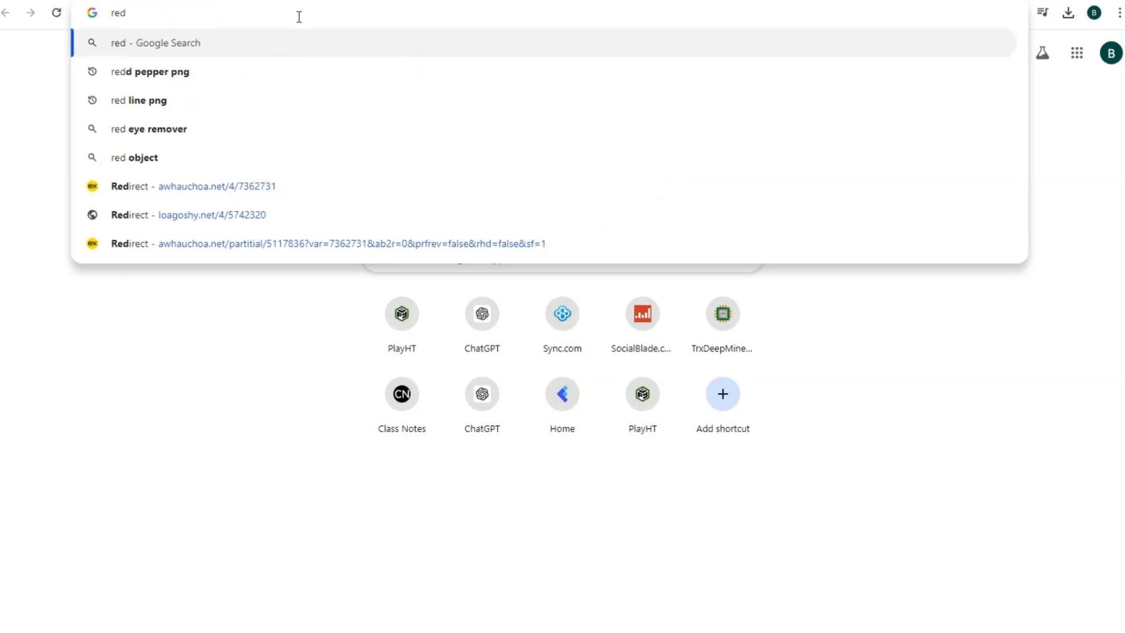
text( line pn)
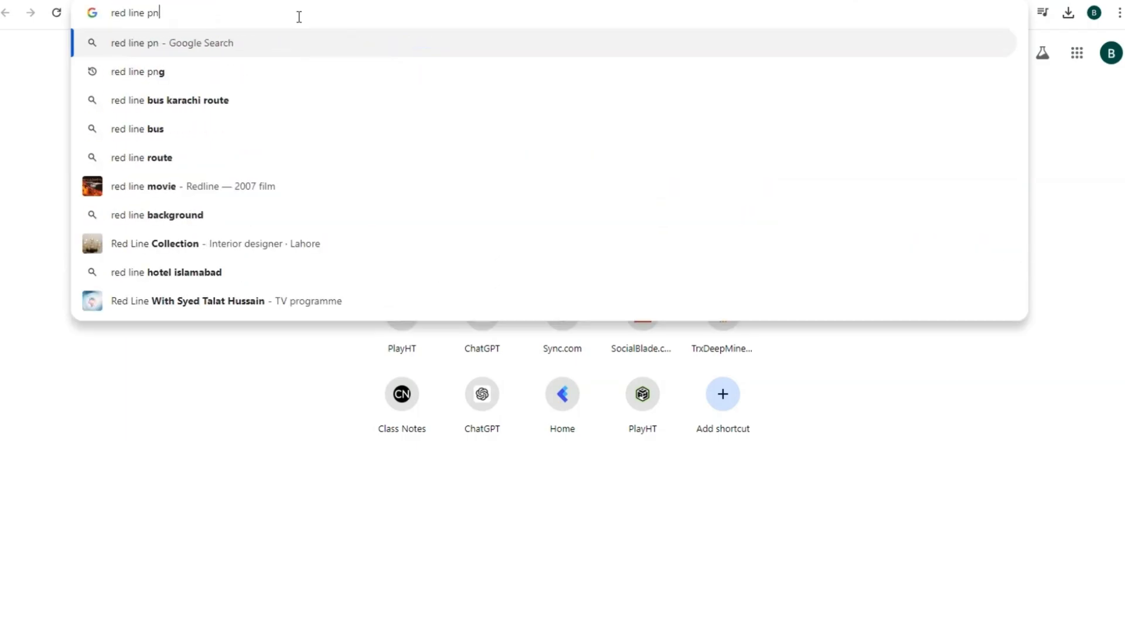
text(g)
key(Return)
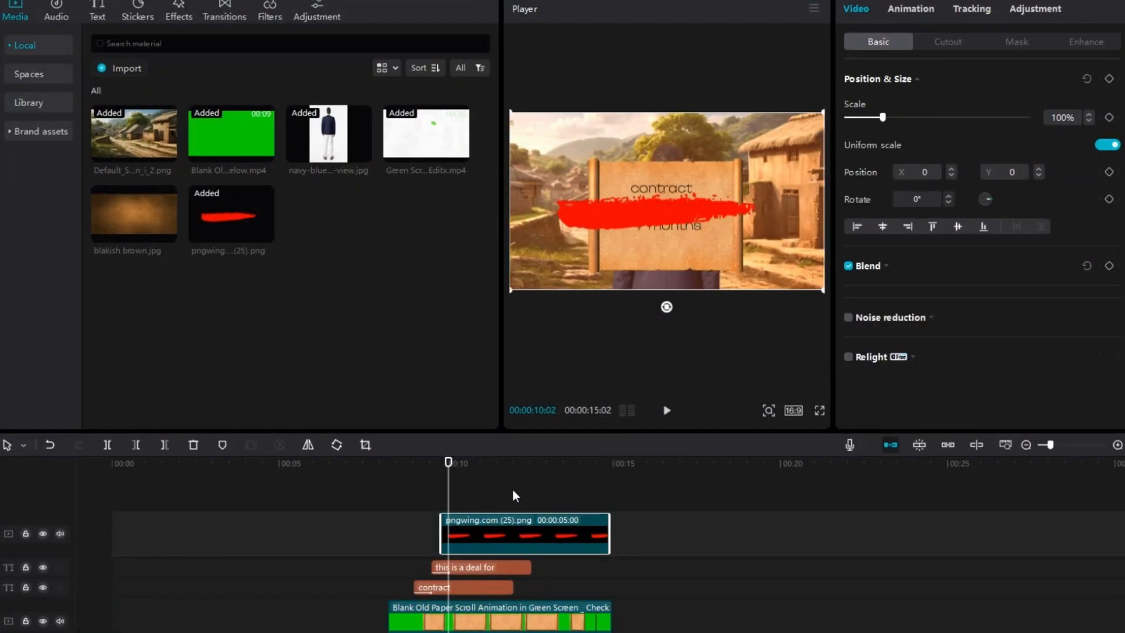
Step: Scale the red line image down to about 45% and position it over "7 months" at about X 170, Y -209
click(459, 487)
drag(448, 501, 445, 502)
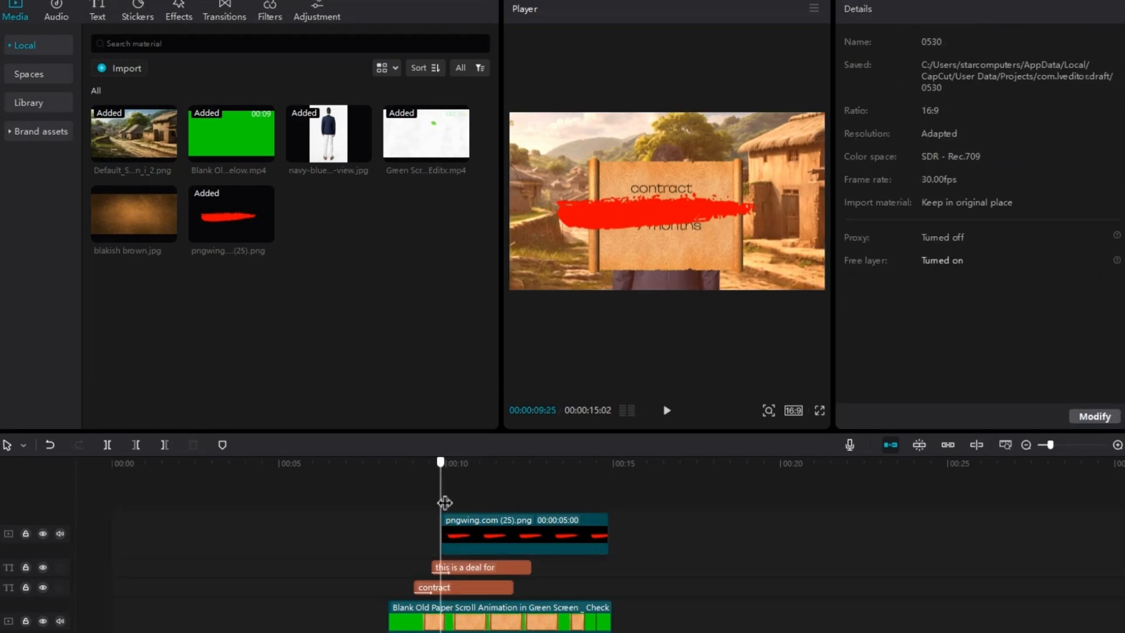
click(462, 520)
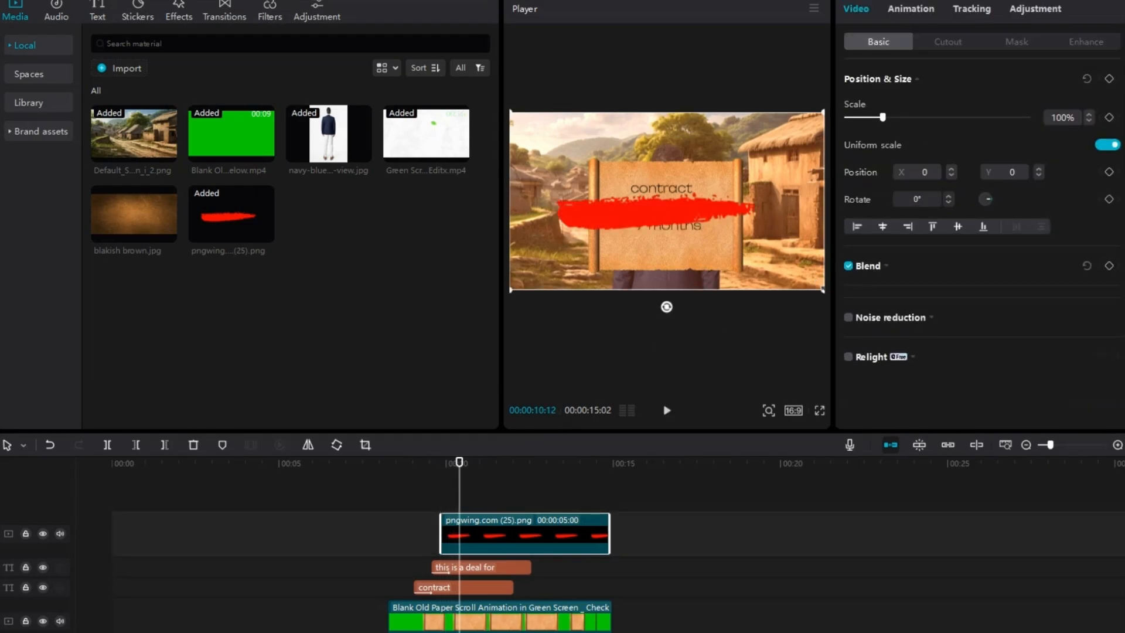
drag(822, 288, 745, 245)
drag(697, 208, 707, 224)
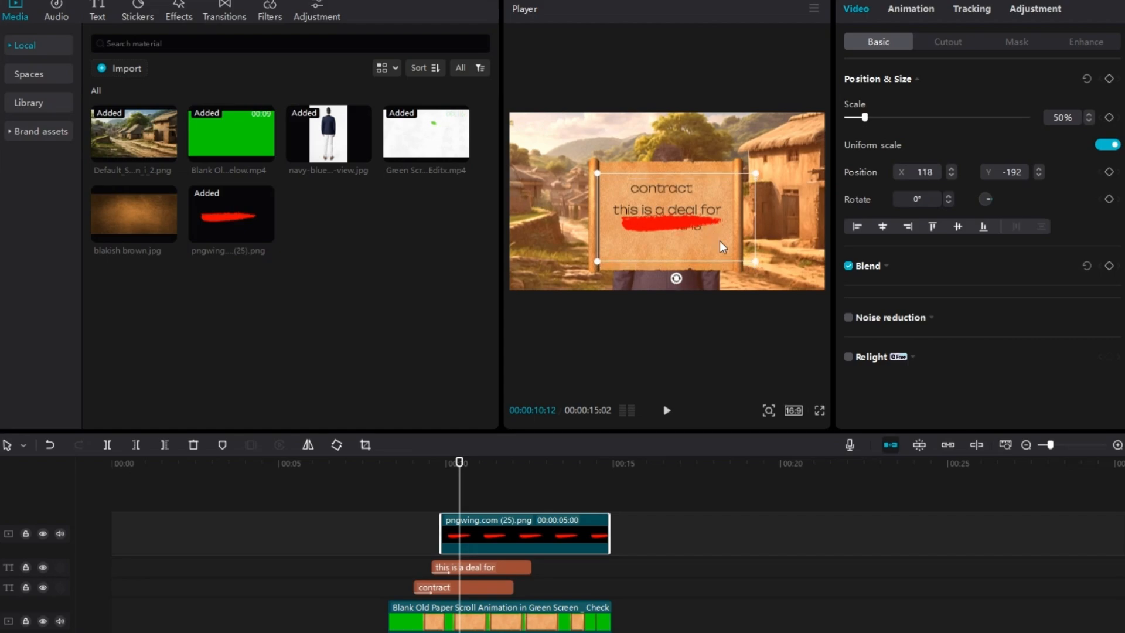
drag(755, 261, 691, 220)
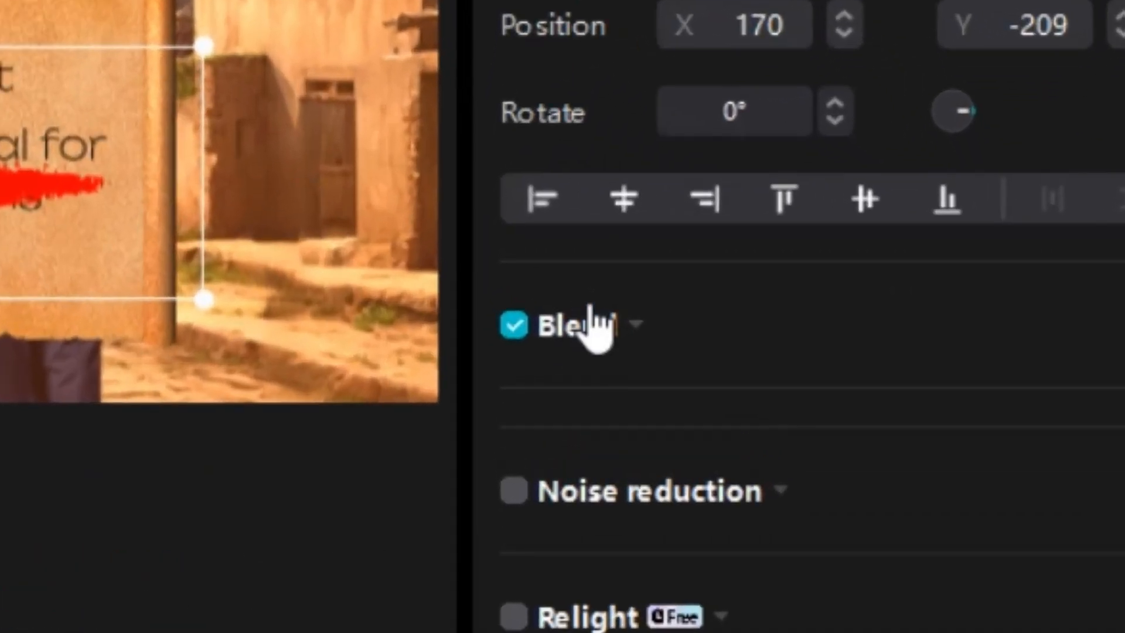
Step: Change the red line's blend mode so the lettering beneath shows through it
click(870, 266)
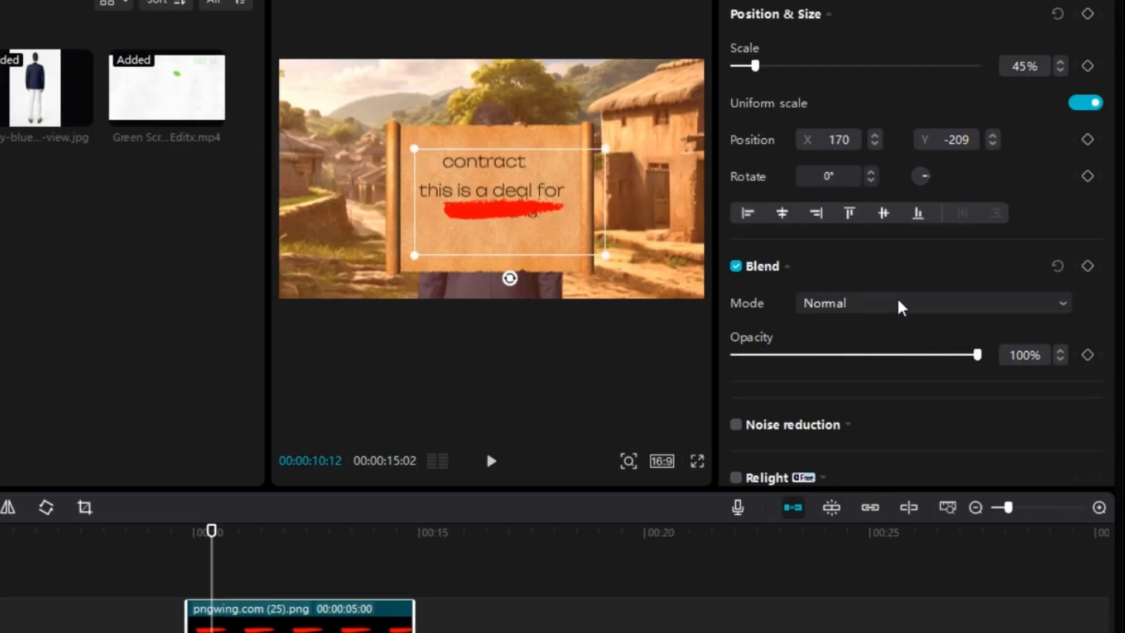
click(900, 303)
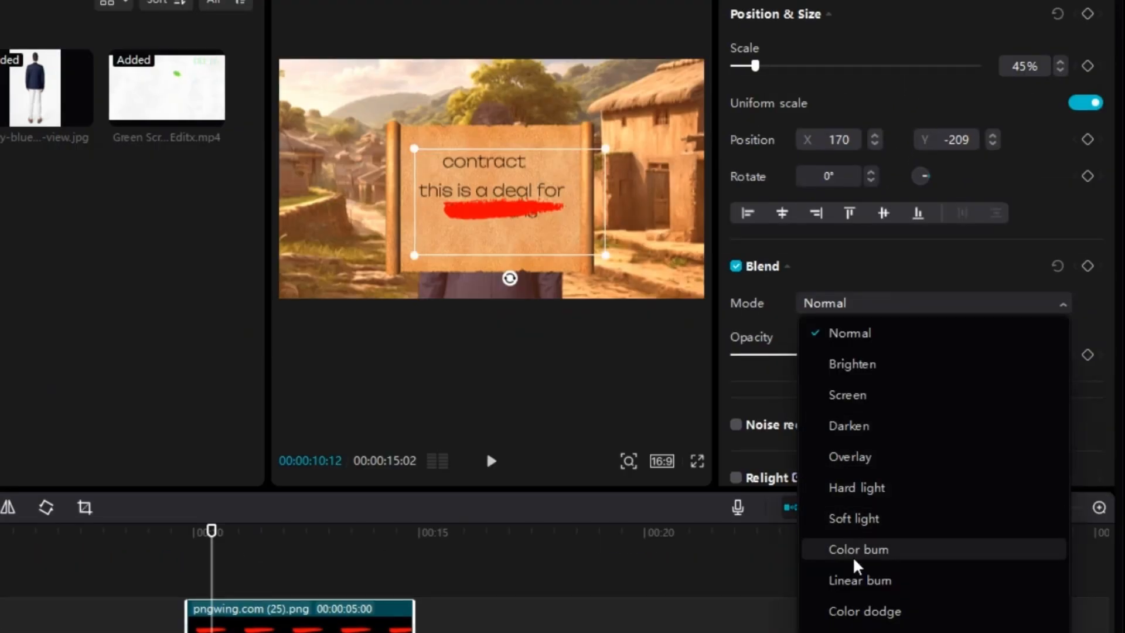
click(861, 630)
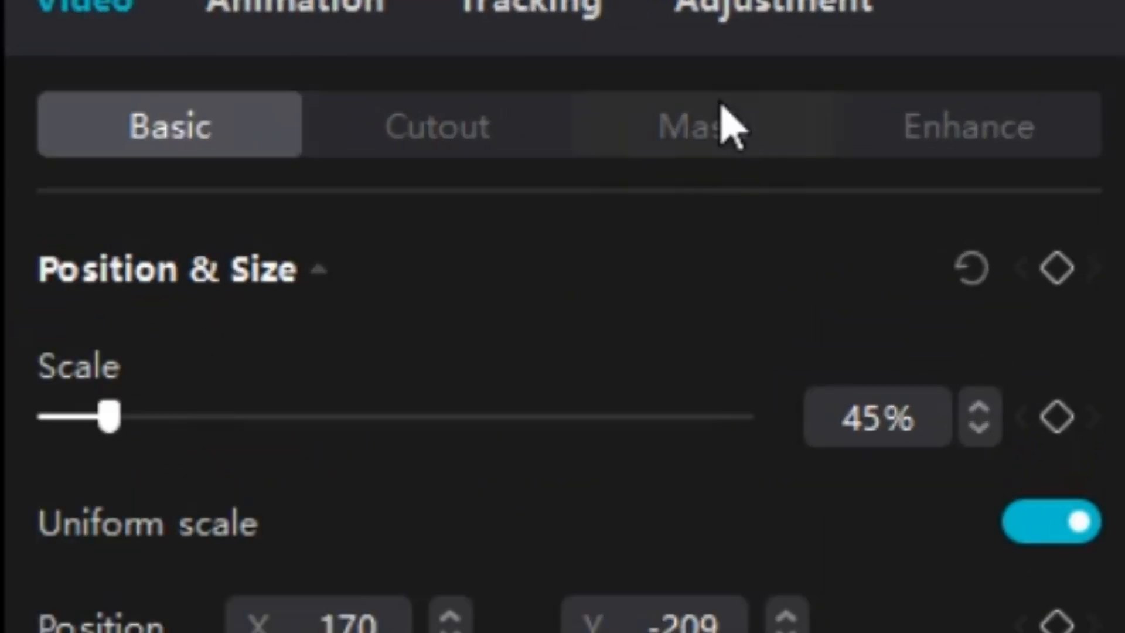
Step: Apply a Horizontal mask to the red line, rotate it to 270° at about X -371, Y -10, and add a mask keyframe at 00:00:10:12
click(1021, 42)
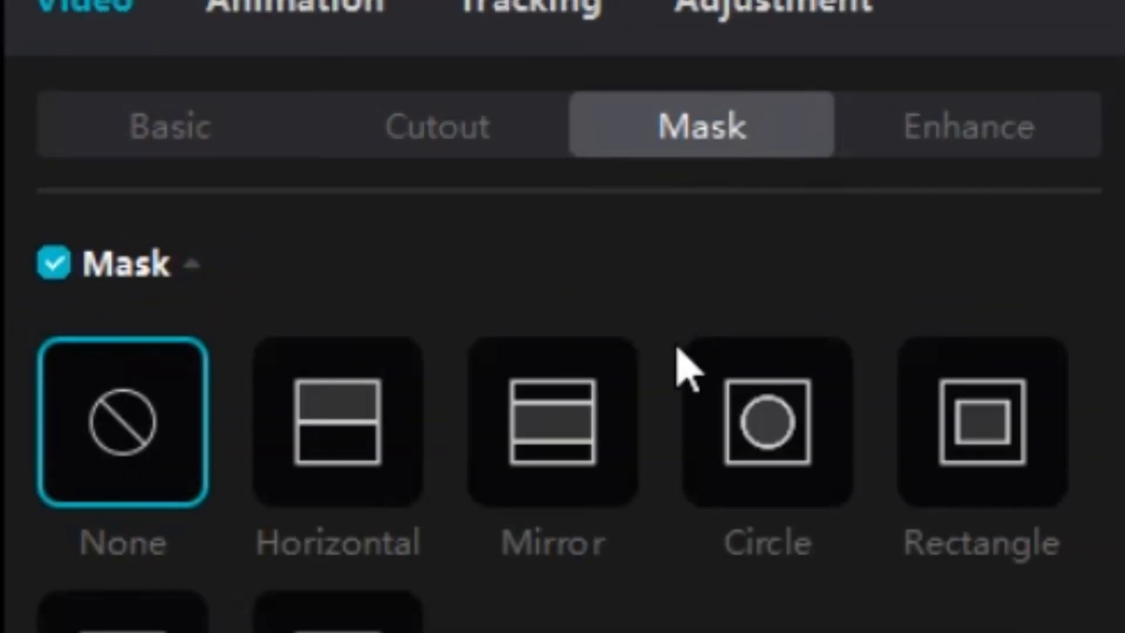
click(352, 433)
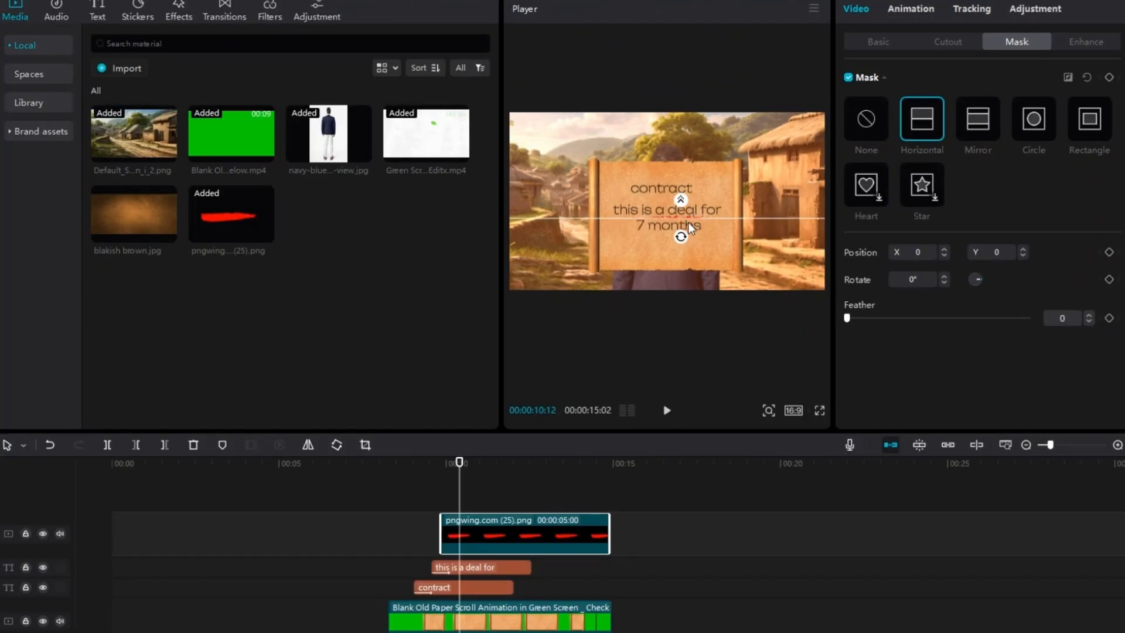
drag(681, 238, 626, 226)
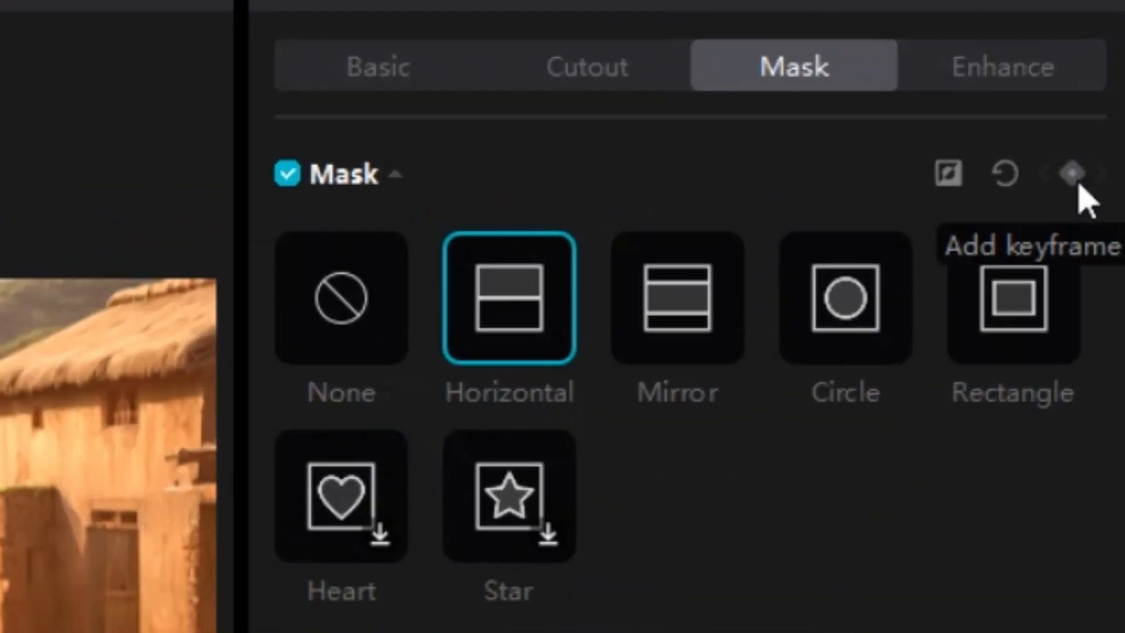
click(1108, 77)
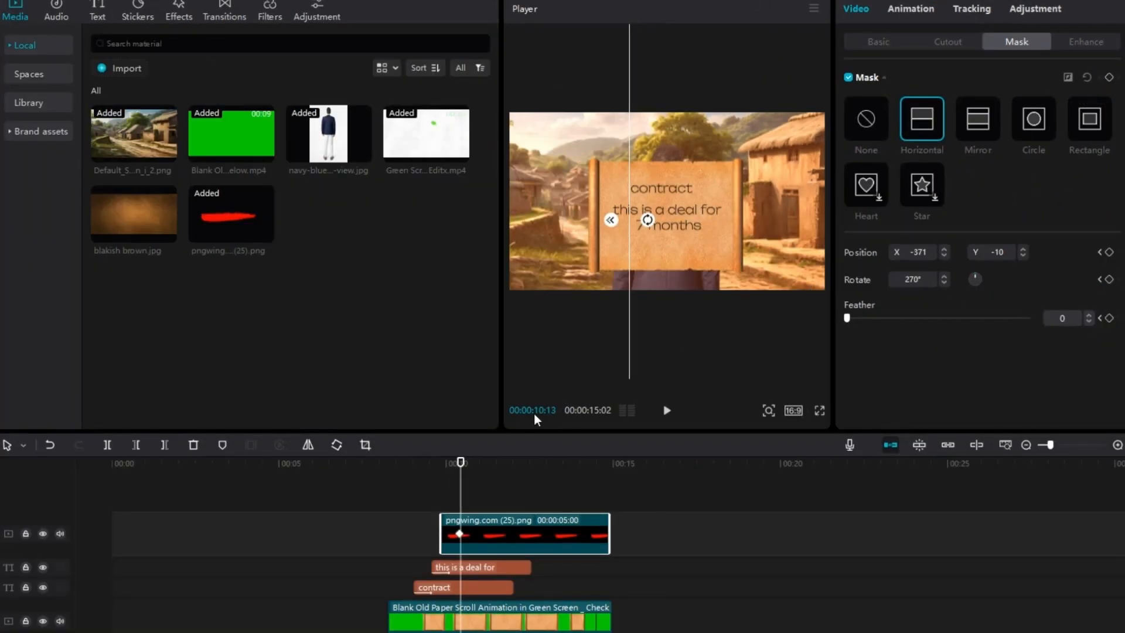
Step: At 00:00:10:27, move the mask to about X 175, Y -62 to keyframe the red line's full reveal
drag(462, 488, 479, 496)
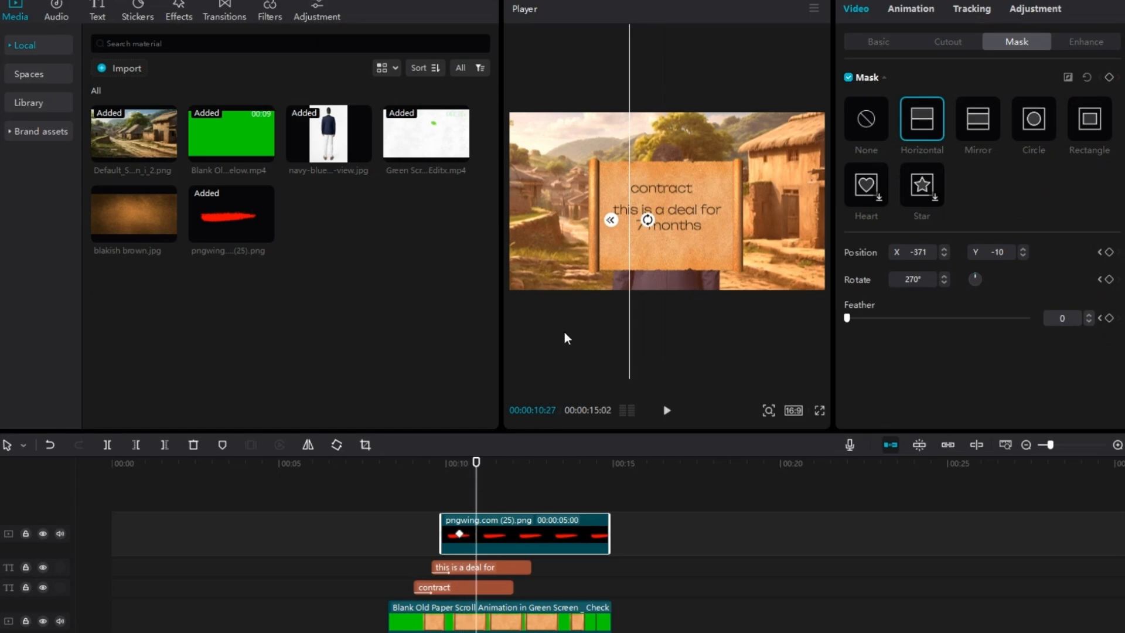
drag(628, 251, 704, 258)
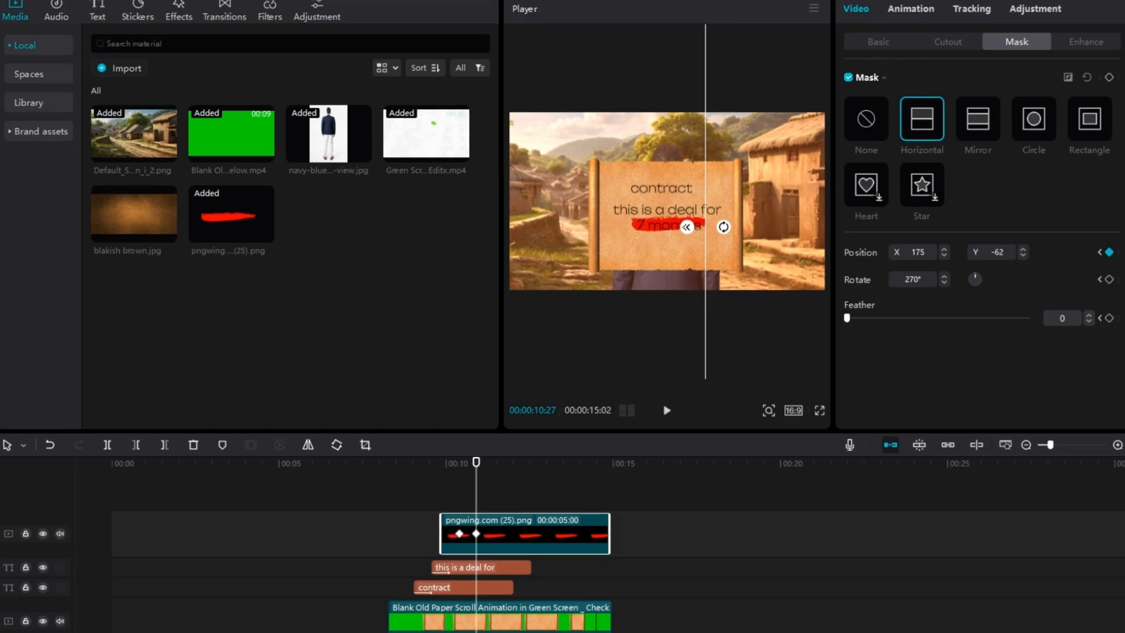
drag(475, 462, 483, 462)
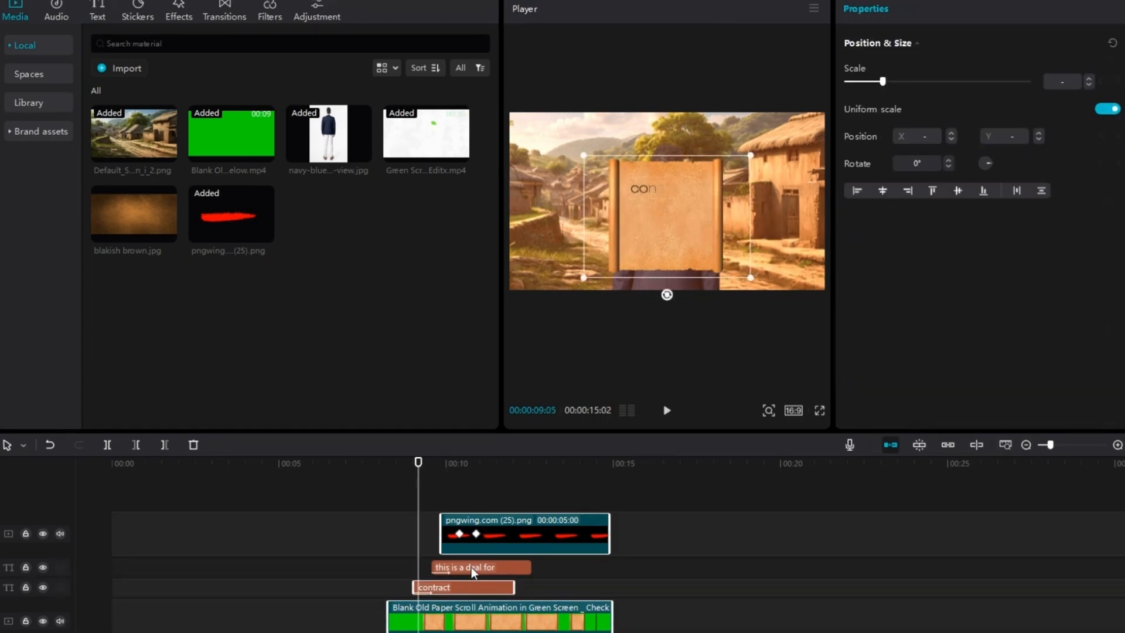
Step: Combine the paper scroll, text and red line clips into a compound clip and play it back
right_click(500, 531)
click(567, 557)
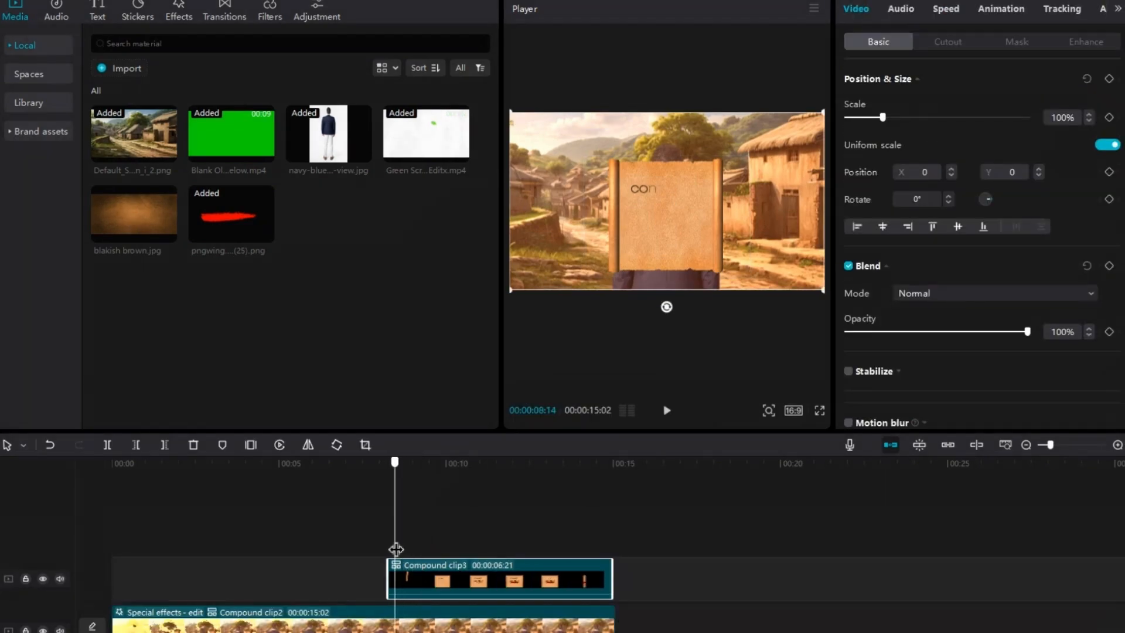
key(space)
key(space)
Step: Apply the Shake effect from the Nightclub video effects to the compound scroll clip
click(177, 12)
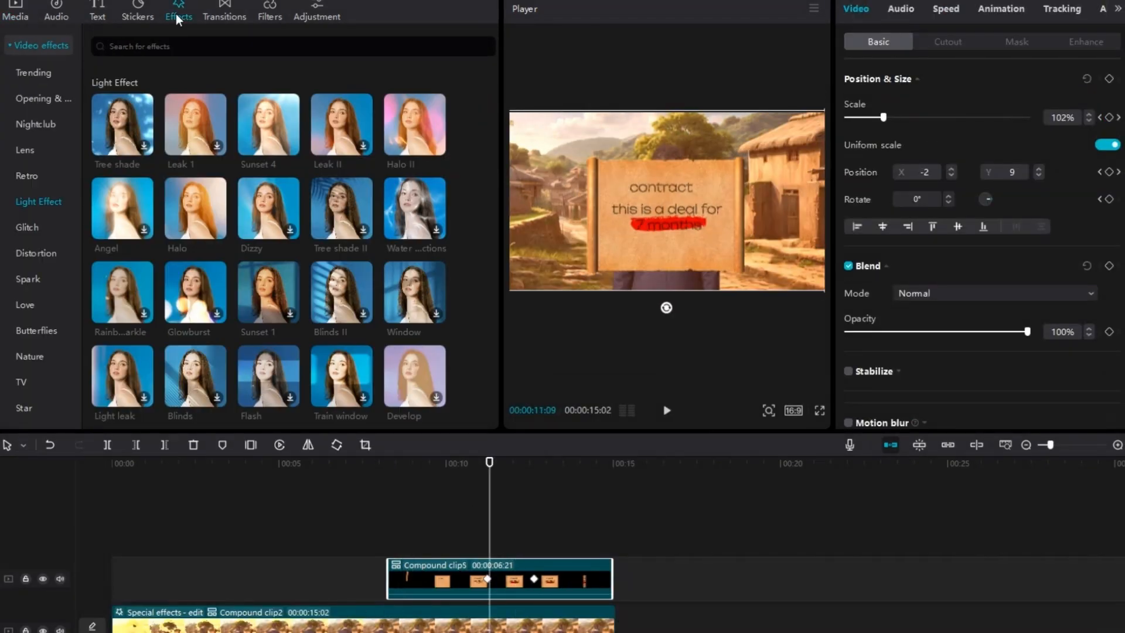
click(41, 121)
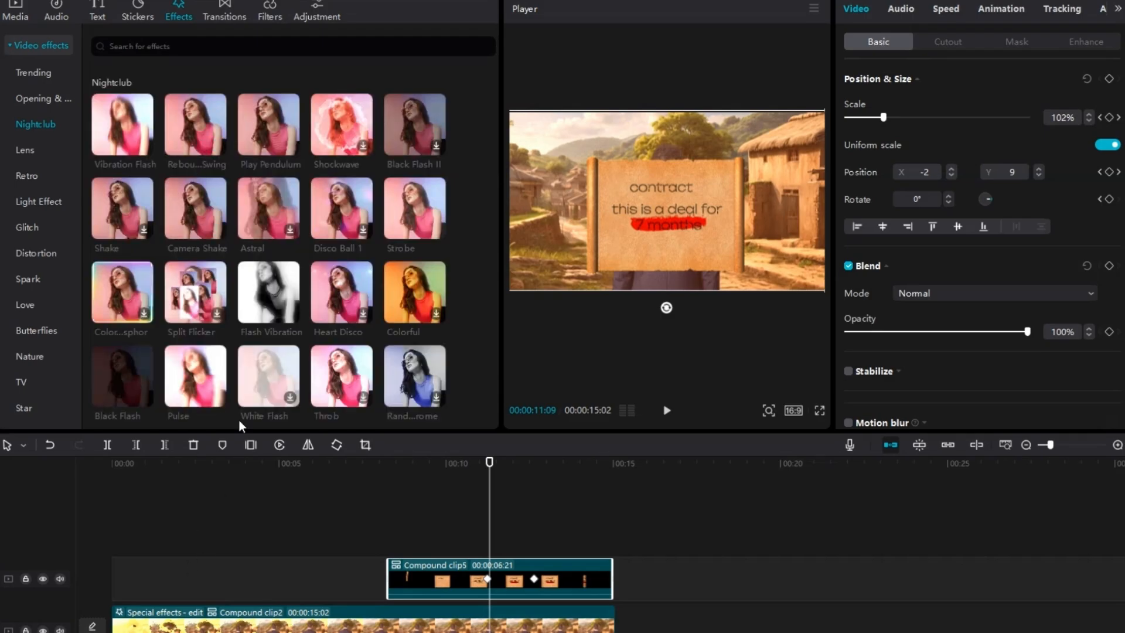
drag(121, 201, 521, 585)
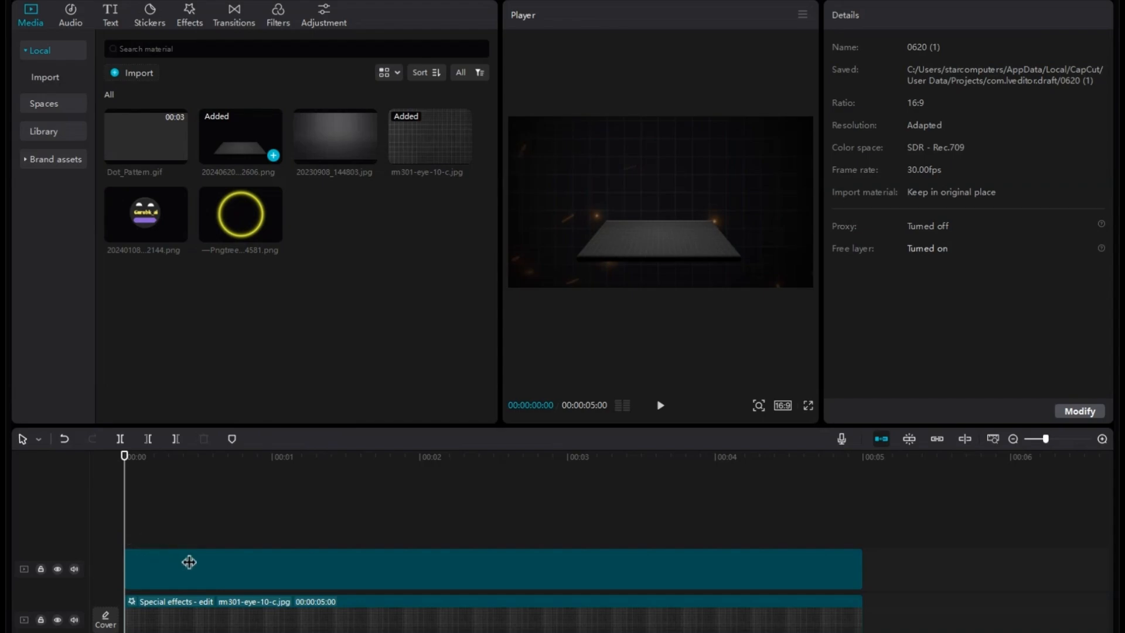
Step: Enlarge the grey platform image to about 198% and position it across the lower frame at about X 48, Y 272
click(189, 562)
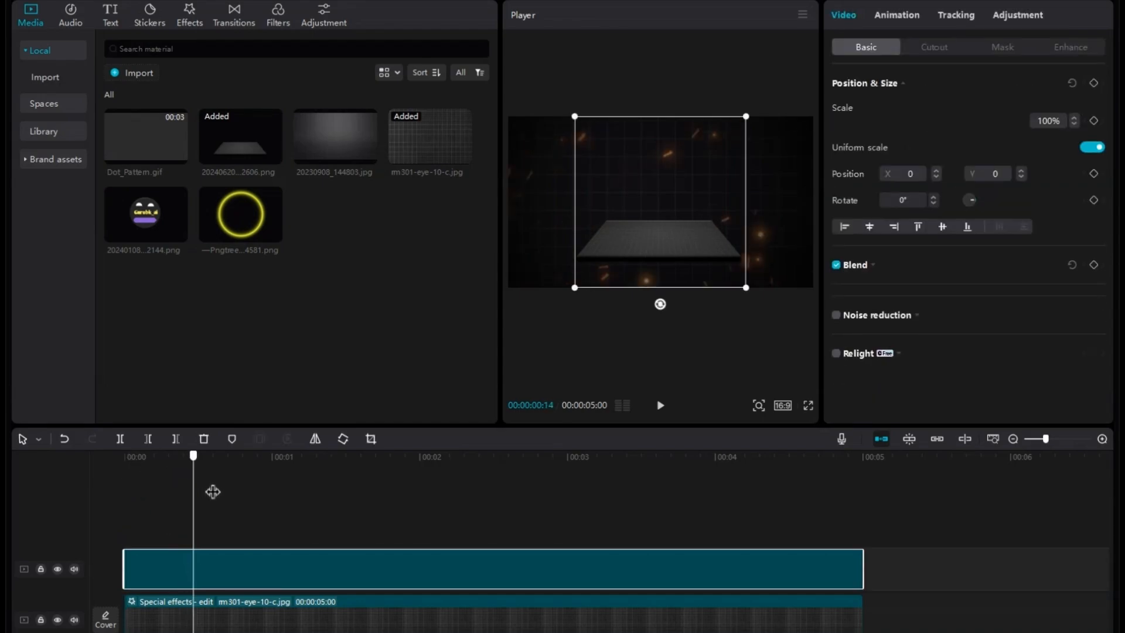
click(754, 287)
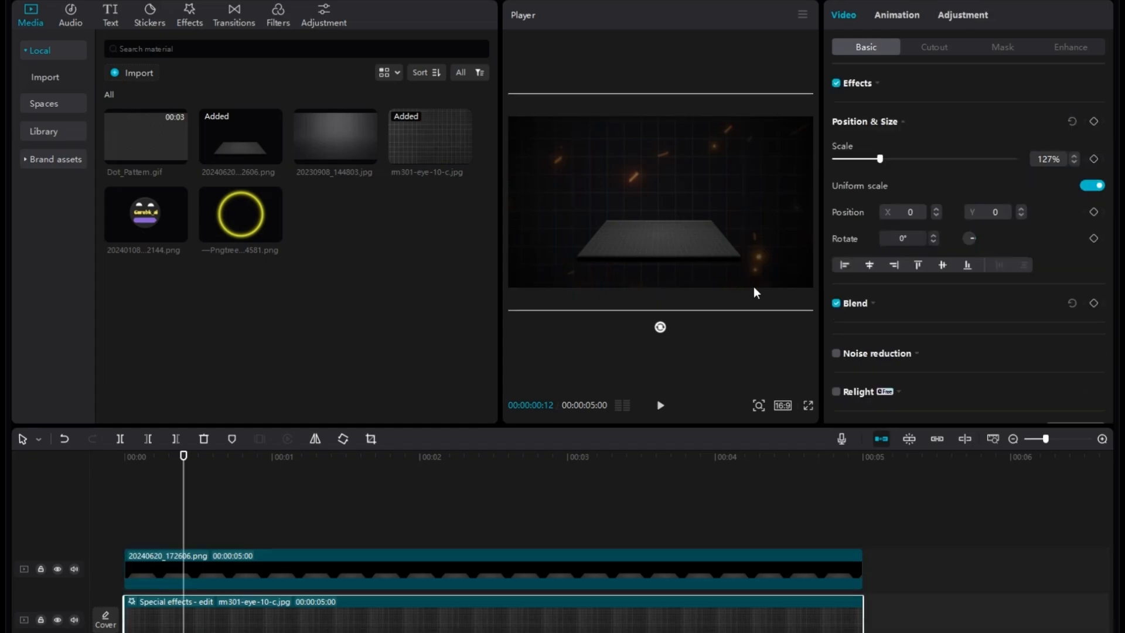
drag(700, 251, 648, 234)
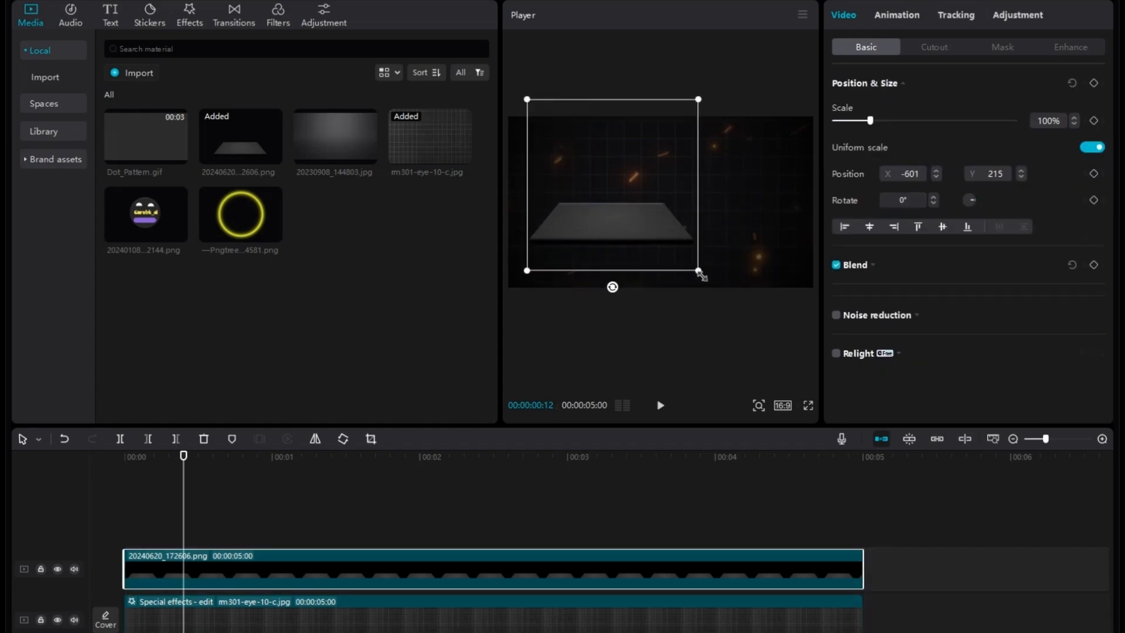
drag(699, 272, 753, 326)
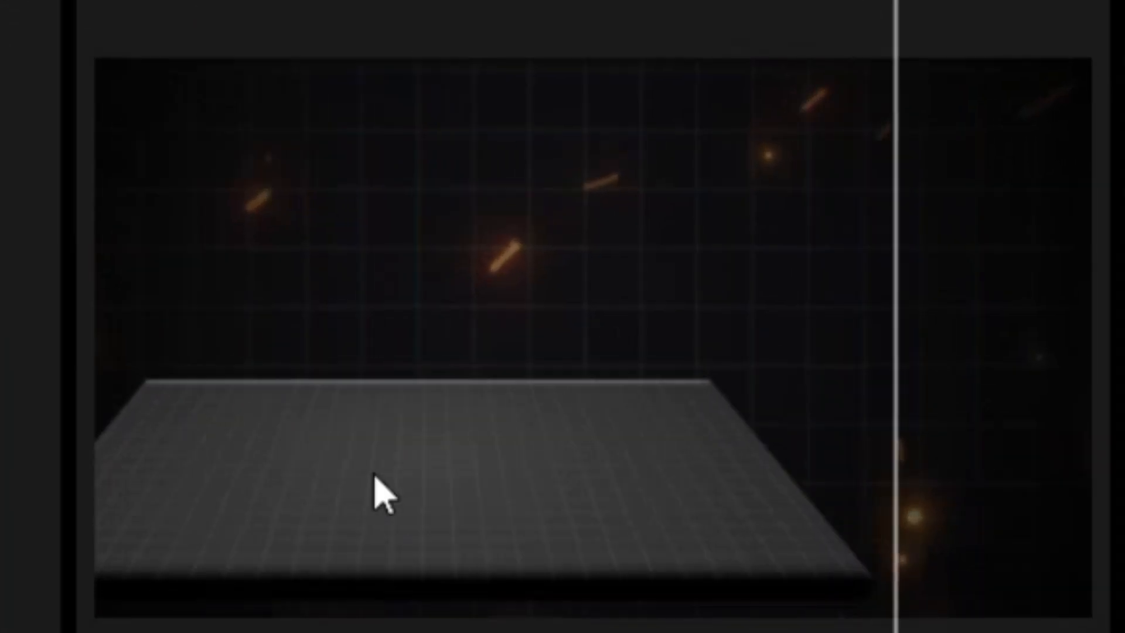
drag(384, 495, 536, 537)
drag(642, 262, 642, 263)
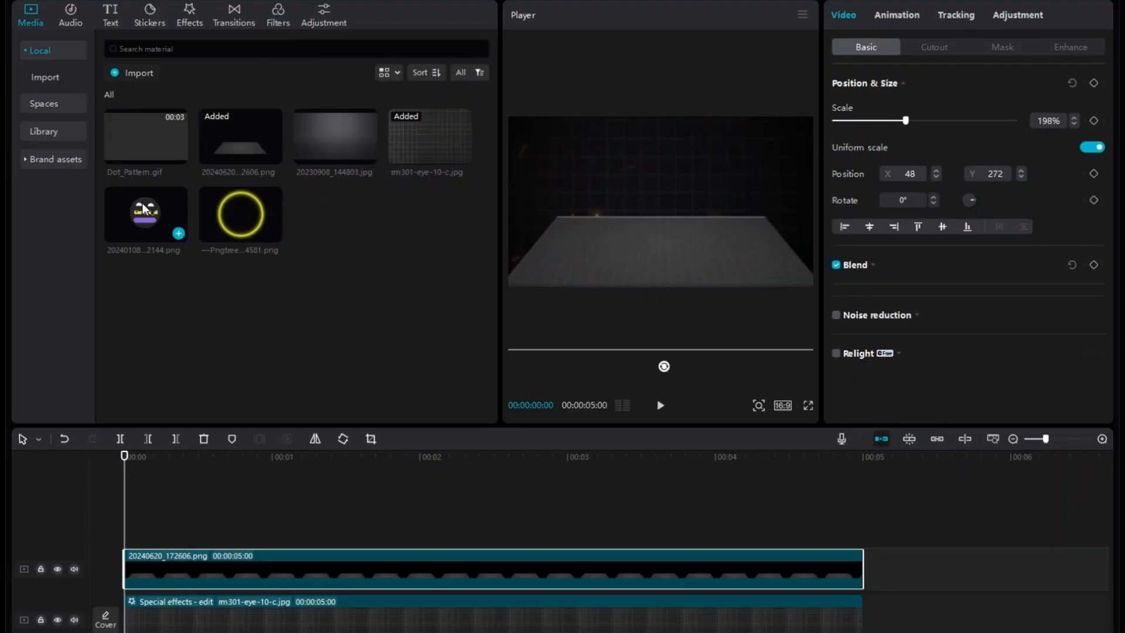
Step: Add the yellow neon circle image above the platform and the round face logo on the track above it, both starting at 00:00:00:00
drag(143, 208, 164, 291)
drag(252, 210, 97, 480)
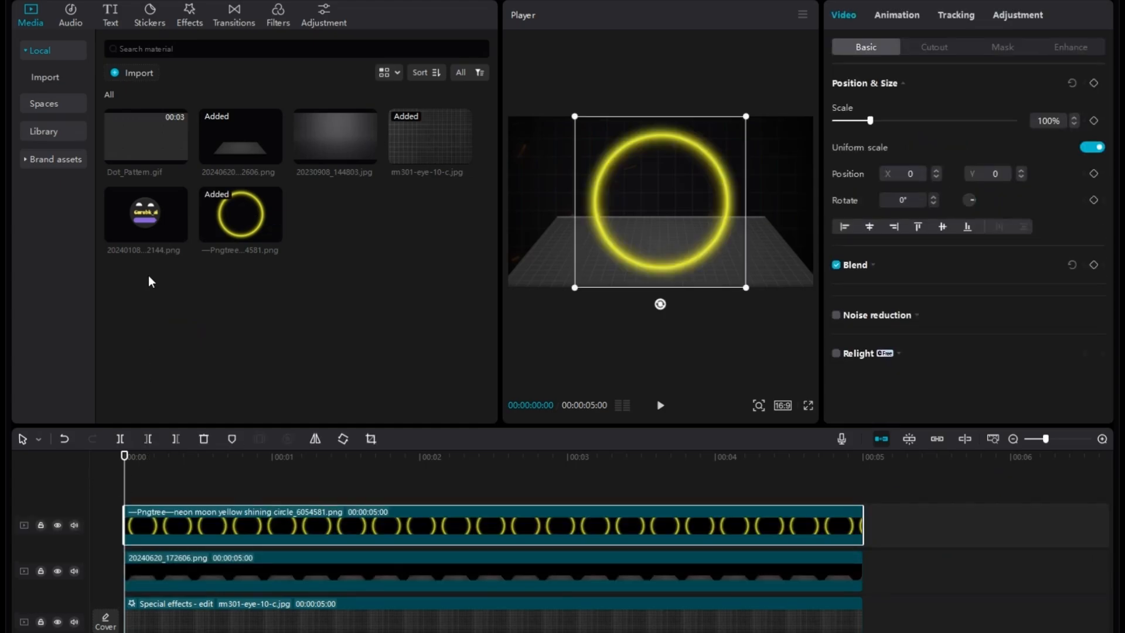
drag(149, 212, 135, 479)
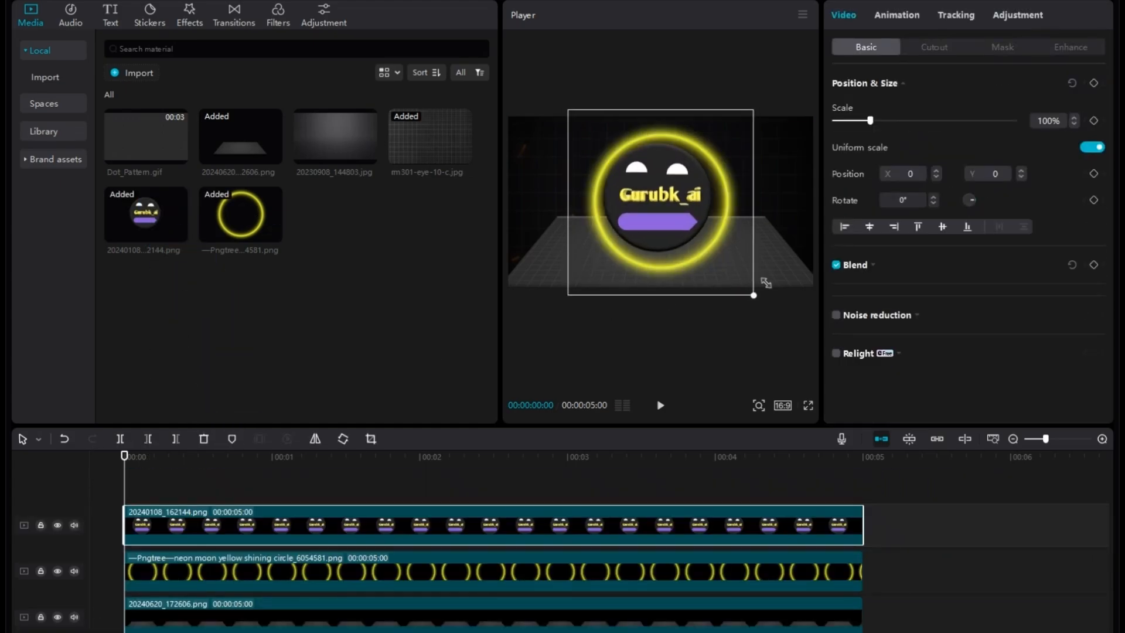
Step: Shrink the logo and neon circle and place them together, with the circle at 42% width, 40% height, X -1026, Y -105
drag(747, 288, 647, 201)
click(1075, 117)
click(1074, 117)
click(1074, 117)
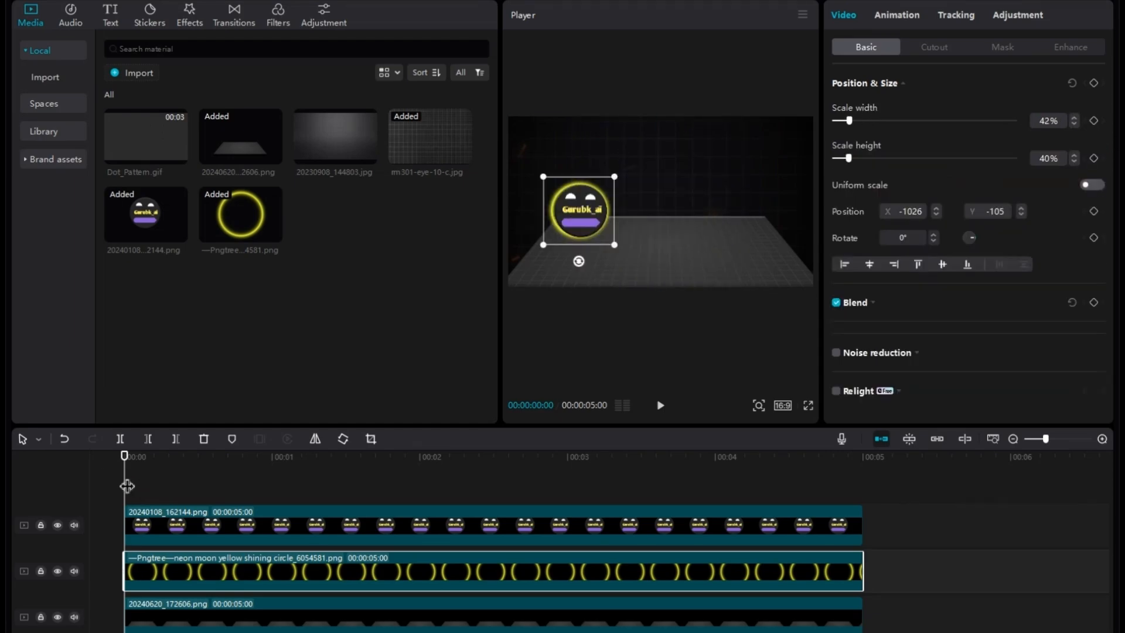
drag(126, 486, 161, 500)
click(105, 495)
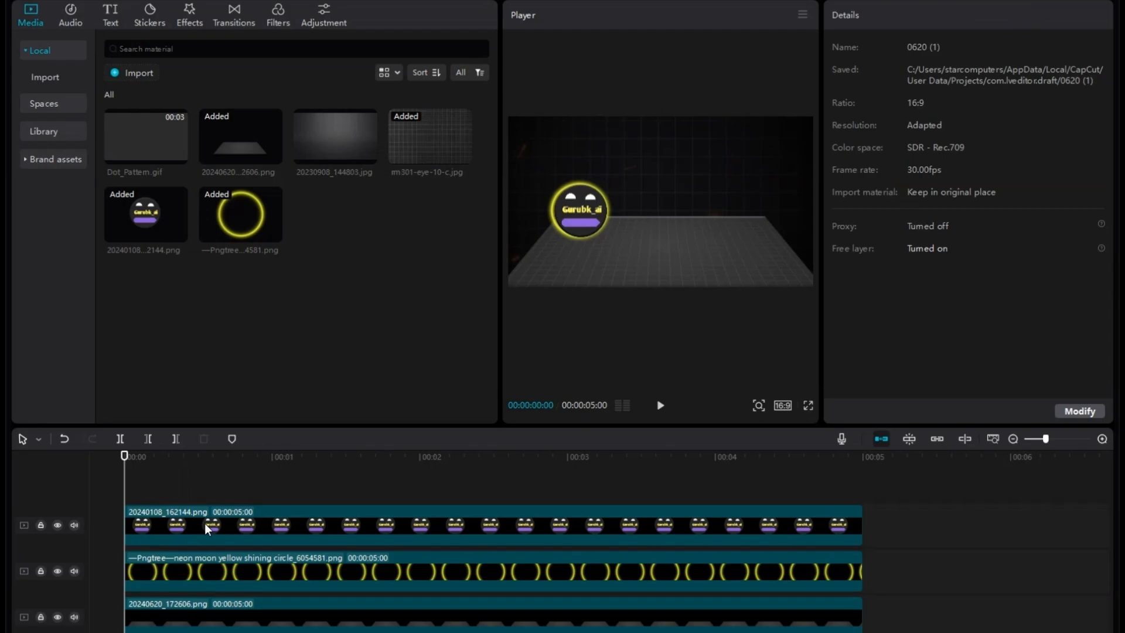
Step: Combine the logo and neon circle clips into a compound clip
click(221, 516)
ctrl+click(243, 571)
right_click(243, 570)
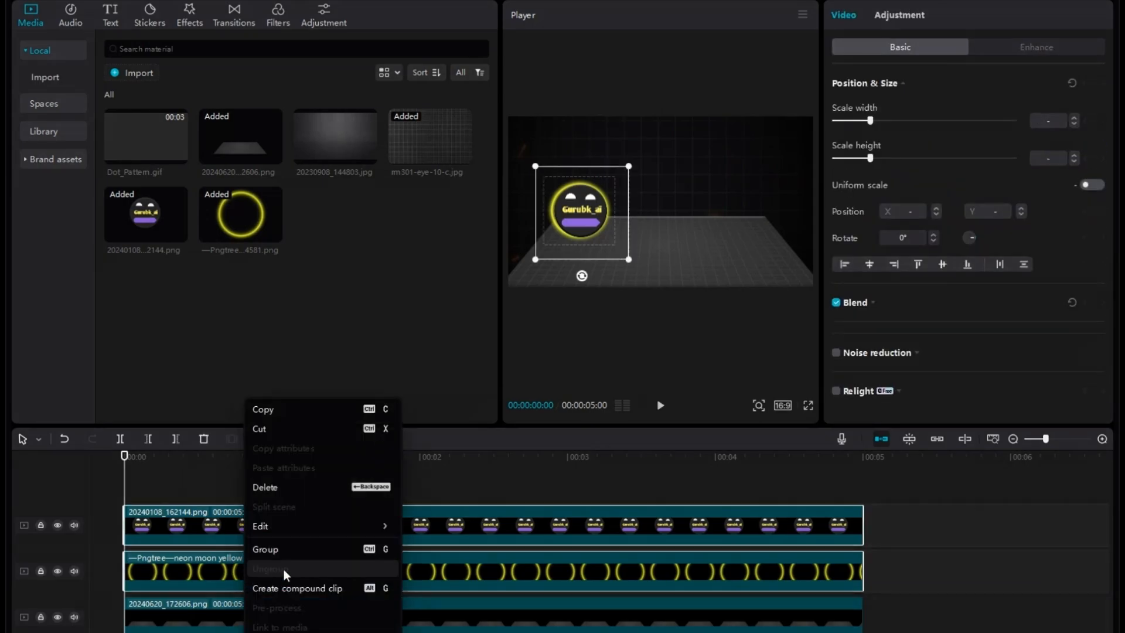
click(287, 587)
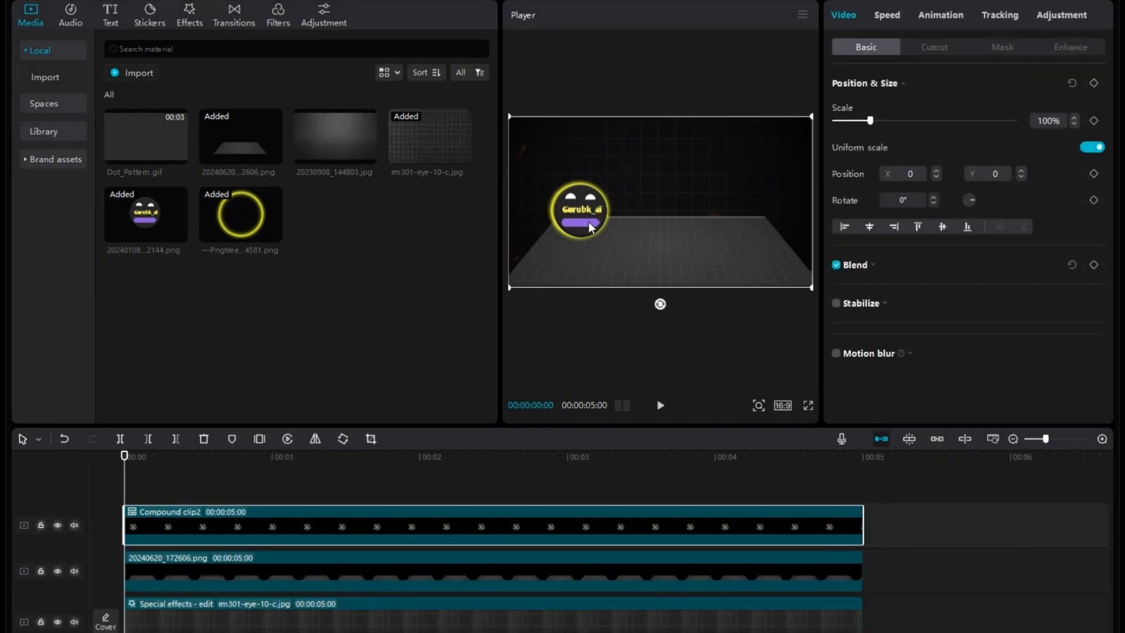
Step: Try moving and resizing the compound logo over the platform, and revert it to separate logo and circle clips
drag(562, 225, 530, 225)
drag(779, 287, 693, 239)
drag(615, 206, 678, 224)
drag(755, 257, 769, 292)
drag(624, 201, 661, 188)
drag(603, 139, 624, 157)
drag(717, 209, 697, 211)
right_click(283, 526)
click(336, 545)
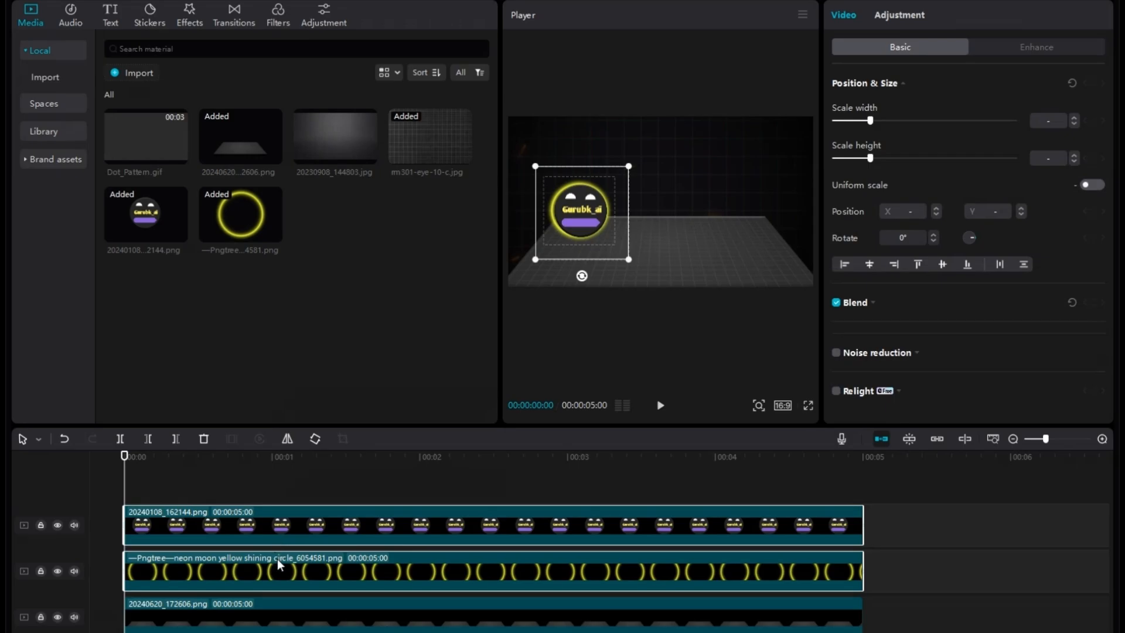
Step: Apply a Horizontal mask to the neon circle, rotate it to 270°, and add a mask keyframe at 00:00:00:00
click(276, 558)
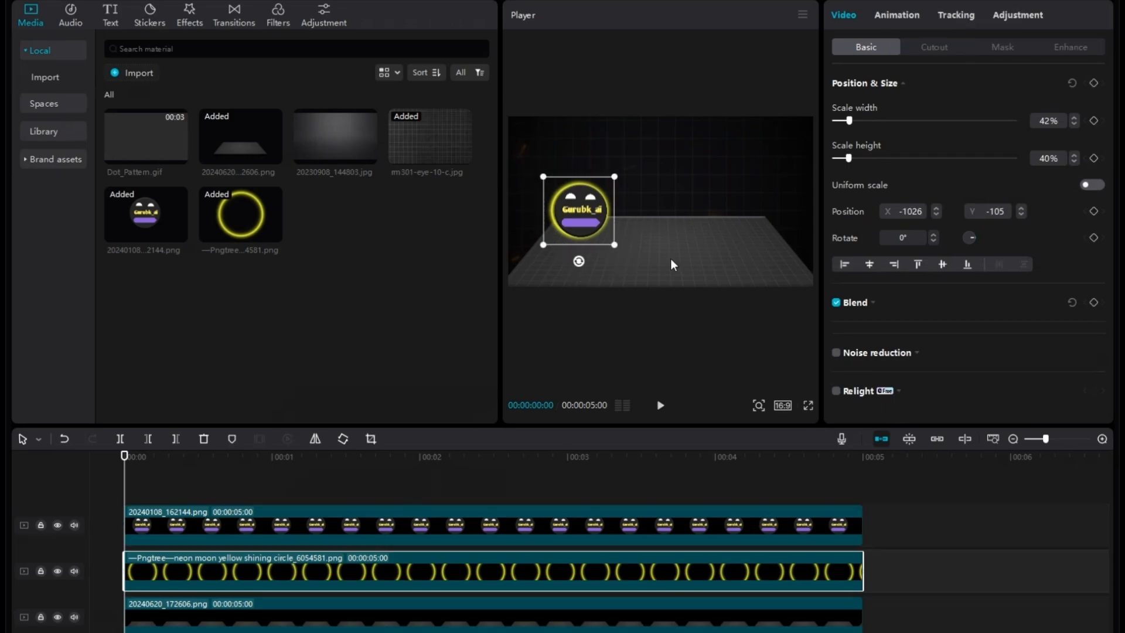
click(1002, 47)
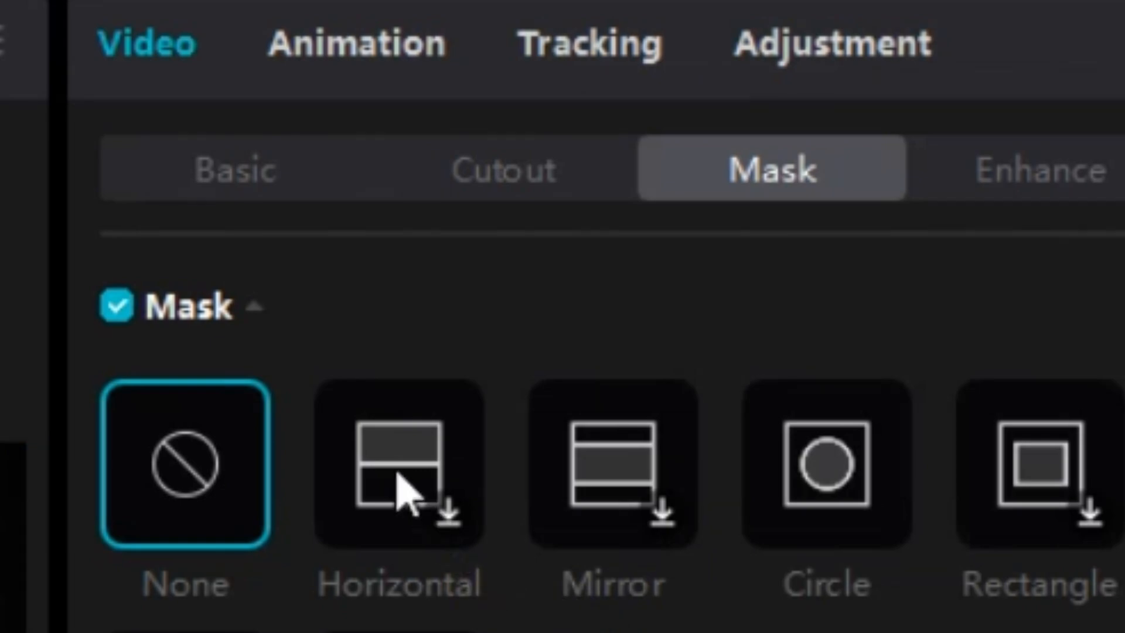
click(403, 489)
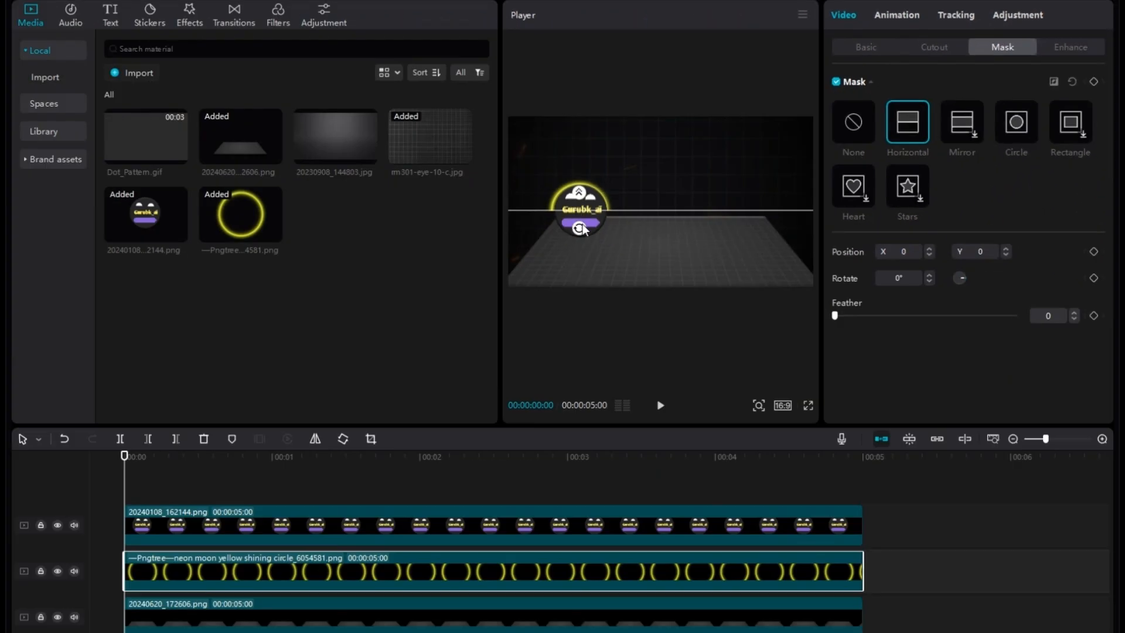
drag(582, 229, 634, 199)
click(1061, 243)
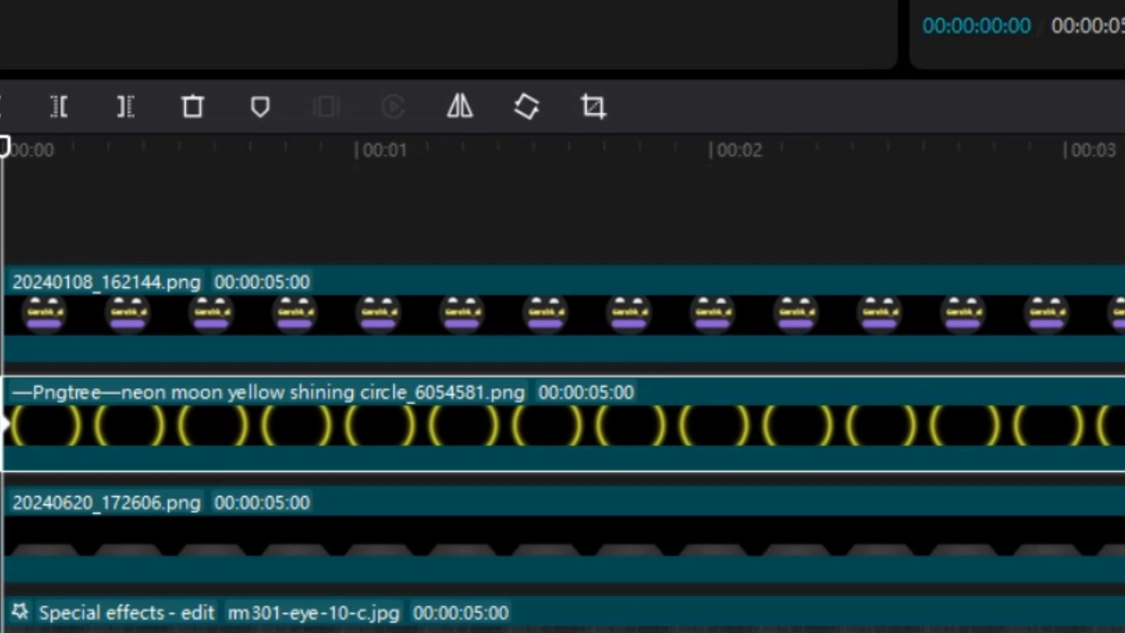
Step: At 00:00:00:07, keyframe the neon circle's mask at about X 1500, Y -235 to reveal the full circle, and preview the animation from the start
key(Right)
key(Right)
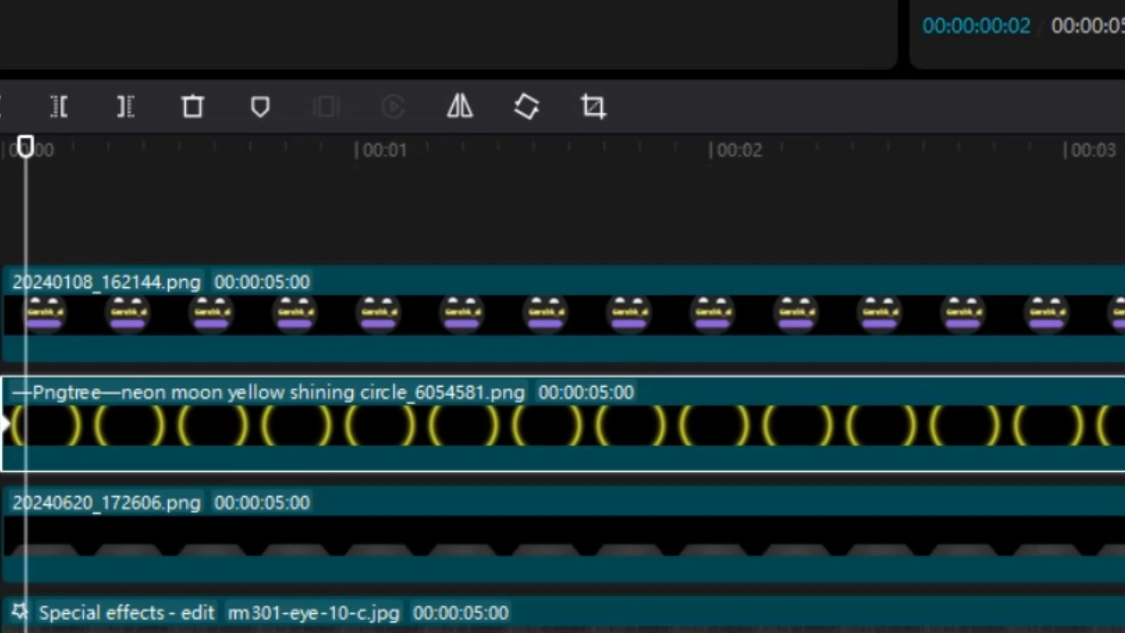
key(Right)
key(Right)
key(Right)
key(Right)
key(Right)
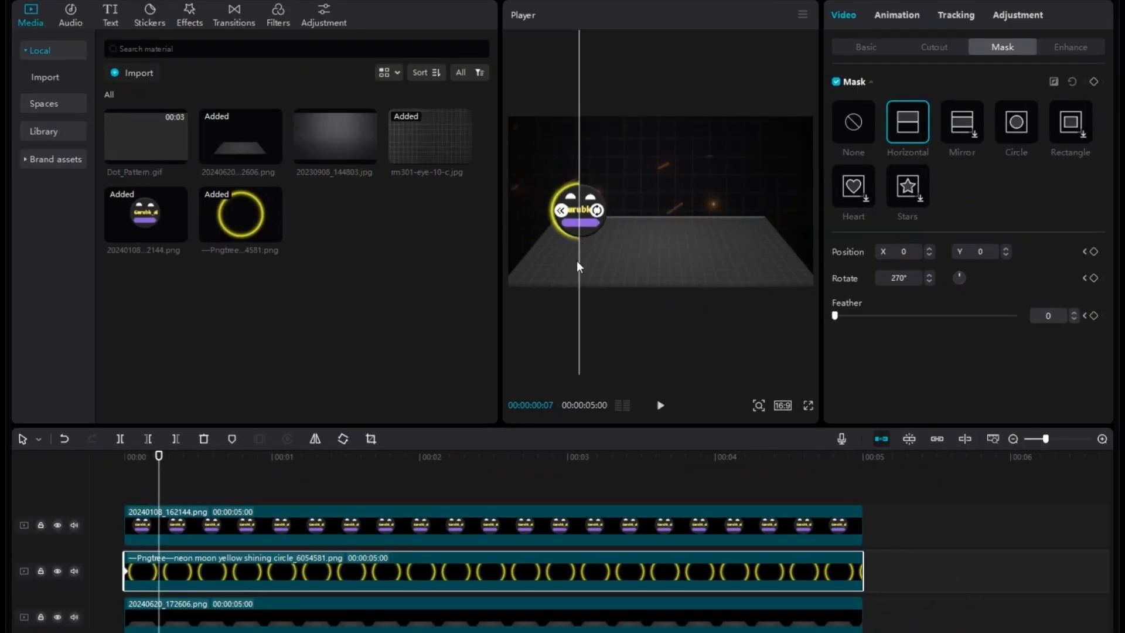
drag(576, 261, 616, 266)
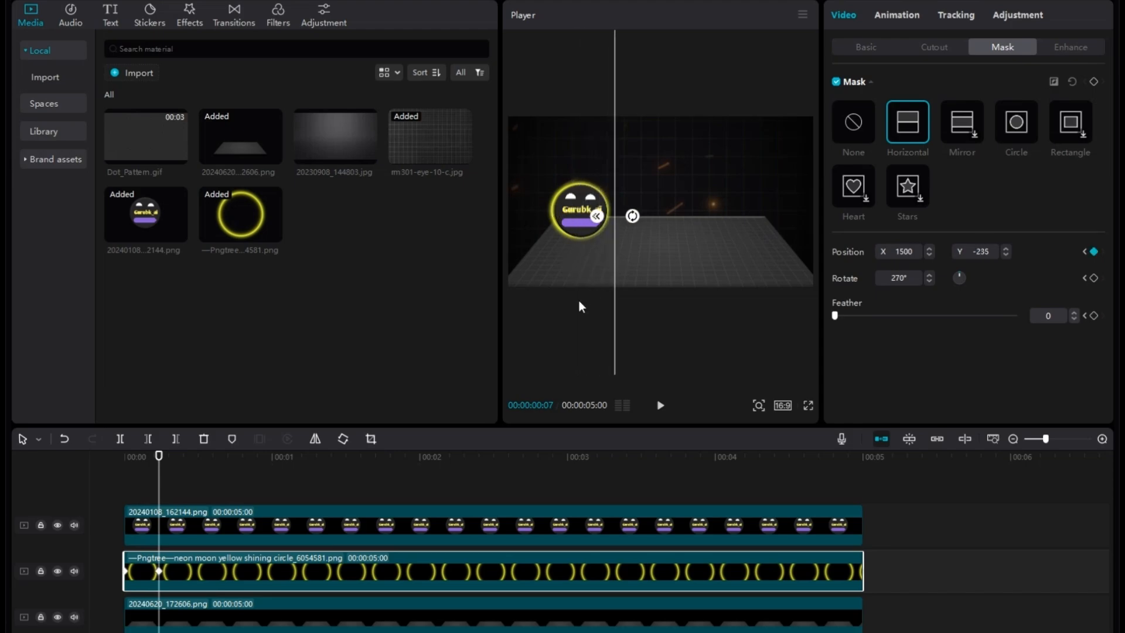
drag(162, 497, 64, 485)
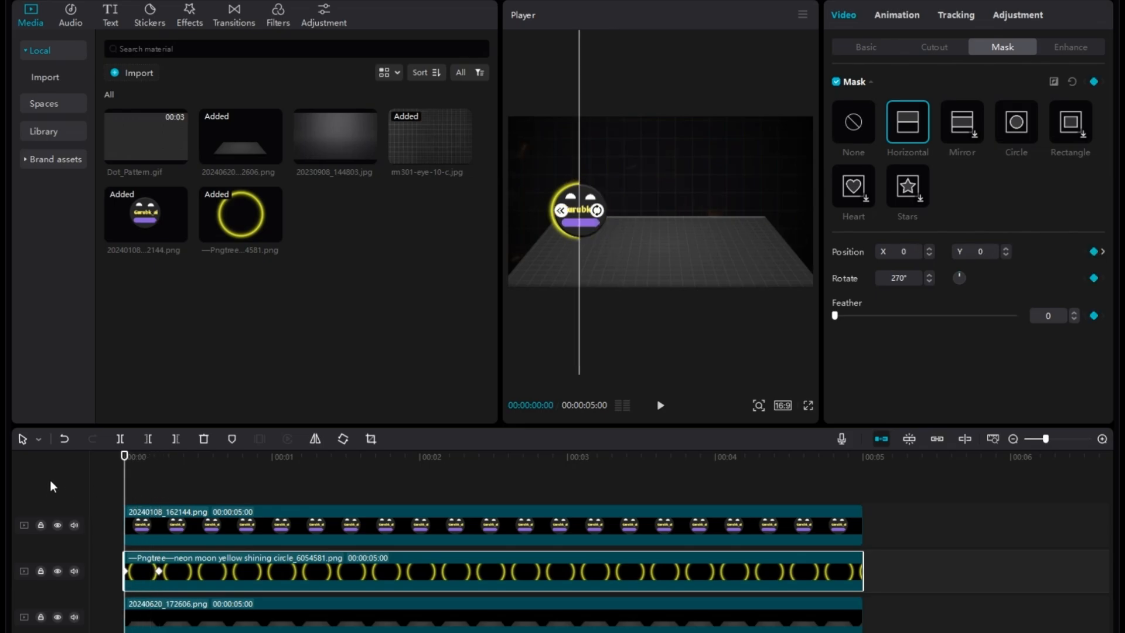
key(space)
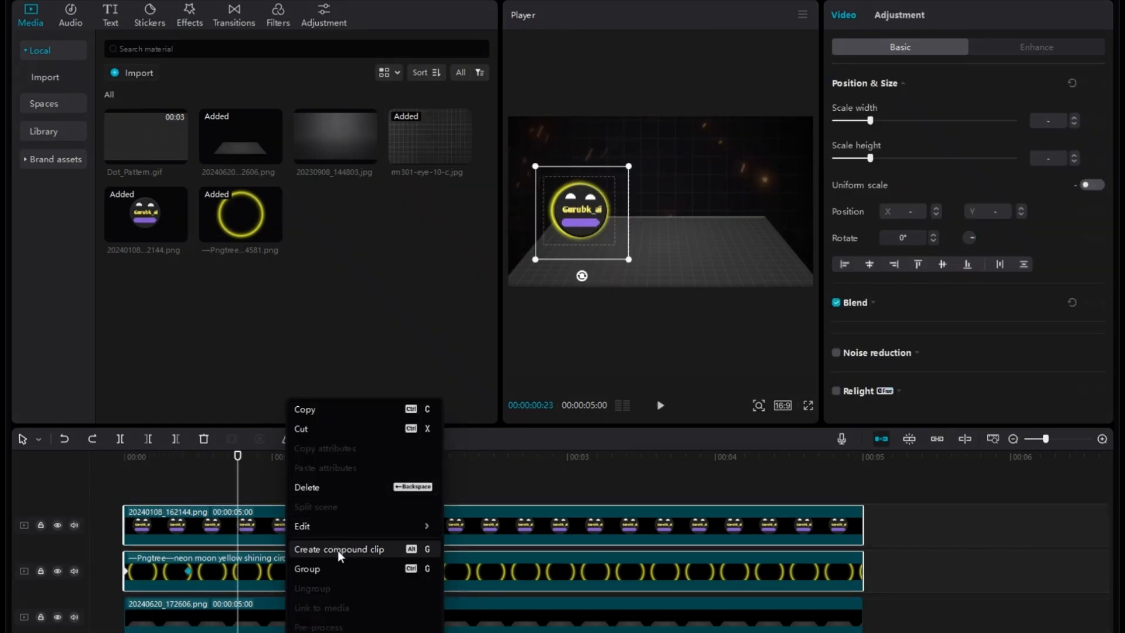
Step: Combine the logo and mask-animated neon circle into a compound clip and play it back
click(337, 551)
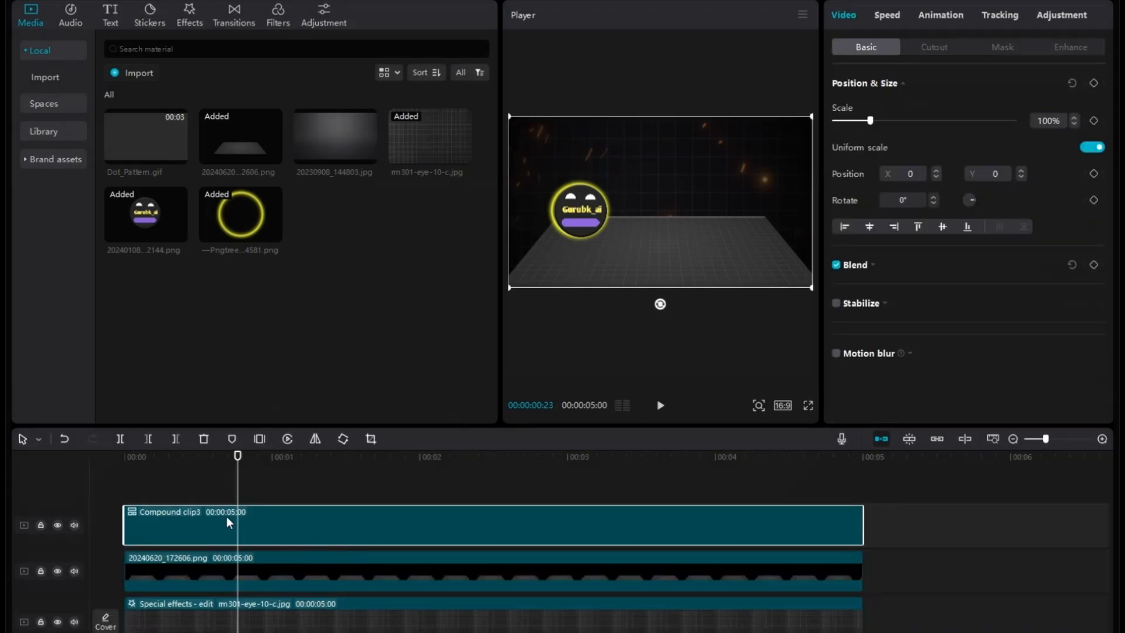
key(space)
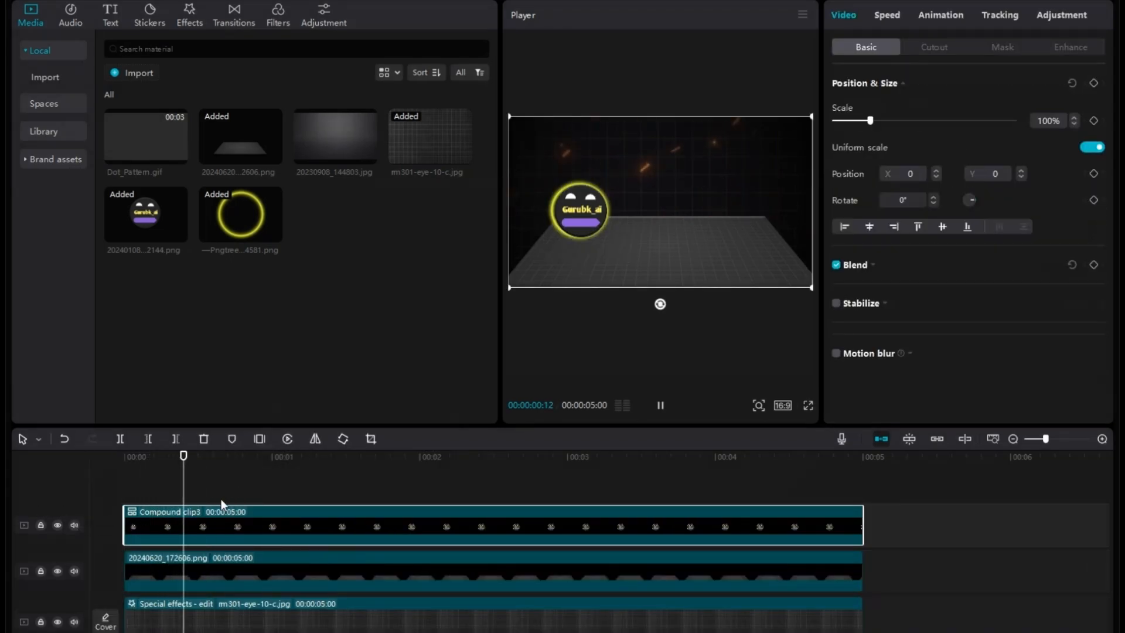
key(space)
Step: Scale the compound logo to about 74%, move it over the platform at about X 776, Y -132, and preview it from the start
drag(601, 224, 656, 223)
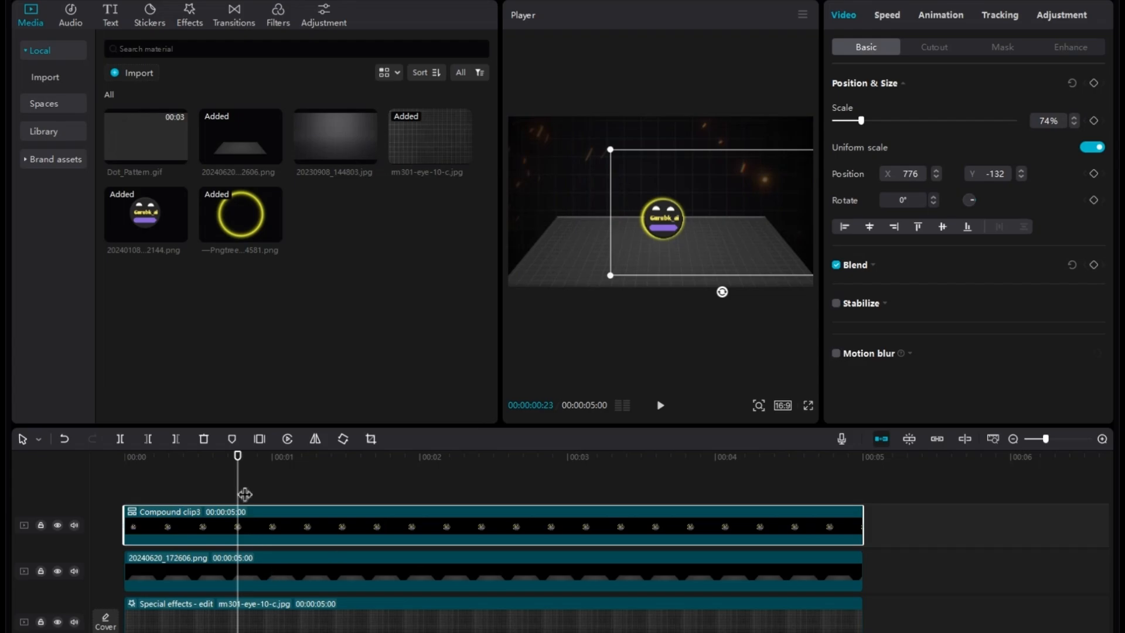
drag(243, 494, 5, 476)
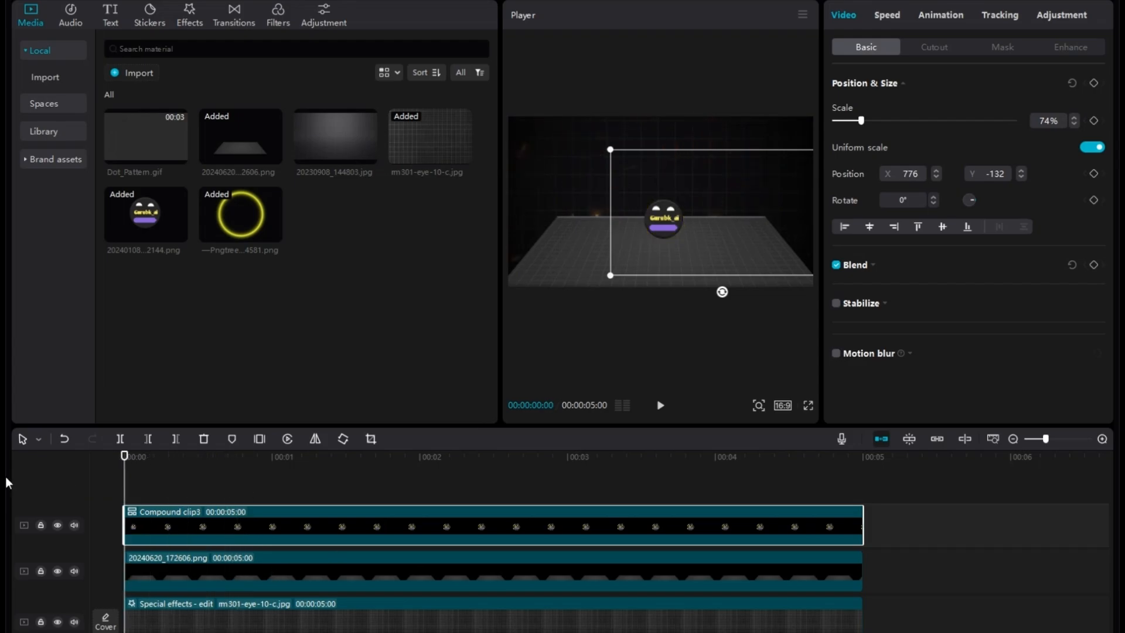
key(space)
key(space)
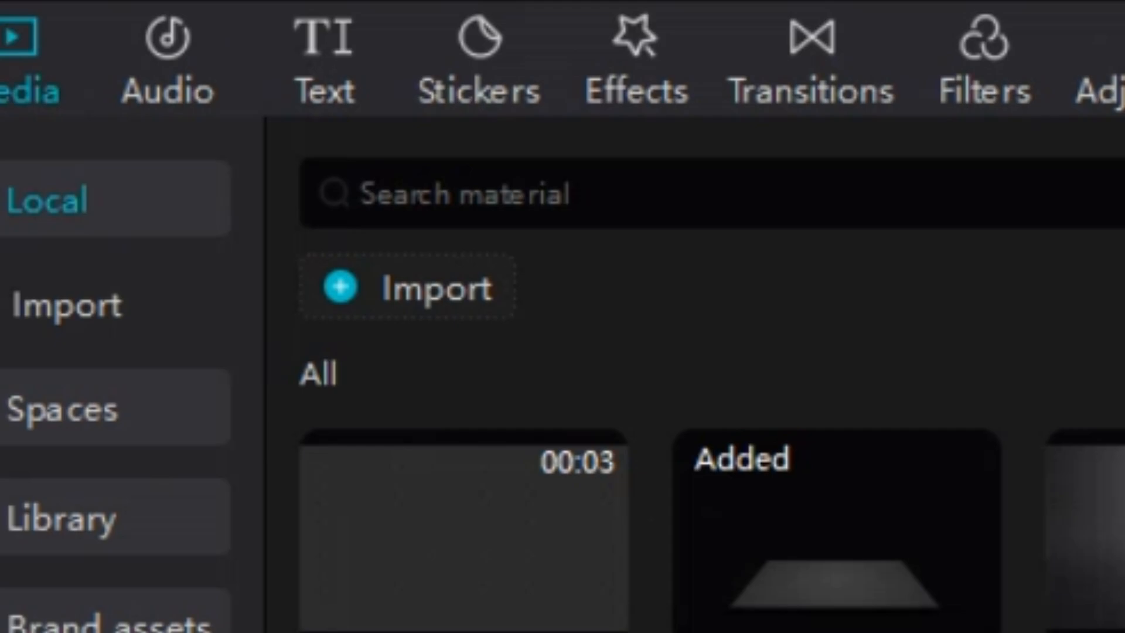
Step: Add a default text clip above the compound logo starting at about 00:00:00:19 and set its color to yellow
click(109, 16)
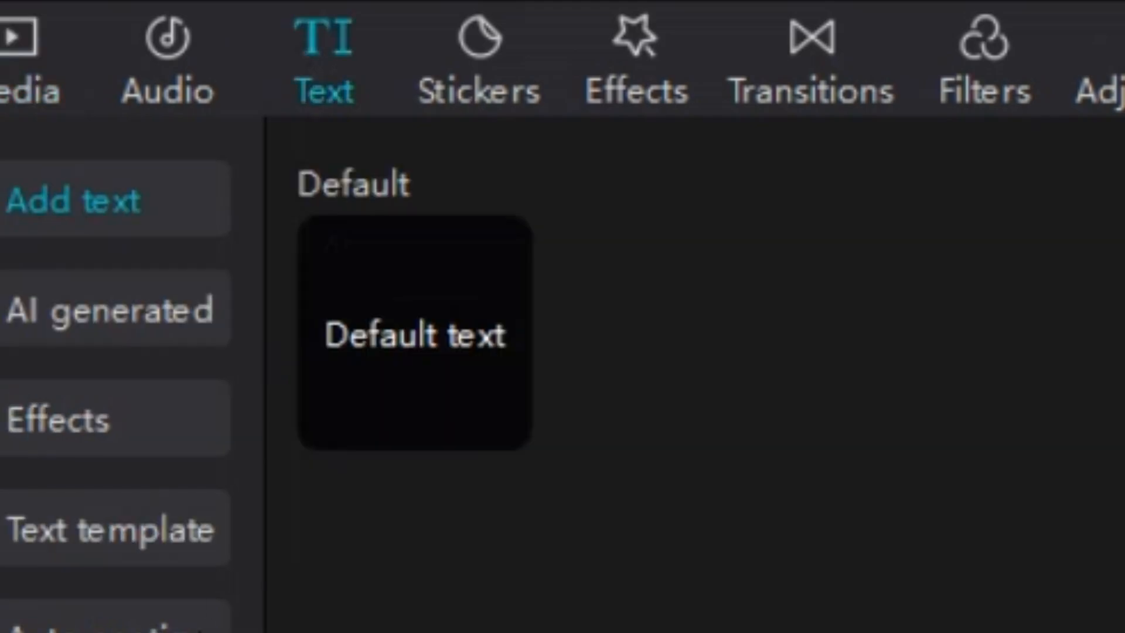
drag(128, 79, 240, 486)
drag(198, 443, 204, 448)
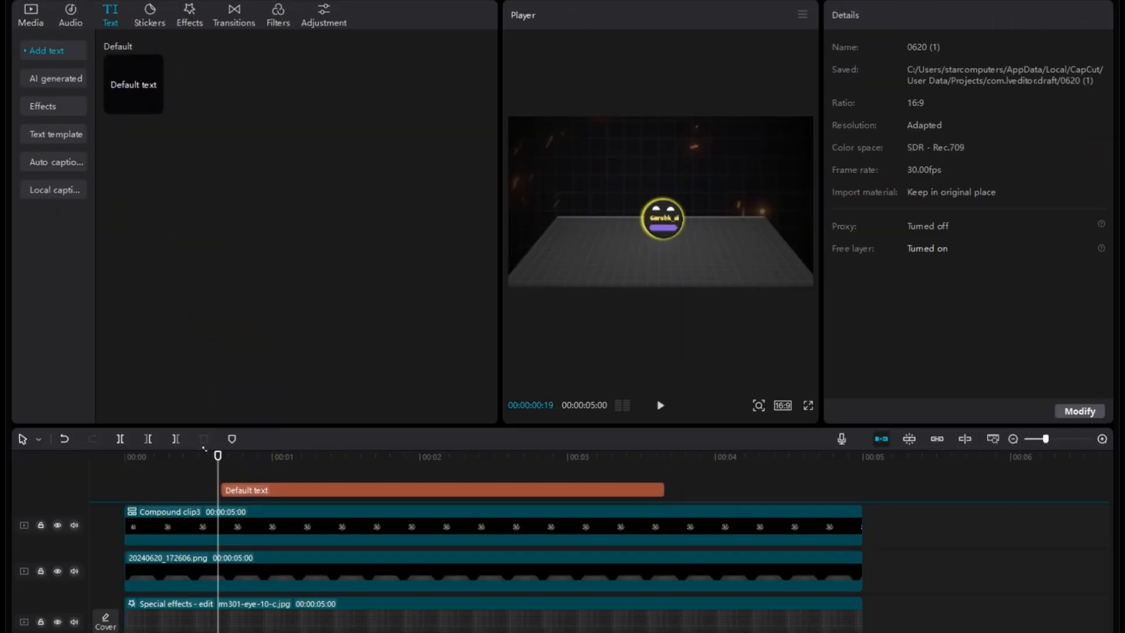
drag(226, 501, 226, 503)
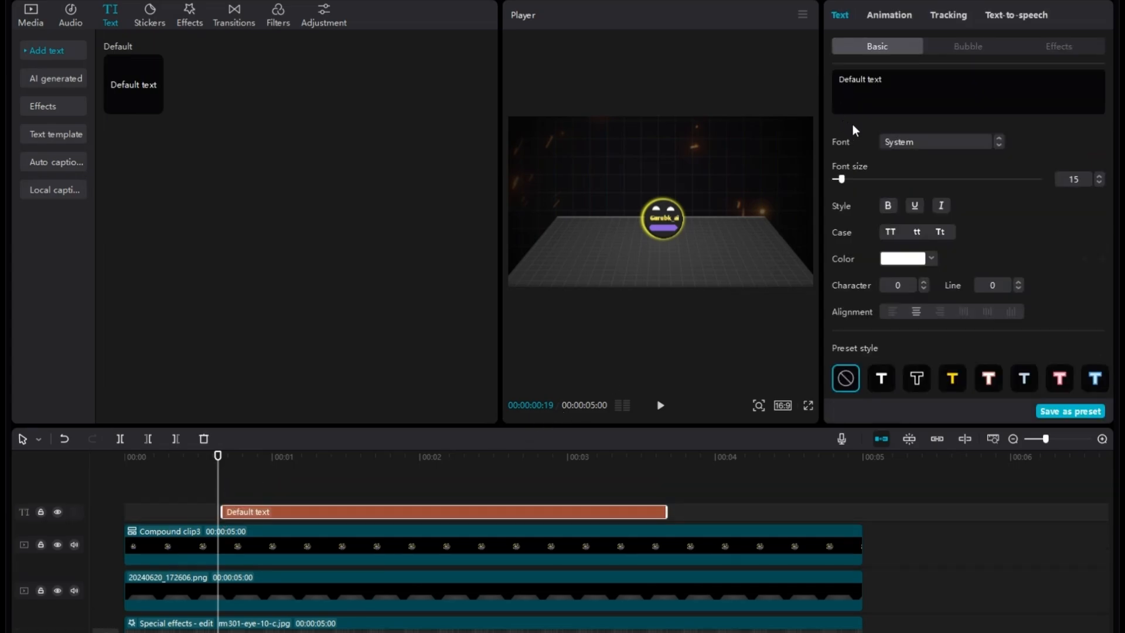
click(929, 262)
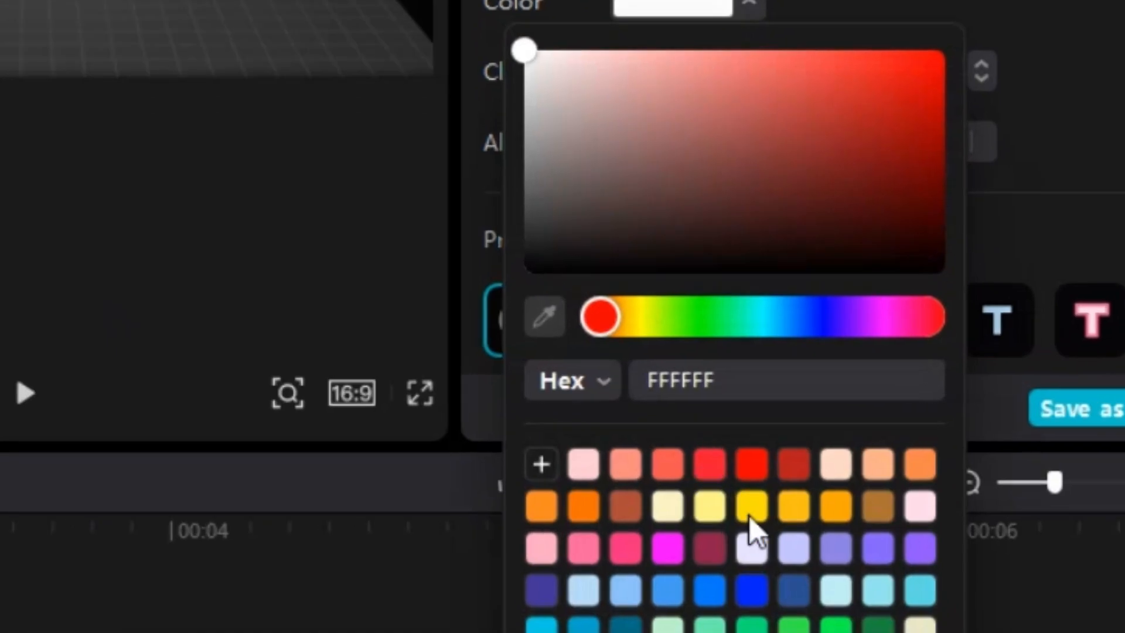
click(932, 447)
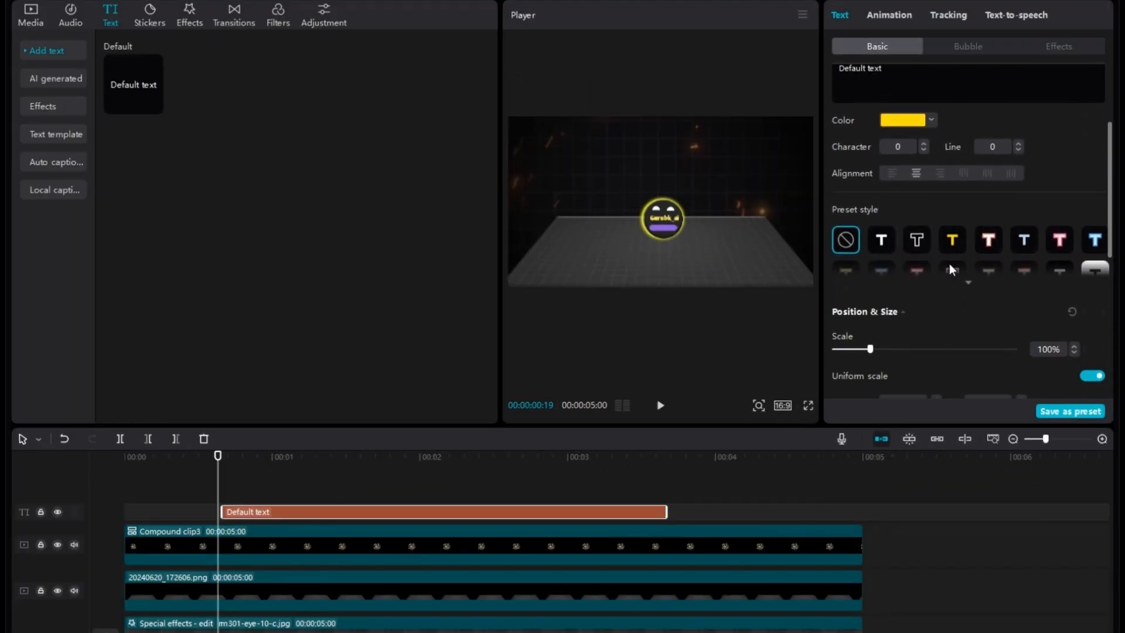
Step: Enable the glow effect on the text clip with the yellow FFDE00 color
scroll(805, 24, down, 5)
scroll(949, 262, down, 1)
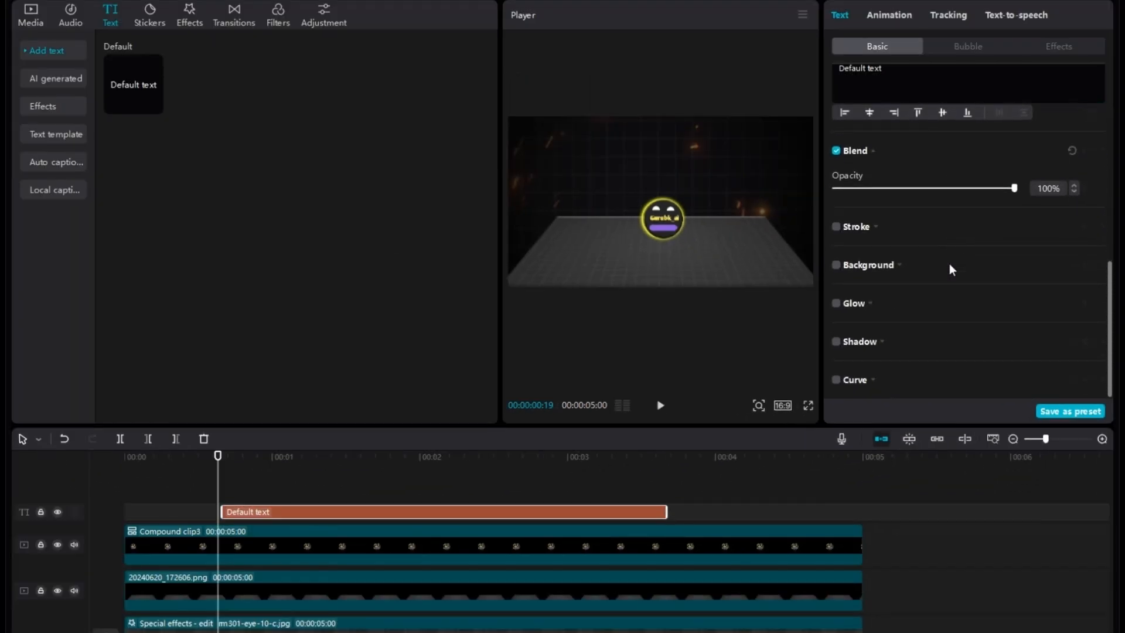
click(836, 303)
scroll(914, 363, down, 5)
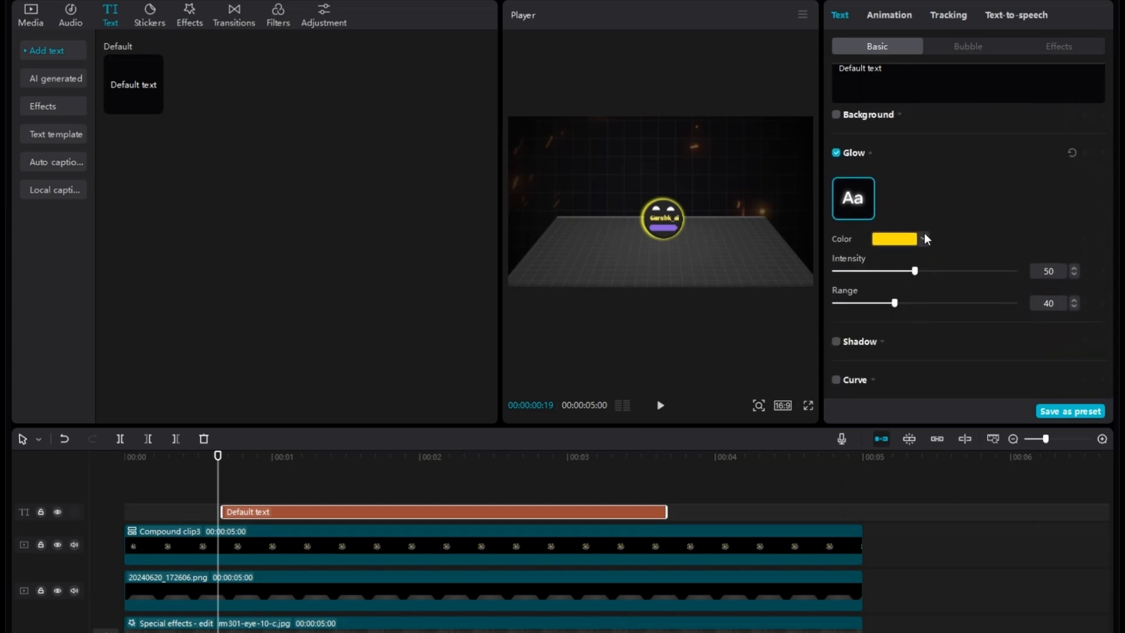
click(924, 237)
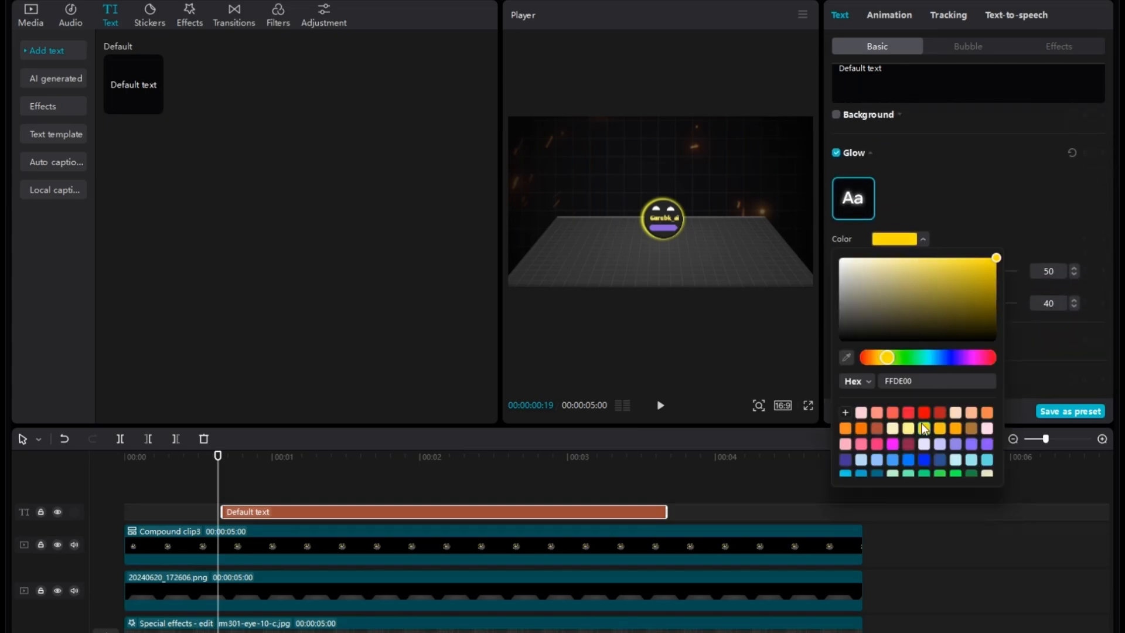
click(1009, 212)
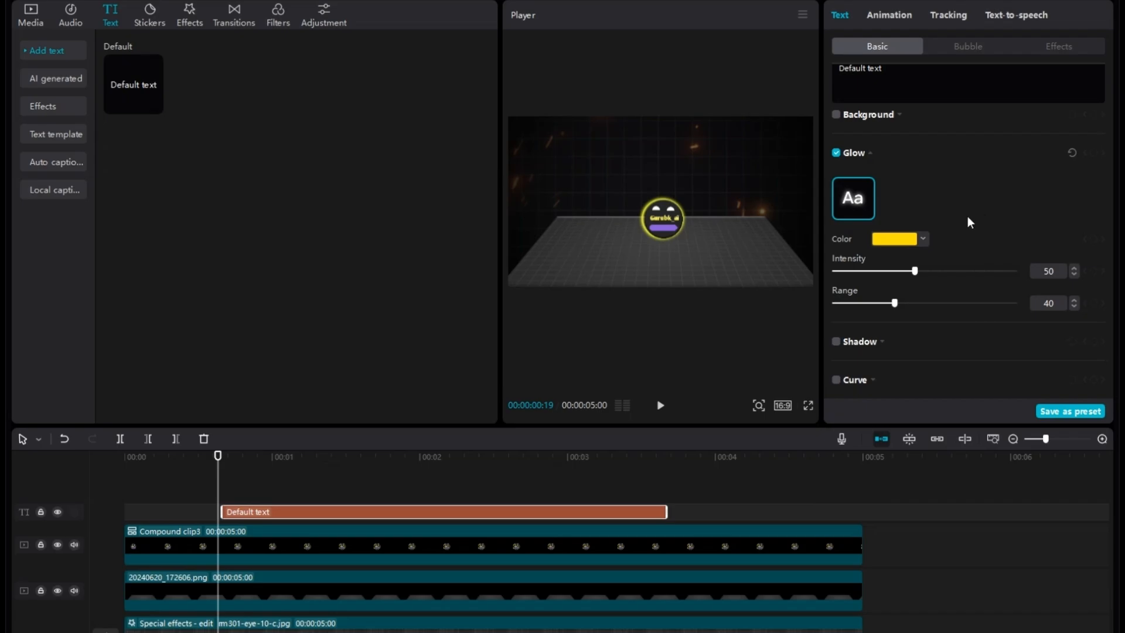
Step: Replace the default text with a row of dots and place it on the platform just below the logo
scroll(967, 216, up, 5)
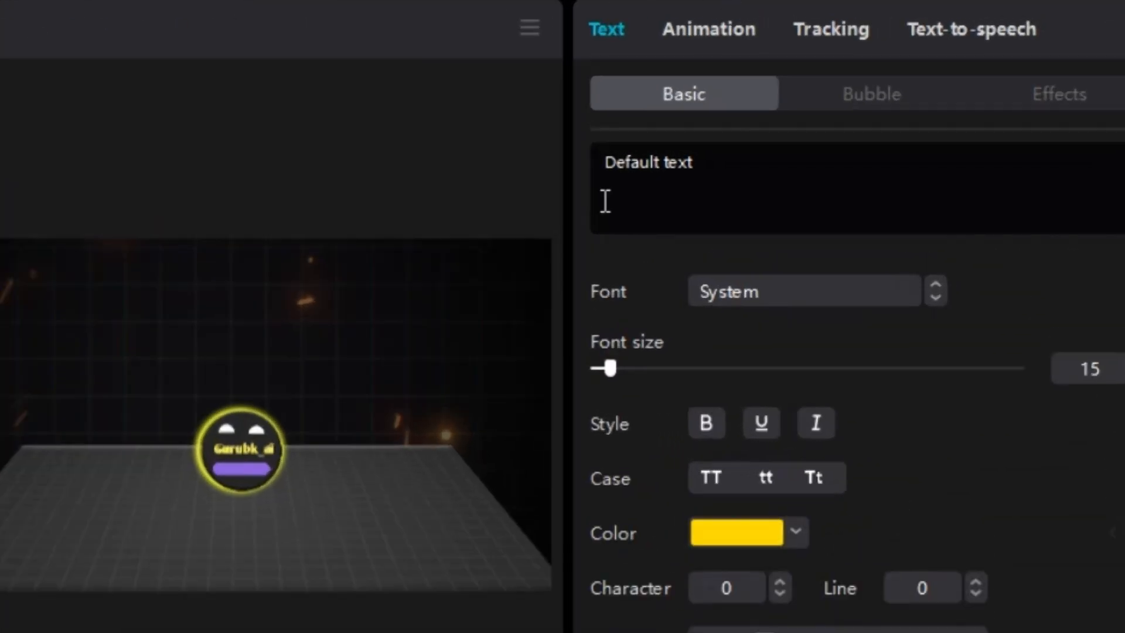
drag(607, 162, 836, 184)
key(BackSpace)
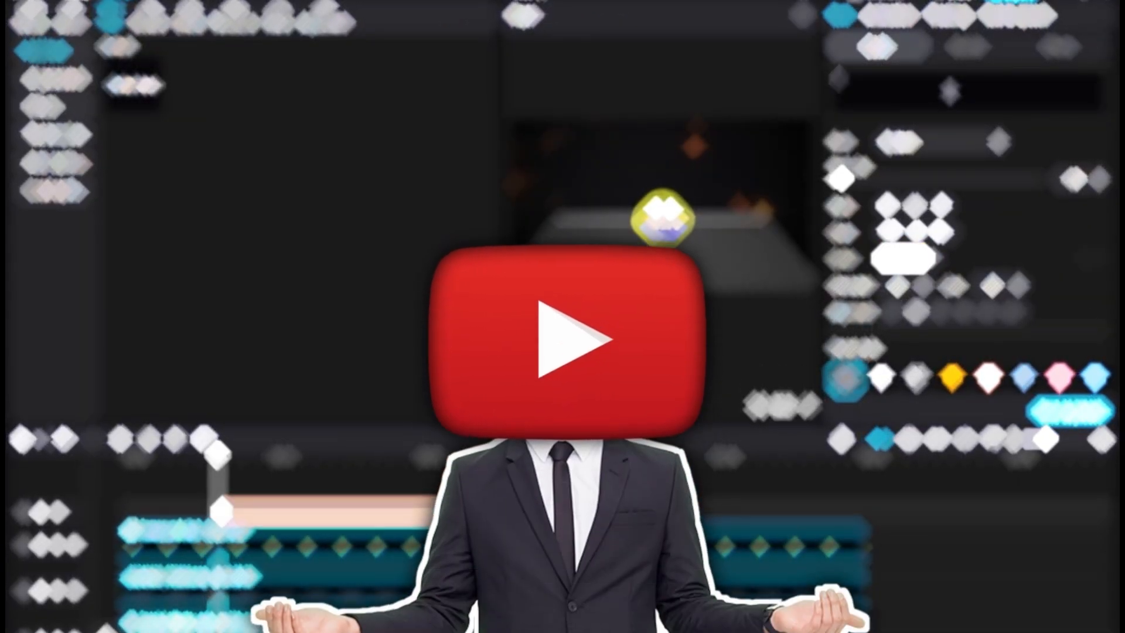
text(....)
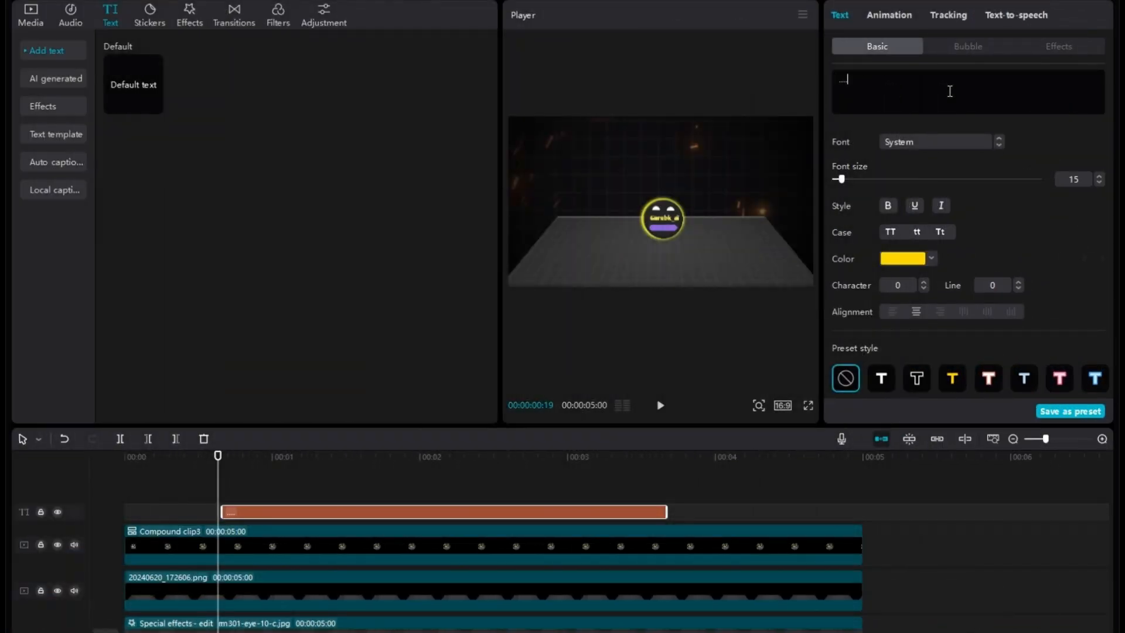
text(...)
drag(218, 455, 291, 495)
drag(645, 215, 652, 241)
text(............)
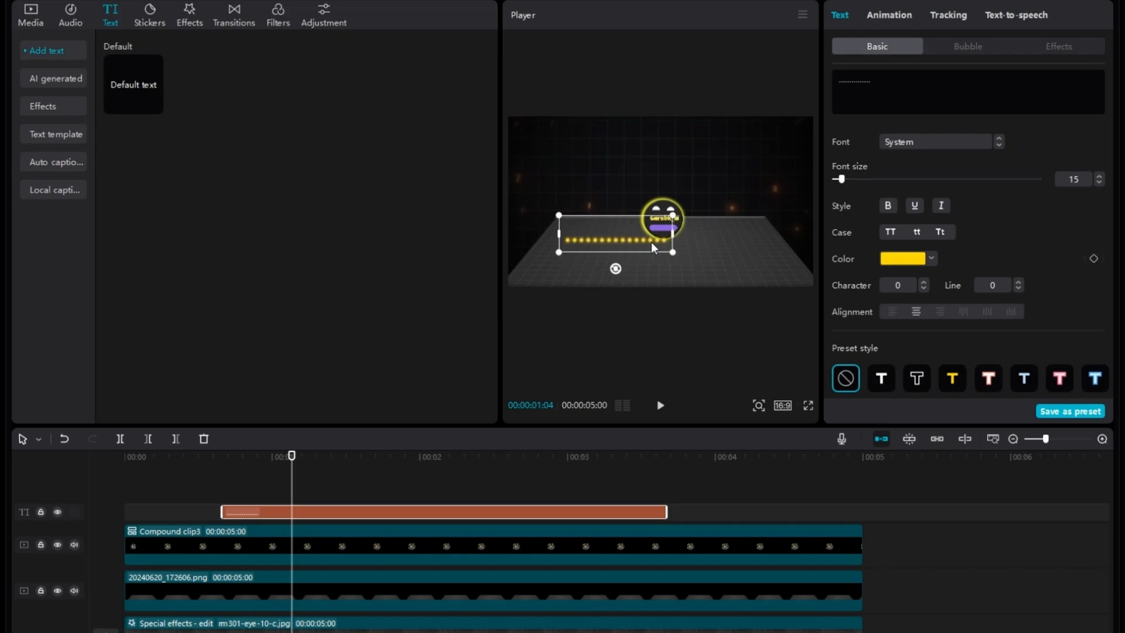
Step: Enable the curve on the dotted text and rotate it so the arc bends downward and rises toward the logo
scroll(923, 243, down, 10)
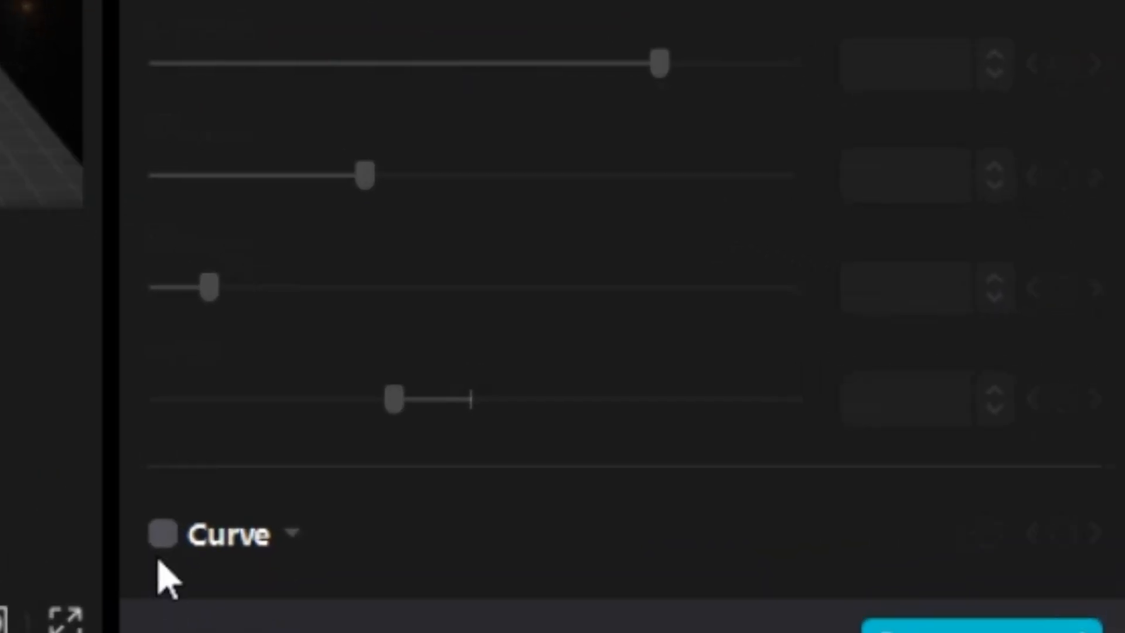
click(836, 380)
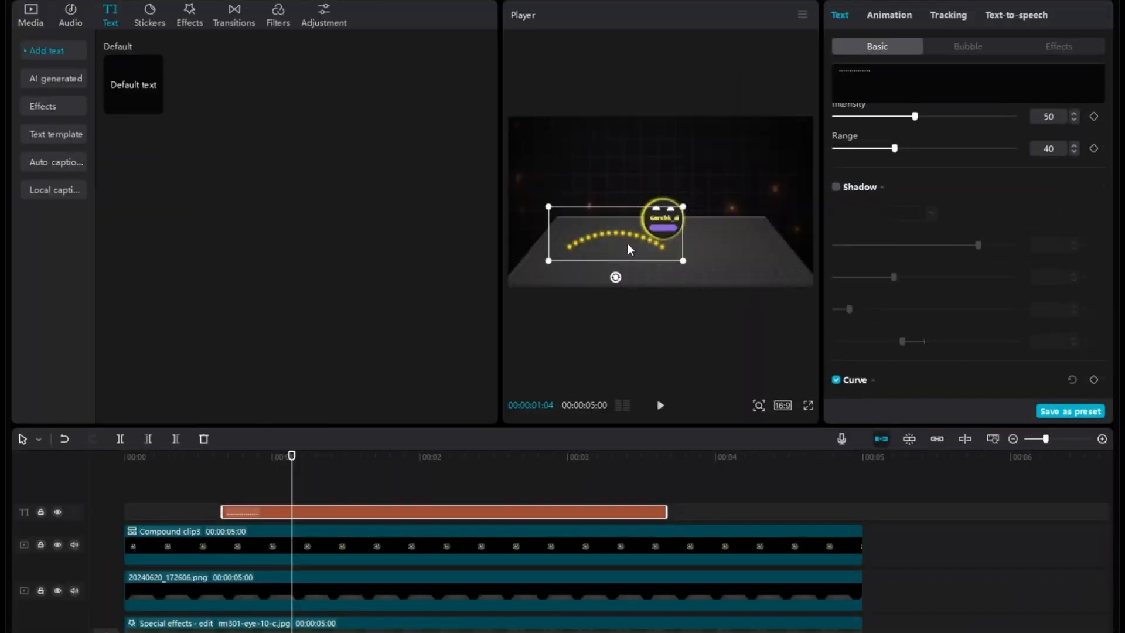
drag(615, 277, 533, 59)
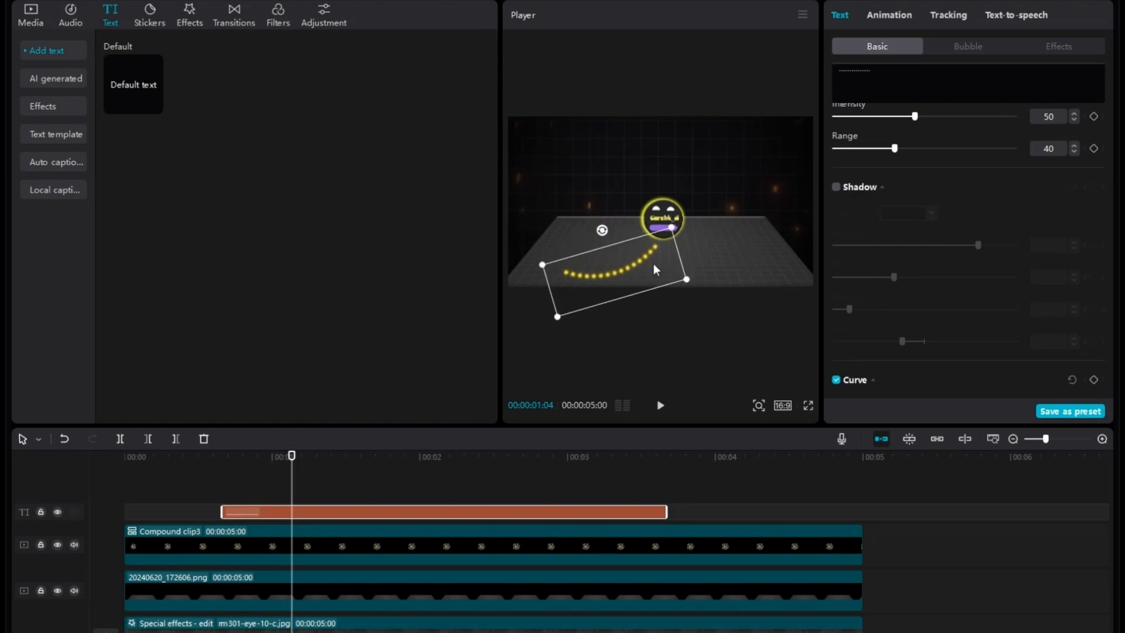
Step: Set the dotted text's curve strength to 36° and adjust its size, rotation and position so it leads up to the logo
click(613, 208)
click(619, 264)
drag(556, 310, 567, 305)
drag(604, 228, 613, 230)
scroll(921, 361, down, 10)
drag(941, 379, 933, 380)
drag(625, 260, 624, 249)
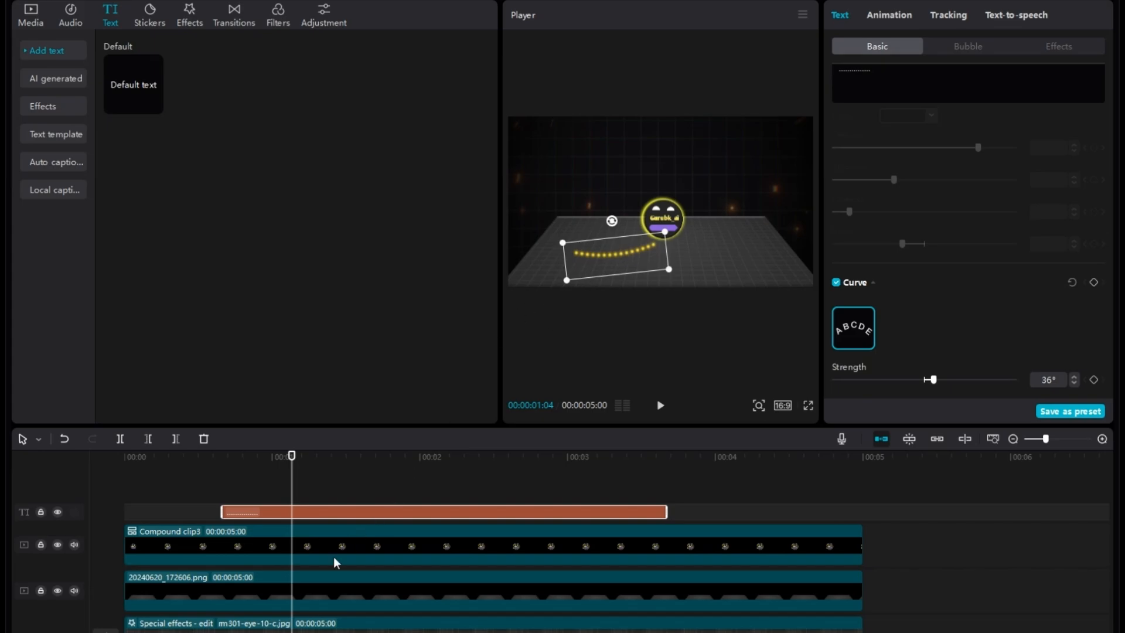
Step: Apply the Flipping entrance animation with a 0.8 s duration to the dotted text and play the scene from the start
drag(292, 456, 232, 455)
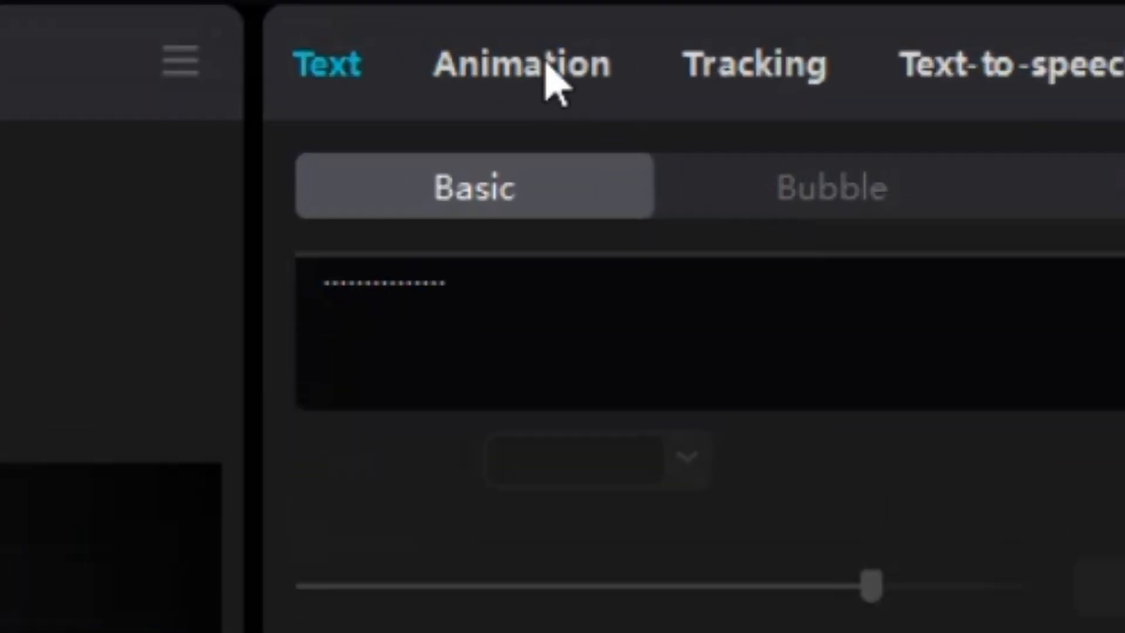
click(894, 15)
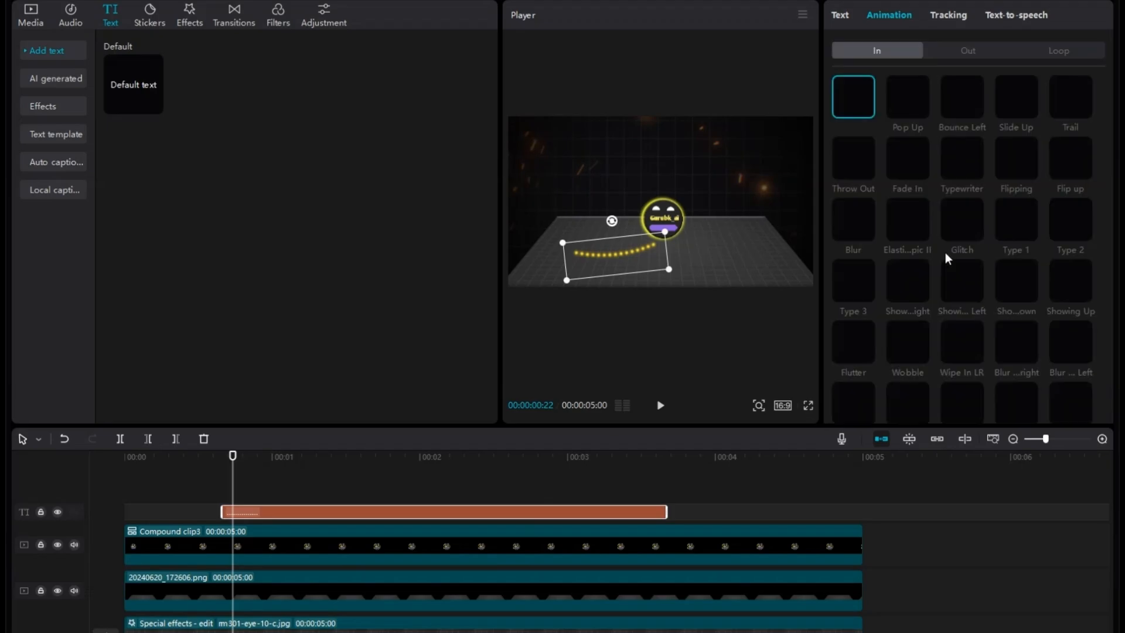
click(1014, 156)
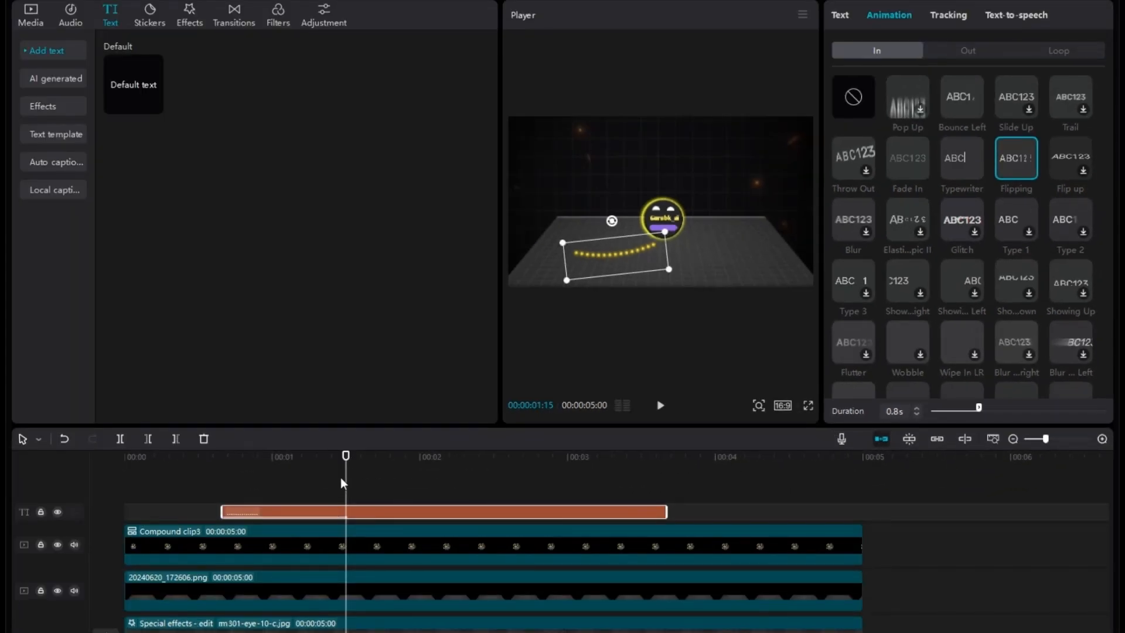
drag(346, 488, 25, 473)
key(space)
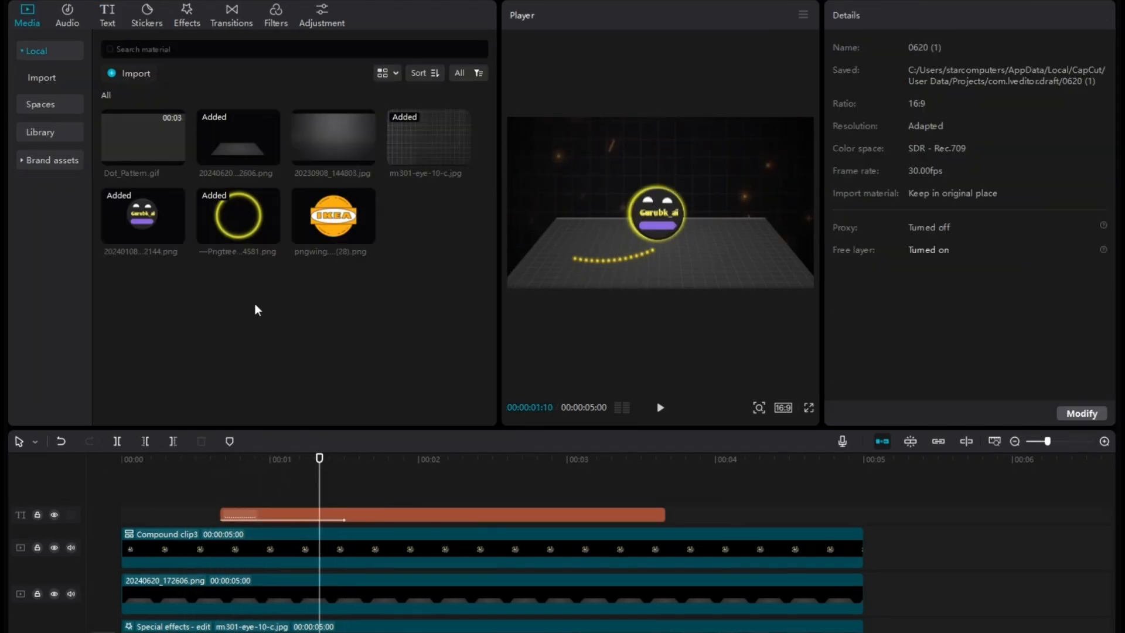
Step: Add the IKEA logo image on a new track above the dotted text, starting at 00:00:01:09
key(Left)
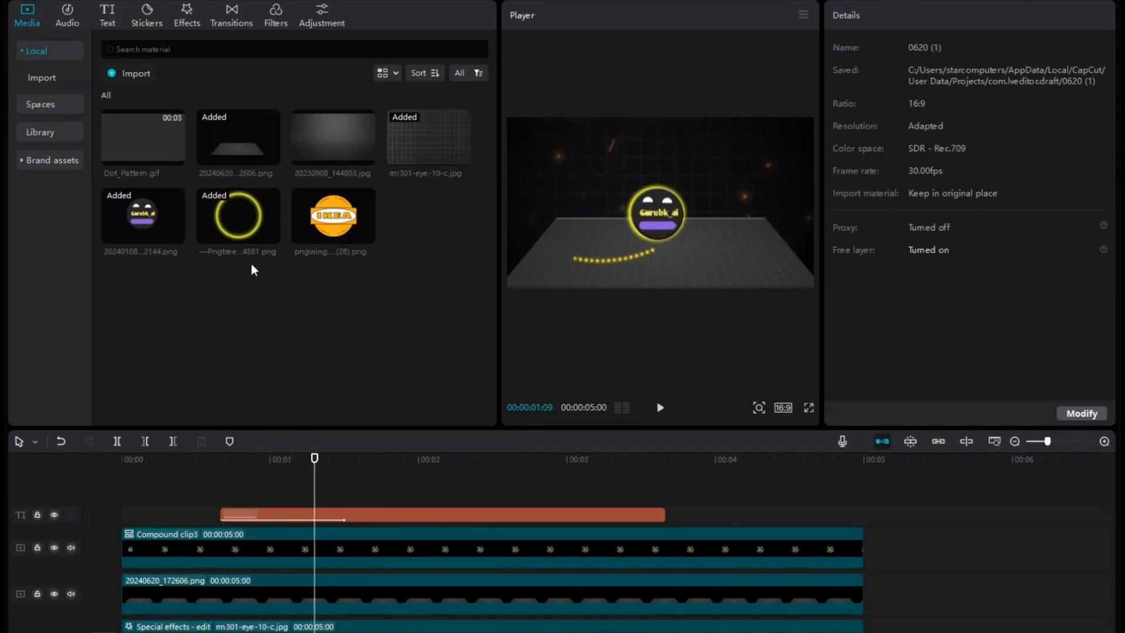
click(324, 222)
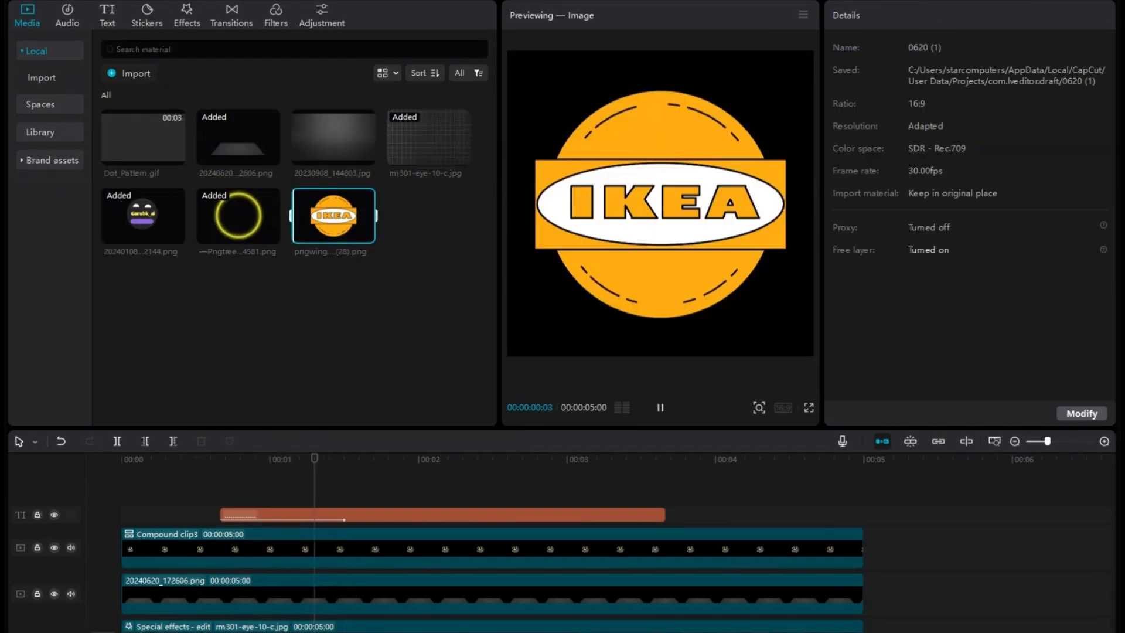
drag(363, 335, 298, 439)
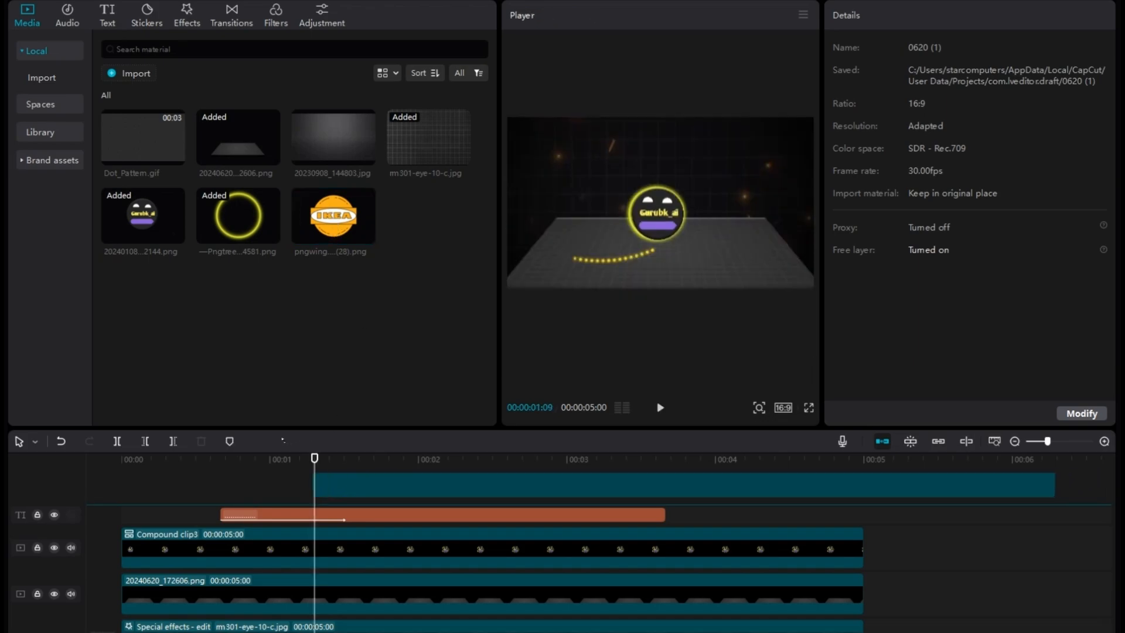
drag(320, 484, 320, 482)
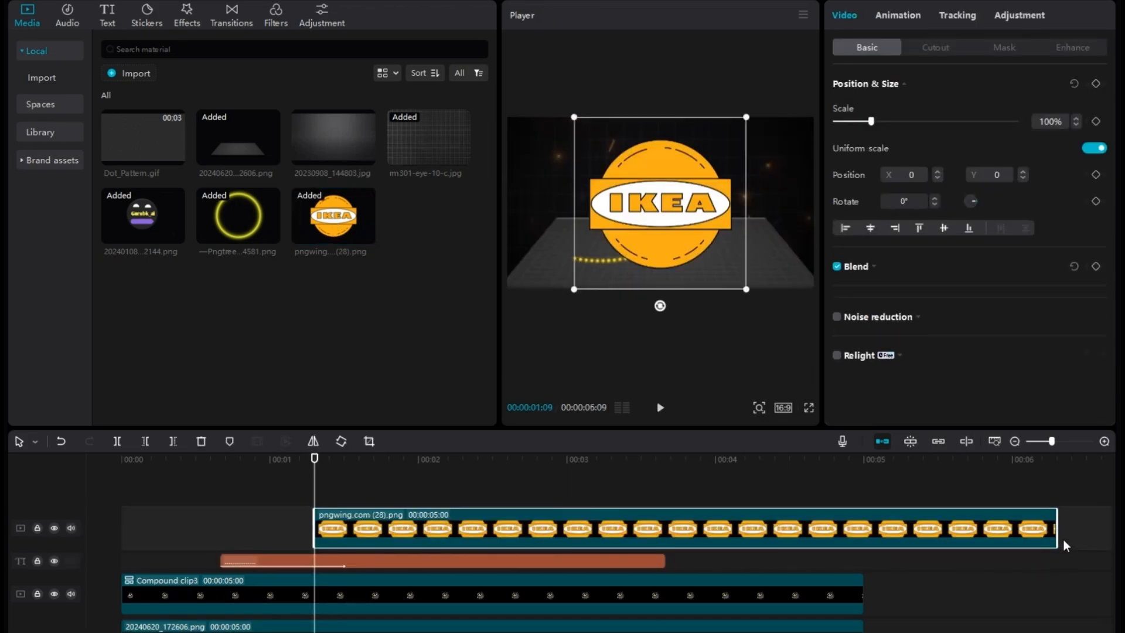
Step: Trim the IKEA clip to 00:00:02:14 and scale it to 28% at about X -1333, Y -448, beside the dotted line
drag(924, 540, 681, 540)
drag(720, 265, 566, 240)
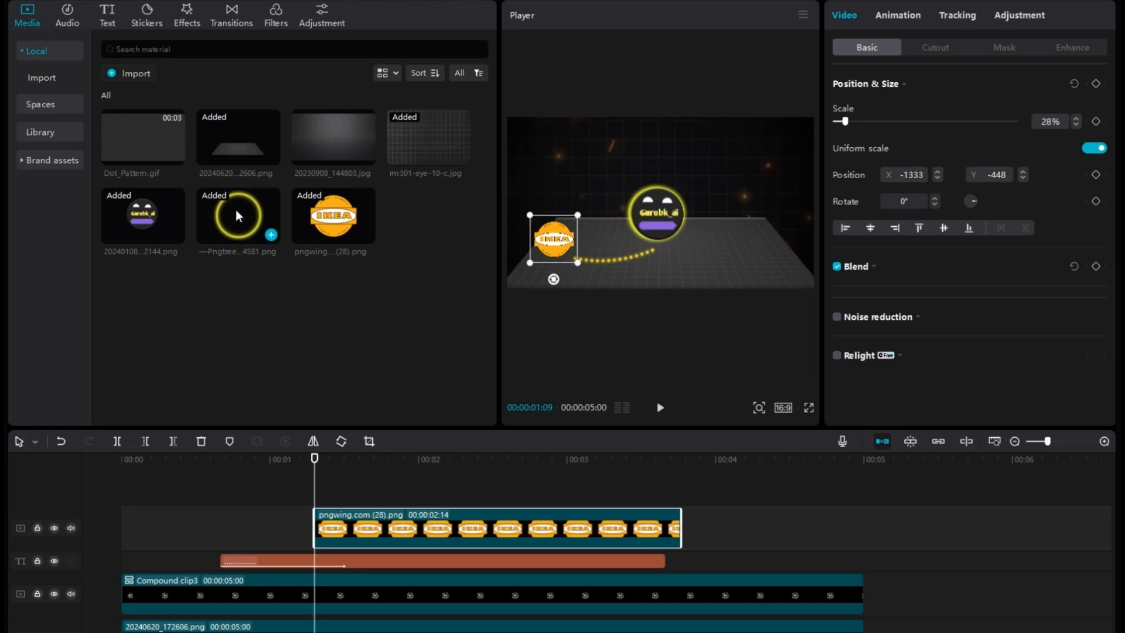
Step: Add the neon circle image at 00:00:01:09 beneath the IKEA clip and shrink it to ring the IKEA logo
drag(236, 212, 375, 530)
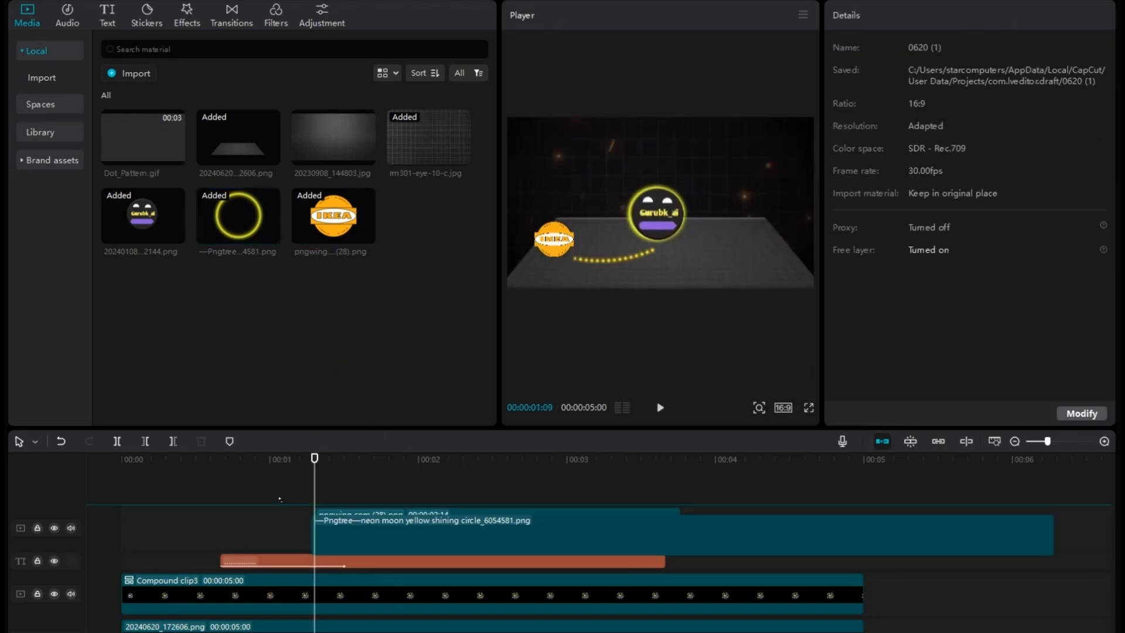
drag(280, 499, 281, 526)
drag(661, 208, 570, 237)
drag(656, 317, 600, 261)
drag(581, 231, 565, 251)
Step: Apply a Horizontal mask rotated 95° at about X 1161, Y -473 to the new neon circle and keyframe it at 00:00:01:09
click(1004, 47)
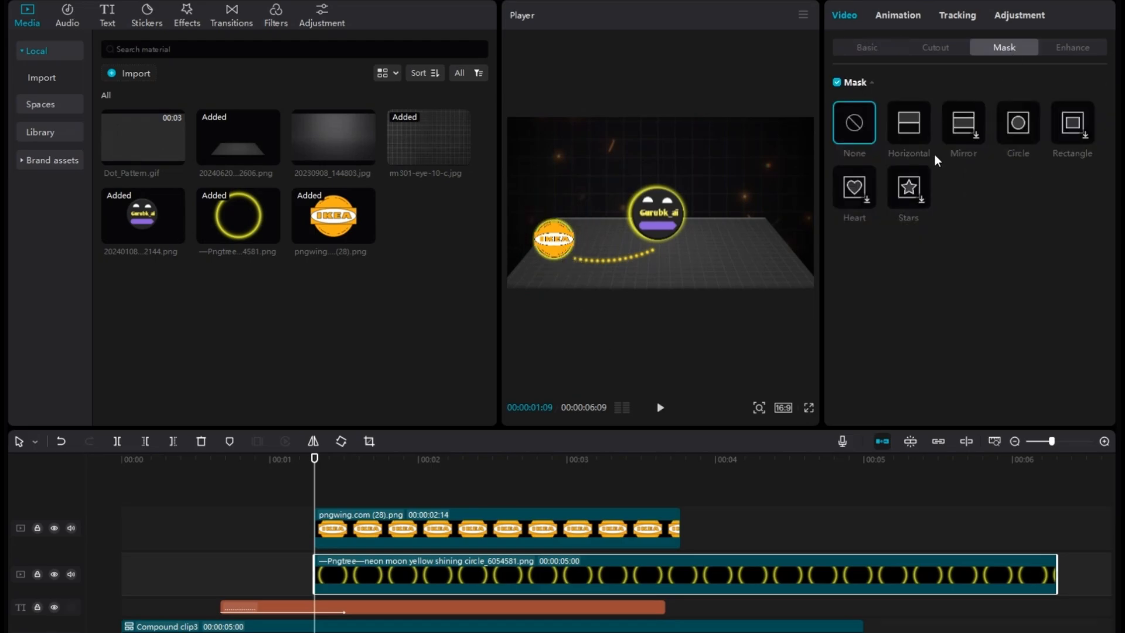
click(917, 125)
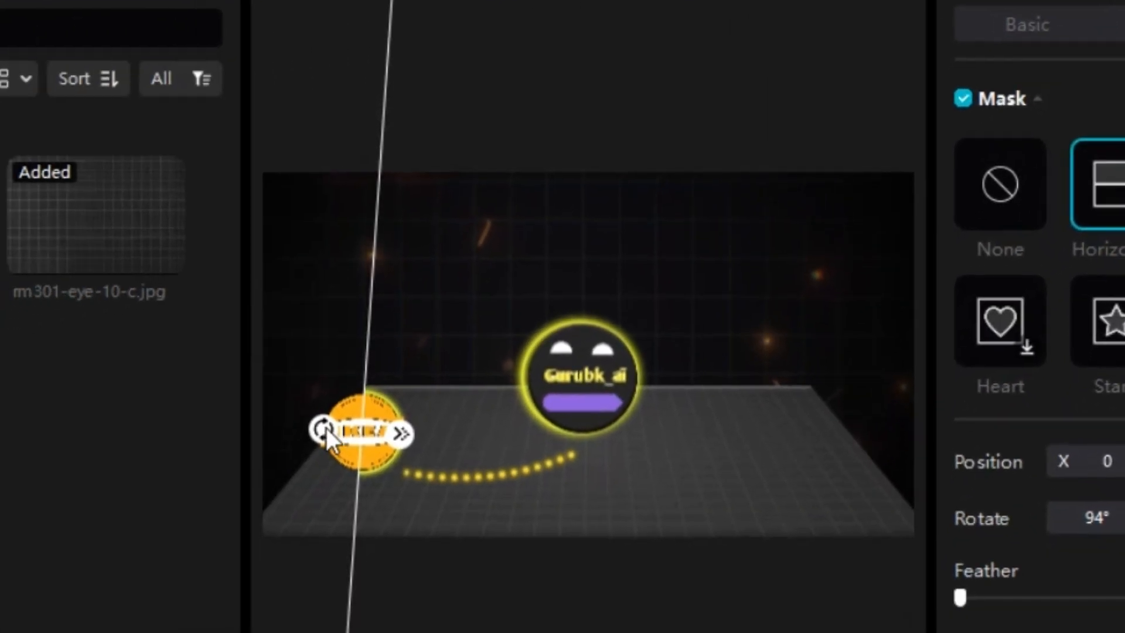
drag(325, 429, 324, 435)
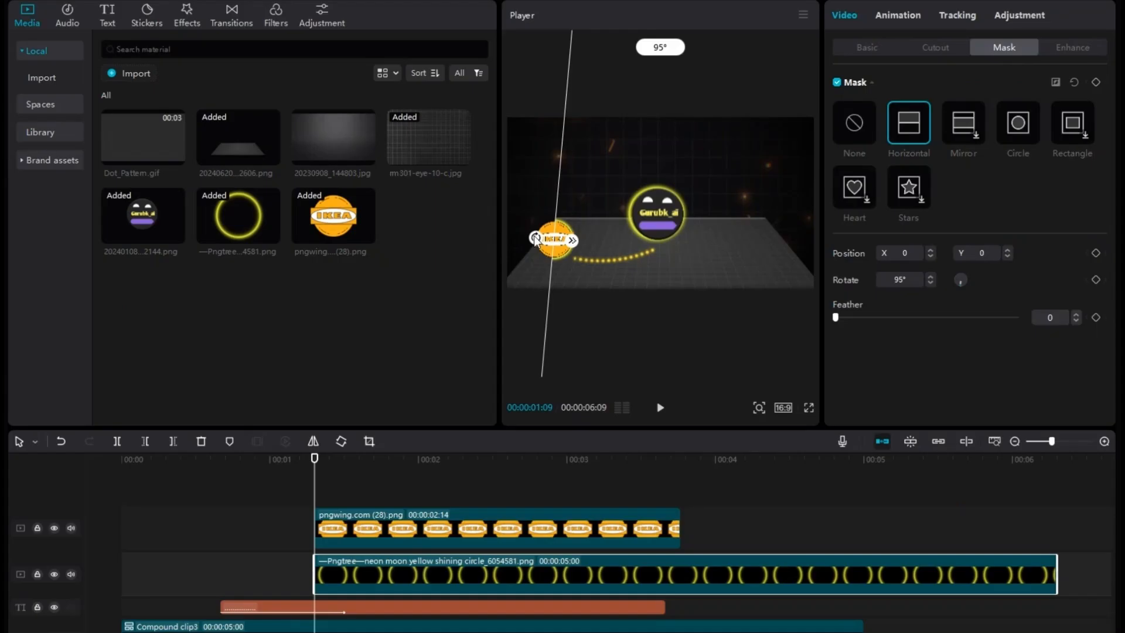
mouse_move(552, 252)
mouse_down()
mouse_move(511, 247)
mouse_move(571, 255)
mouse_up()
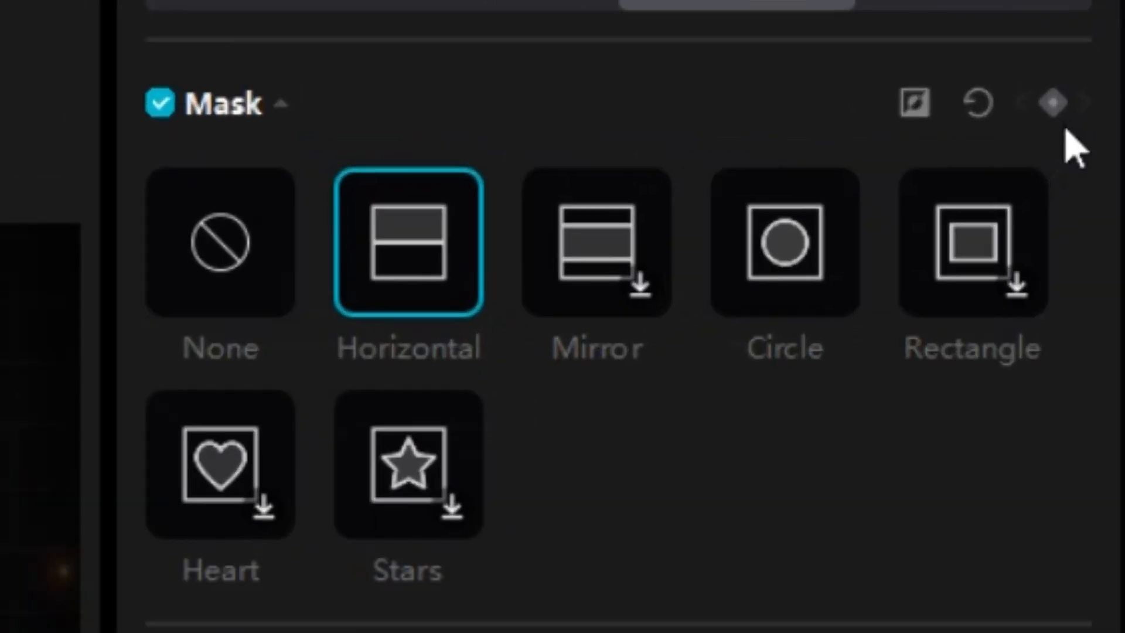
click(1094, 82)
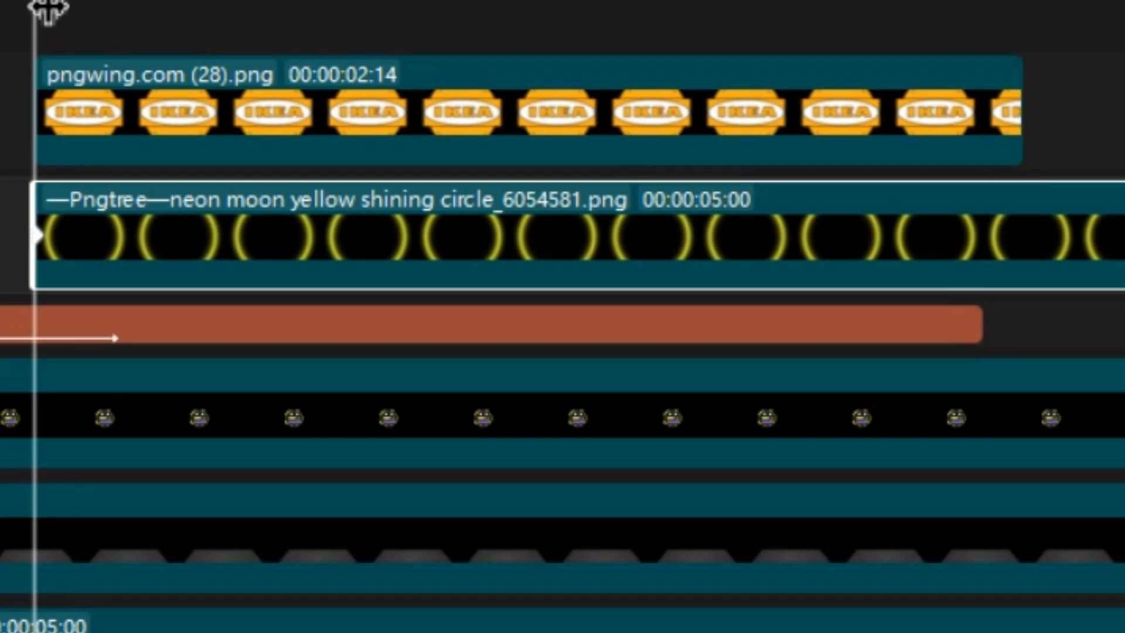
Step: At 00:00:01:17, keyframe the neon circle's mask at about X -1500, Y -1376 to reveal the whole ring, and preview the reveal
drag(49, 7, 161, 26)
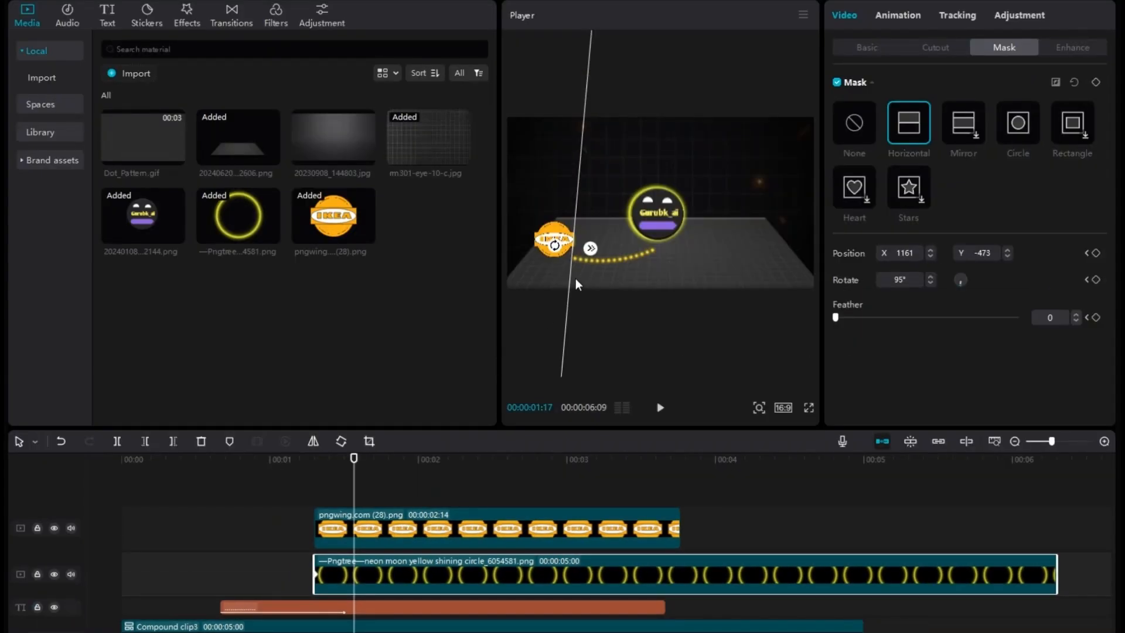
drag(569, 279, 523, 294)
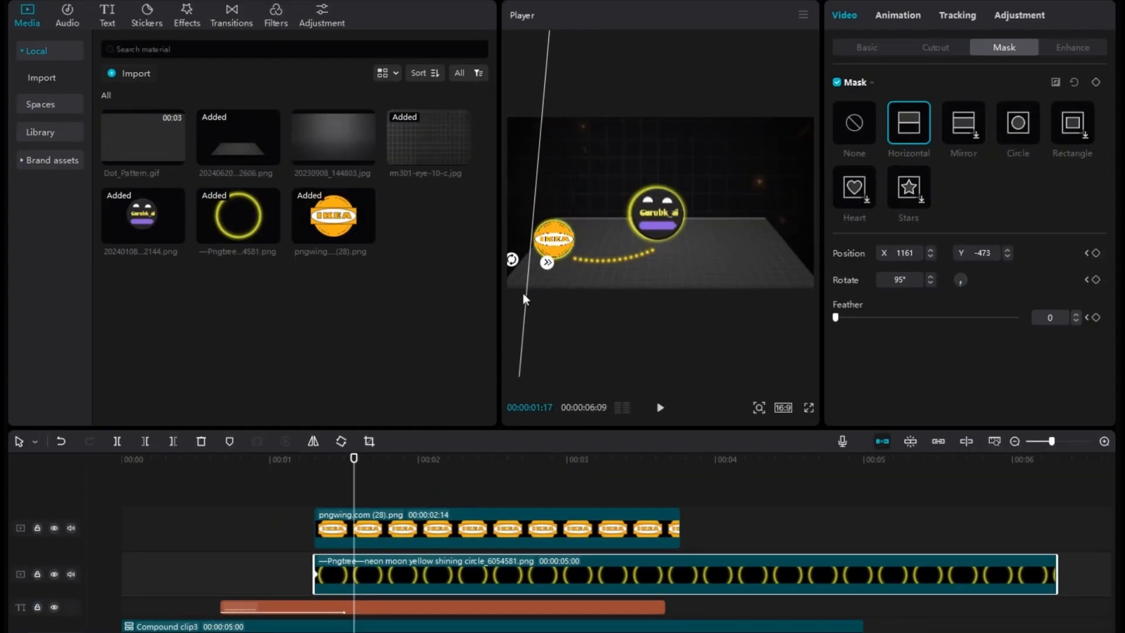
drag(358, 505, 305, 508)
key(space)
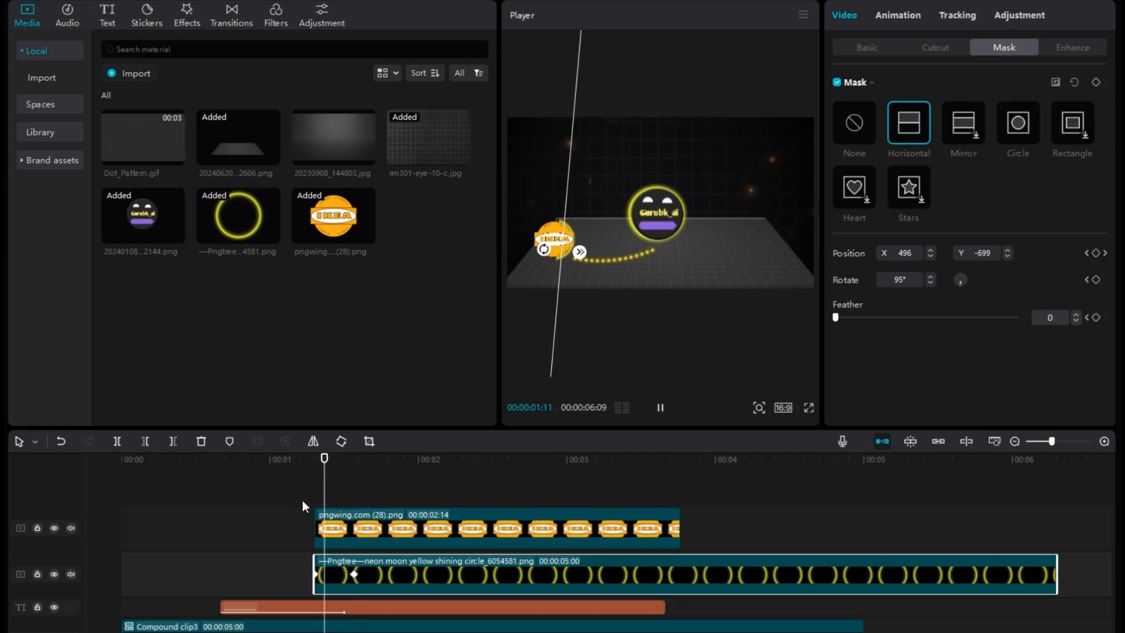
key(space)
drag(416, 494, 299, 505)
key(space)
key(space)
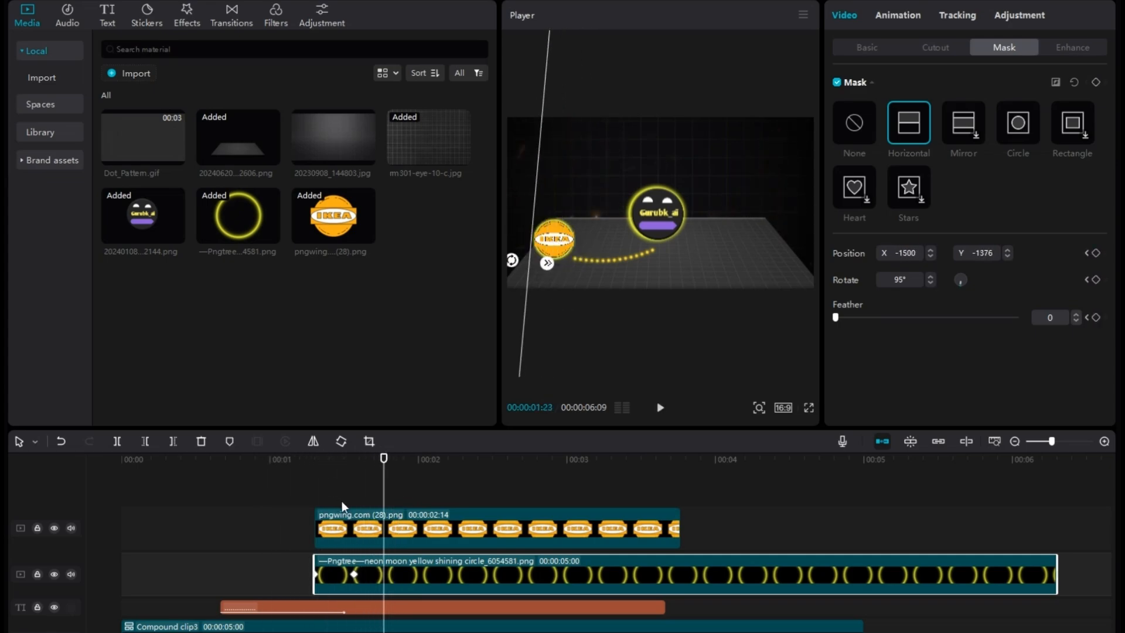
Step: Apply a 0.8 s Zoom In animation to the IKEA clip, and make it and the neon circle clip end at 00:00:05:00
click(431, 528)
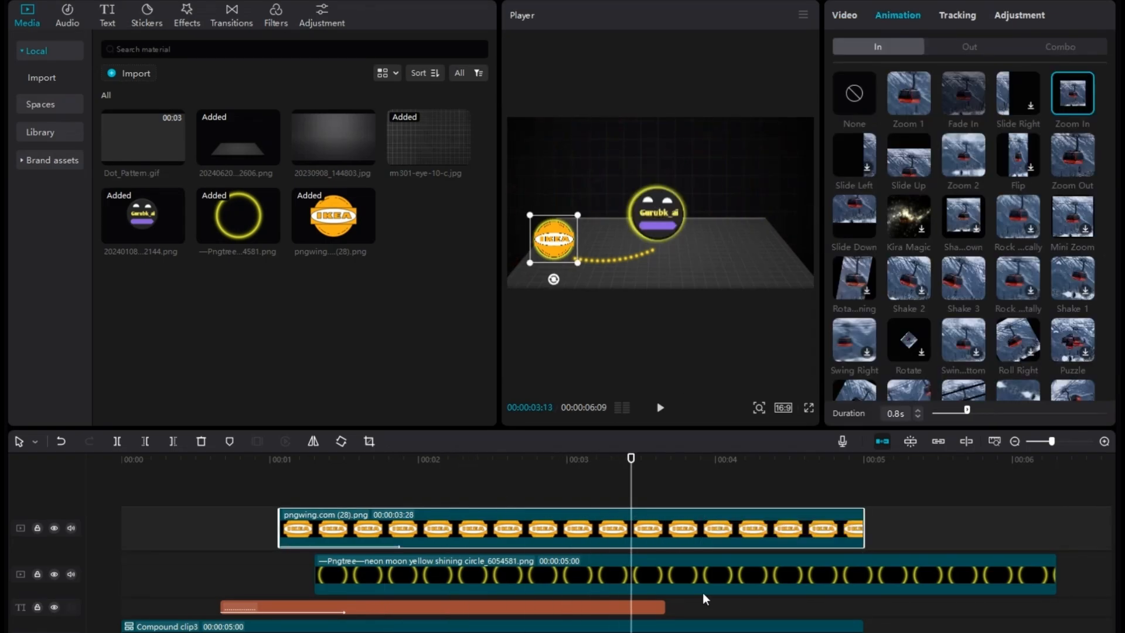
click(951, 567)
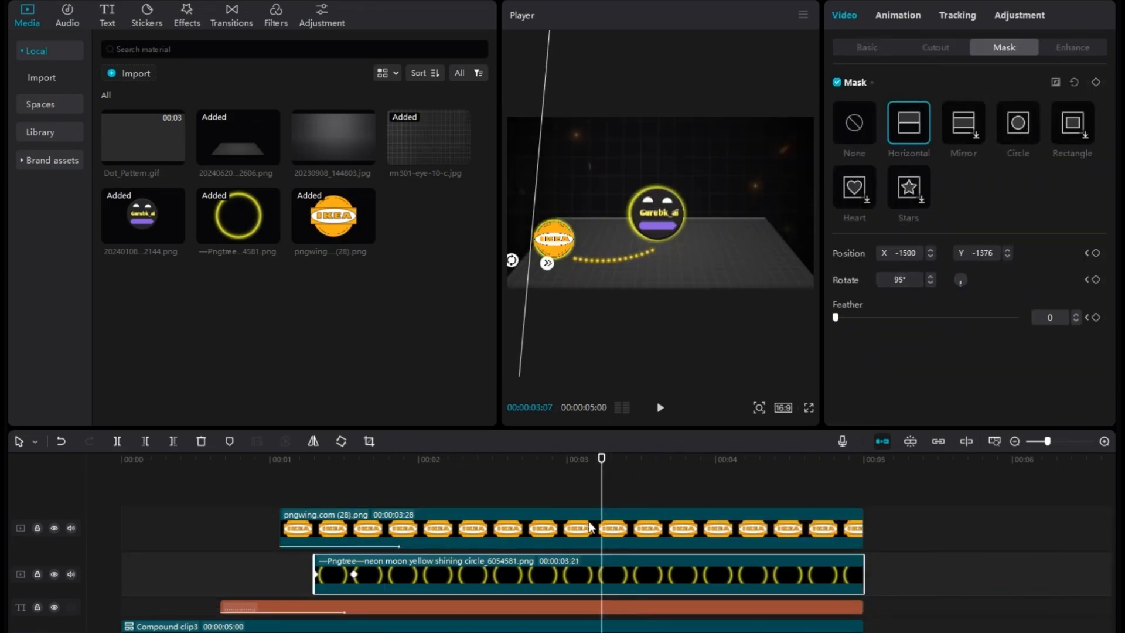
Step: Combine the IKEA logo and its neon circle into a compound clip, and play back the animation of the two dotted curves
right_click(529, 564)
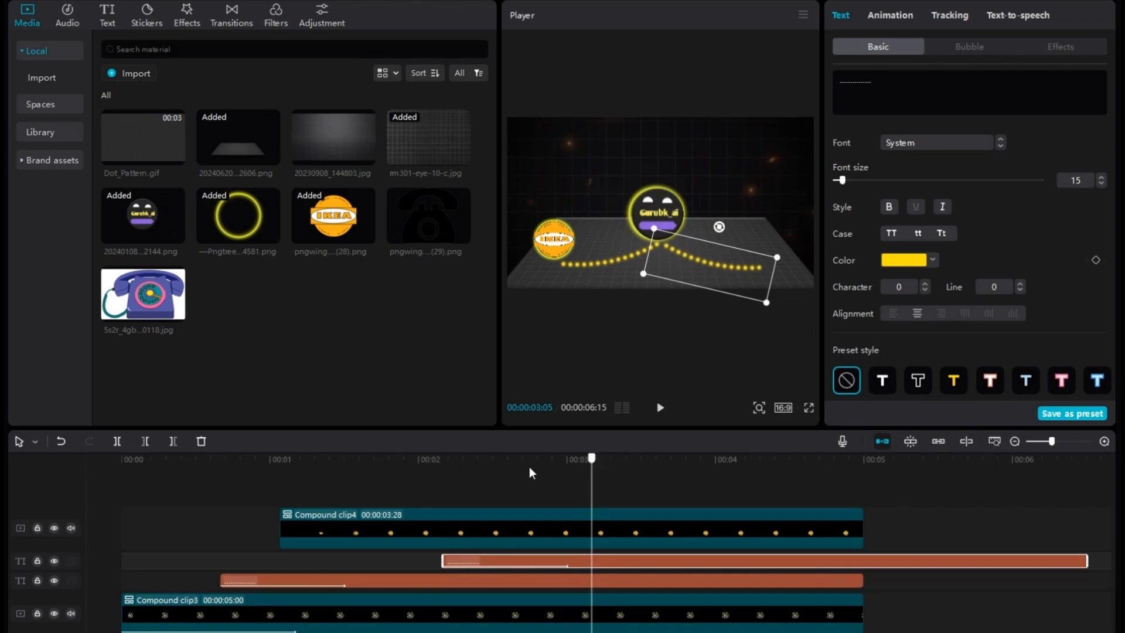
drag(529, 467, 414, 467)
key(space)
key(space)
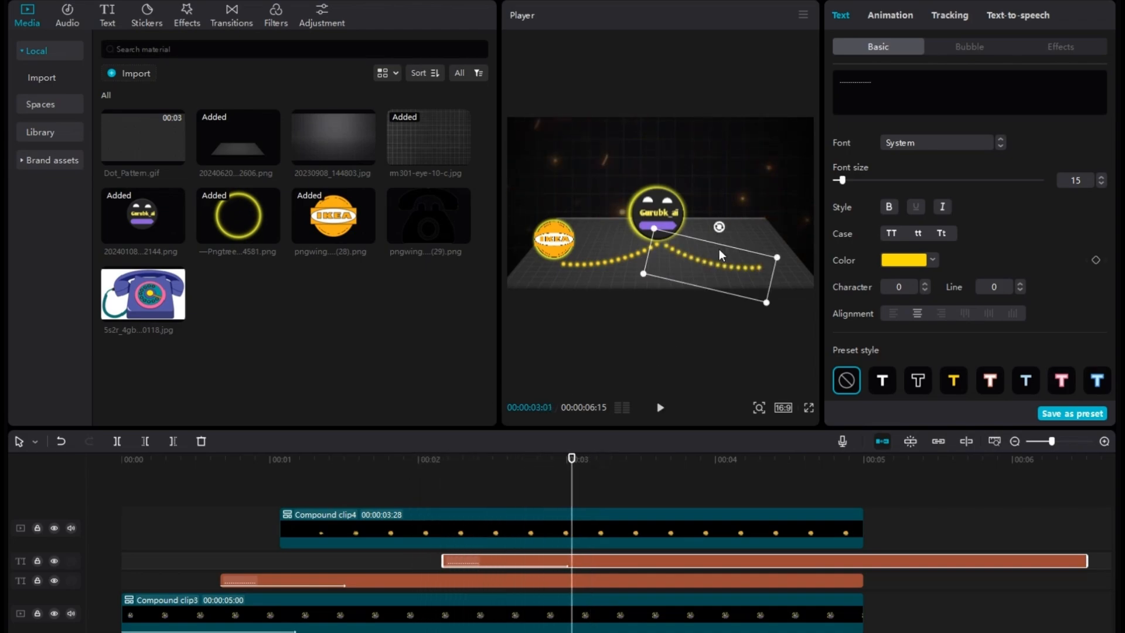
Step: Set the curve strength of the dotted line on the platform's right side to -53°
scroll(899, 293, down, 10)
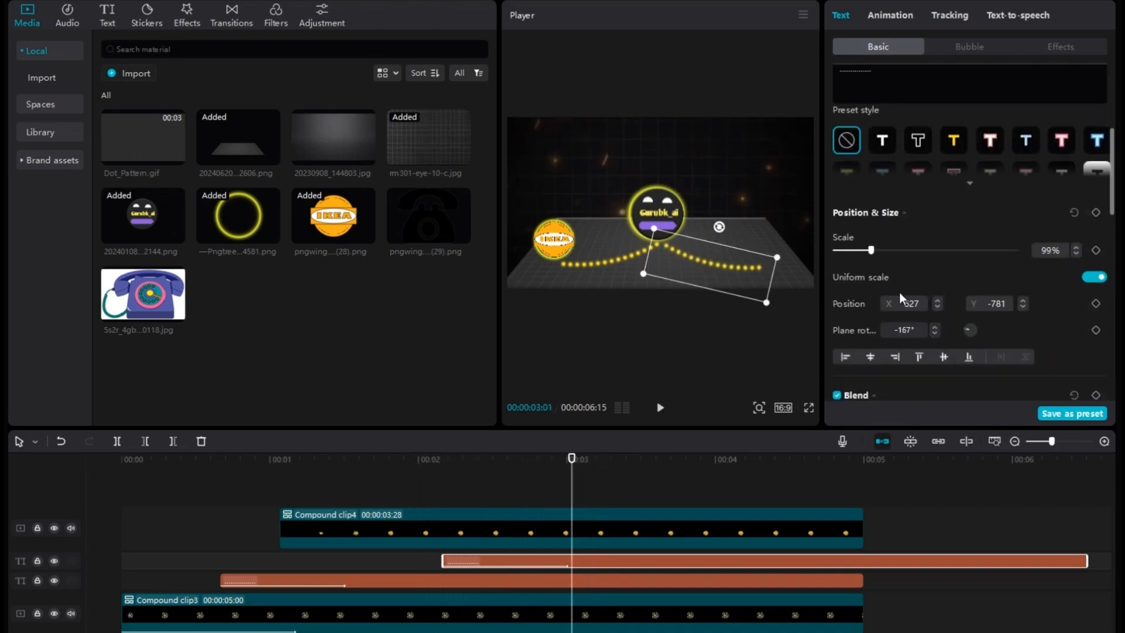
click(872, 340)
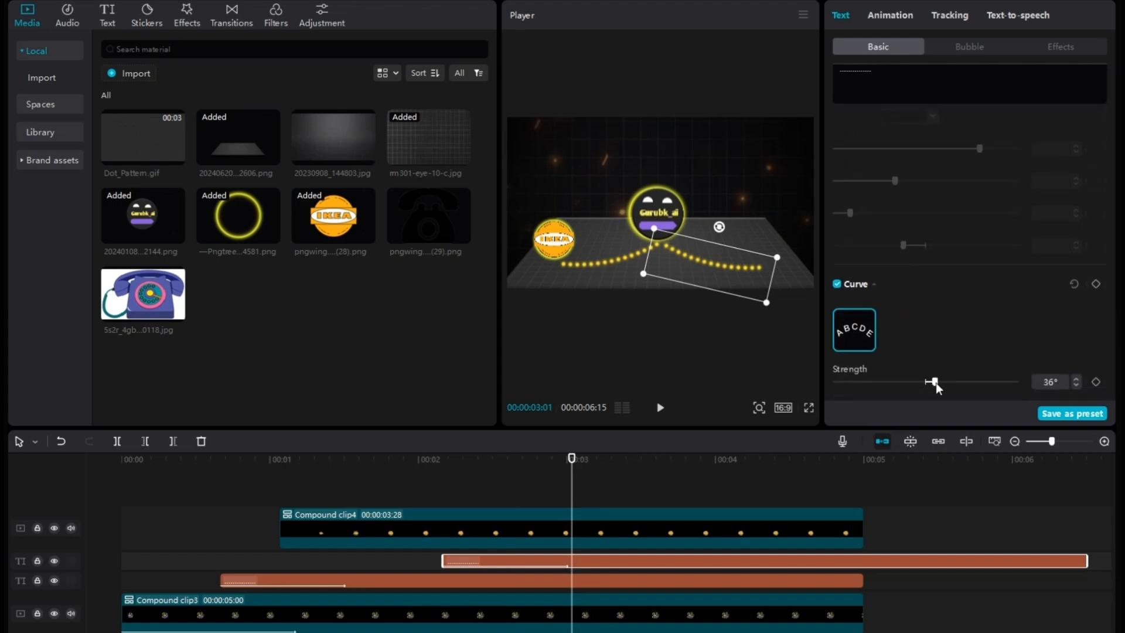
drag(936, 382, 910, 391)
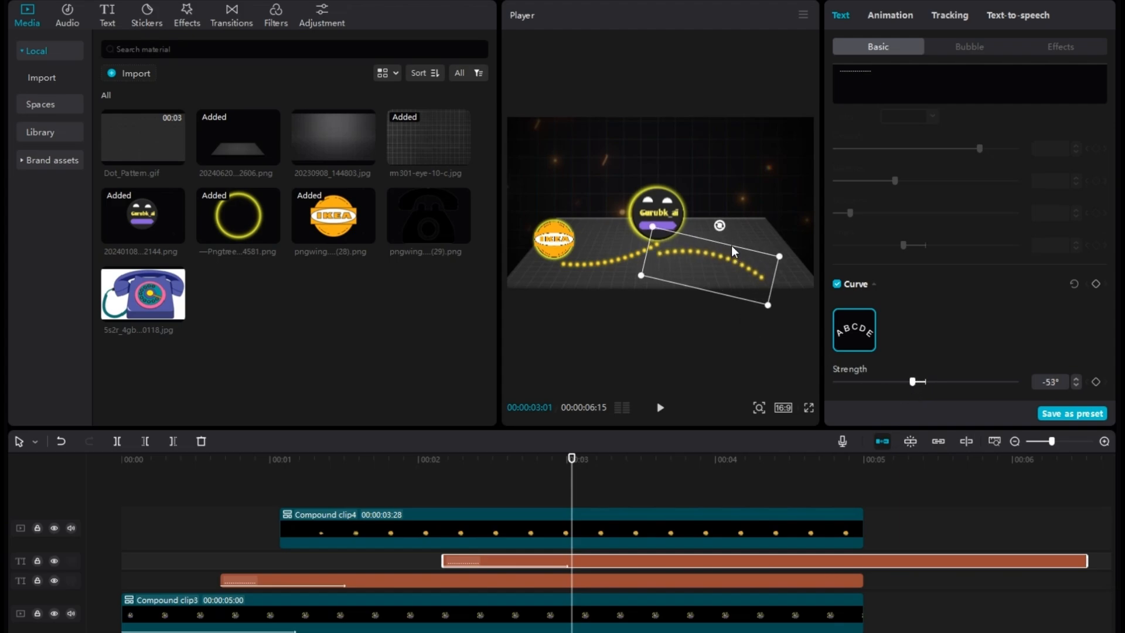
Step: Rotate, slightly shrink and reposition the right dotted curve so it sags from the central logo toward the platform's right edge
drag(719, 226, 703, 306)
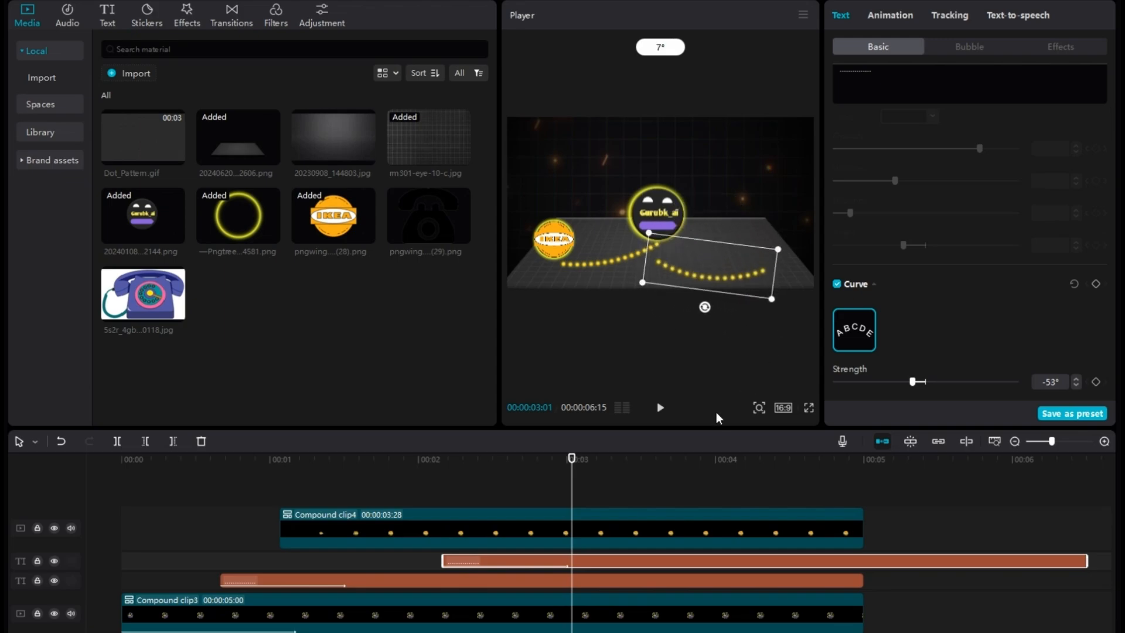
drag(710, 252, 716, 247)
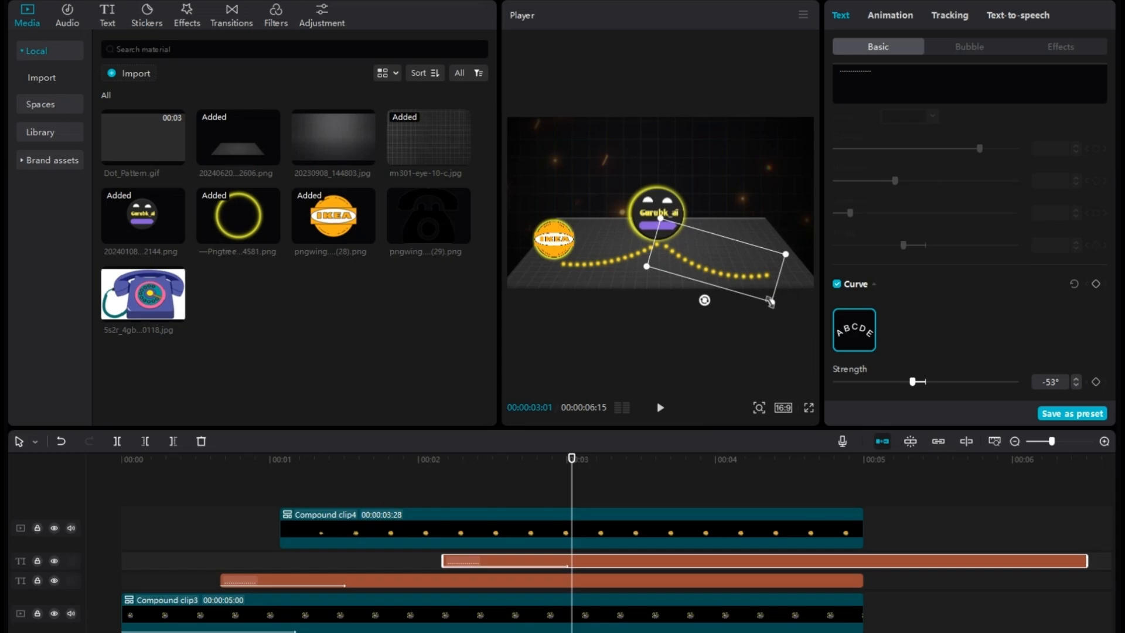
drag(771, 302, 704, 291)
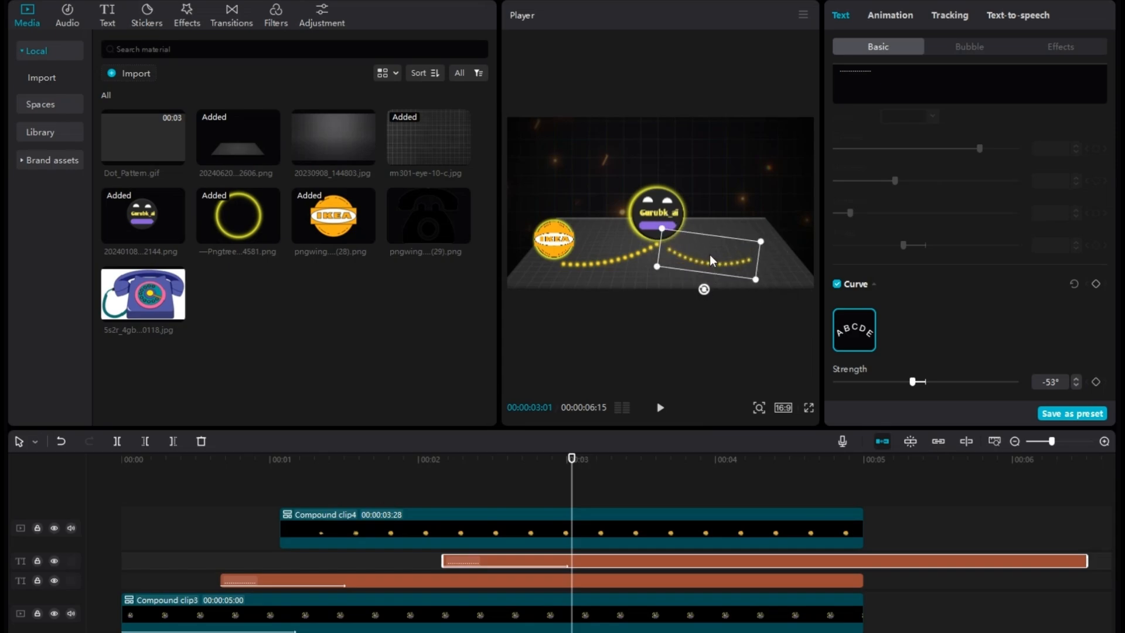
drag(709, 252, 765, 239)
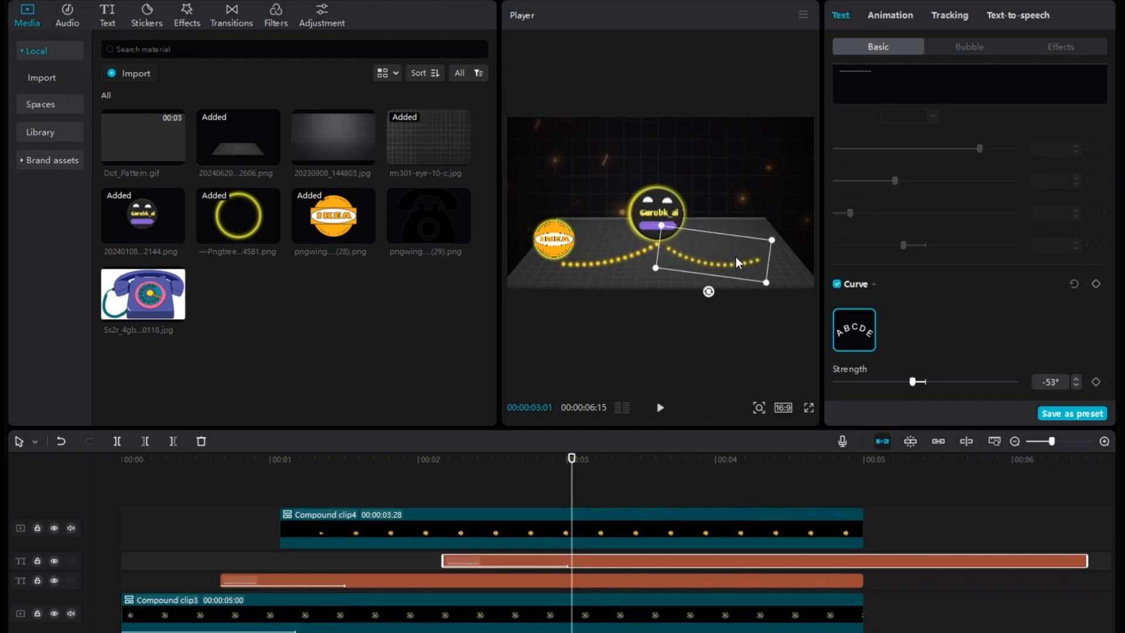
Step: Add the telephone image, chroma-key out its white background at strength 1, and shrink it to sit at the right curve's outer end
drag(143, 294, 555, 511)
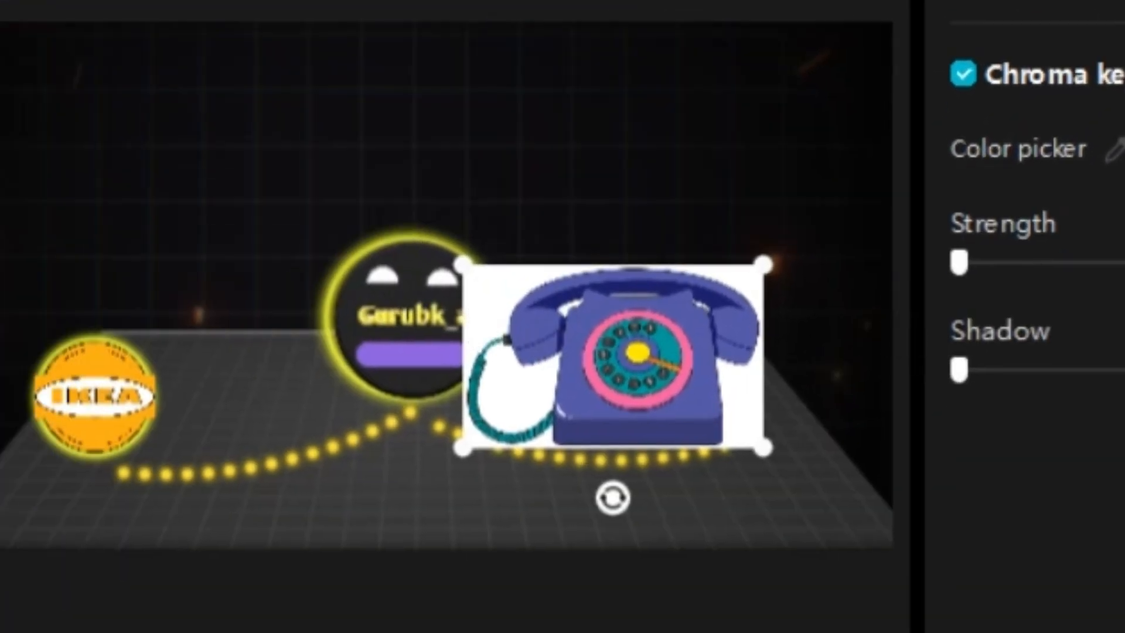
click(1098, 282)
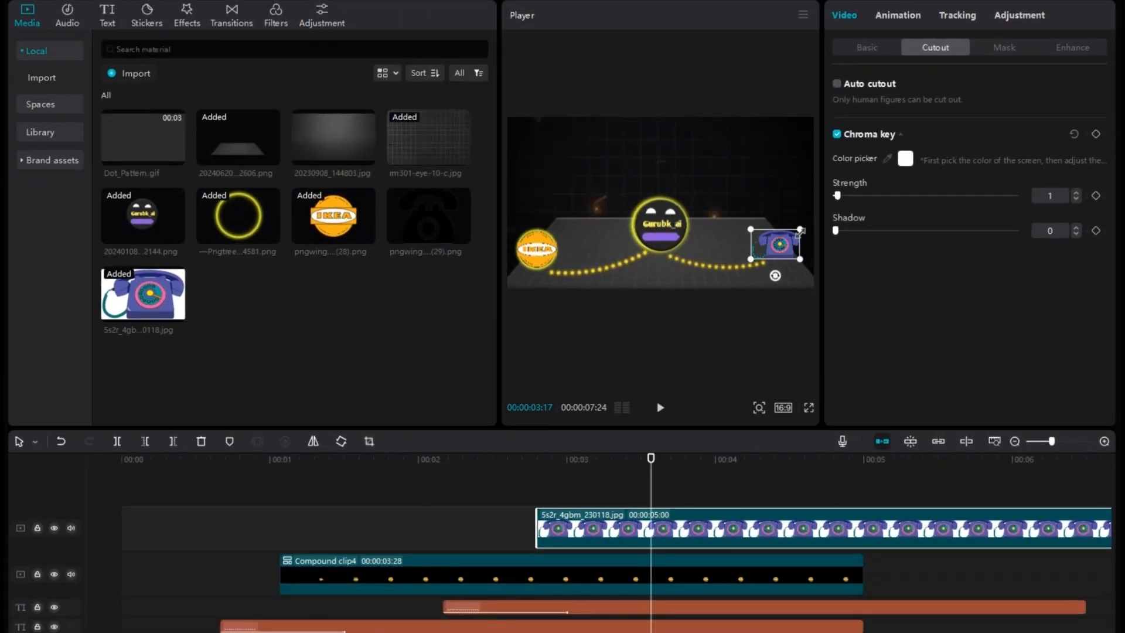
Step: Add the neon yellow circle beneath the telephone clip, and scale and position it as a ring around the telephone
drag(251, 223, 544, 553)
drag(573, 118, 619, 161)
drag(639, 227, 758, 268)
drag(737, 202, 745, 211)
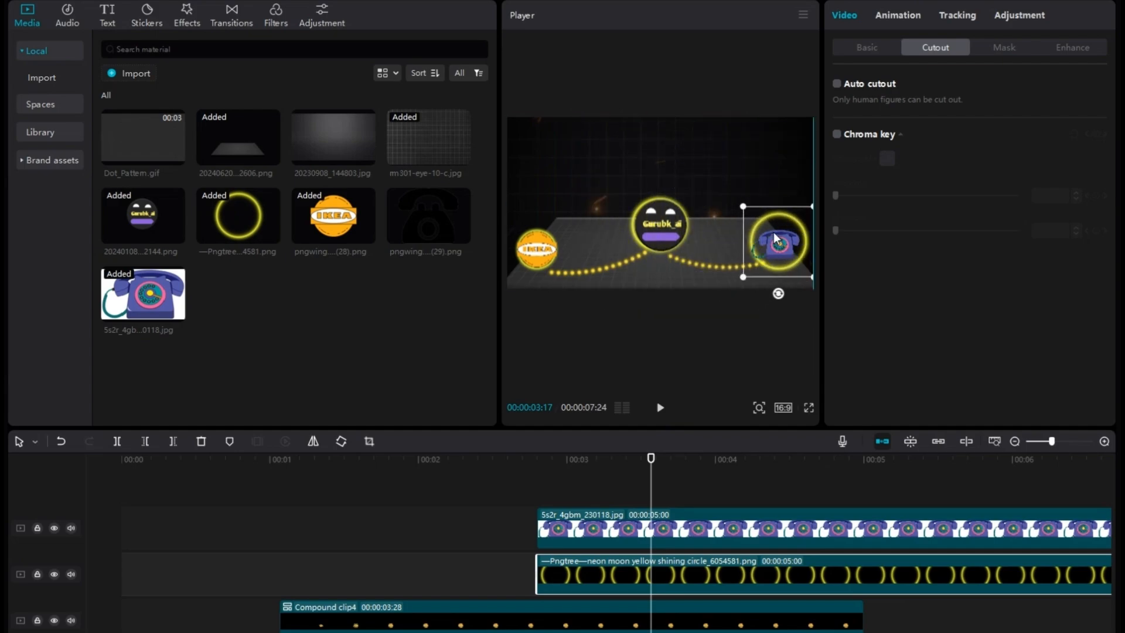
Step: Apply a Horizontal mask rotated 94° at X 0, Y 0 to the telephone's neon circle and keyframe it at the clip's start
click(990, 47)
click(652, 576)
key(Delete)
click(601, 460)
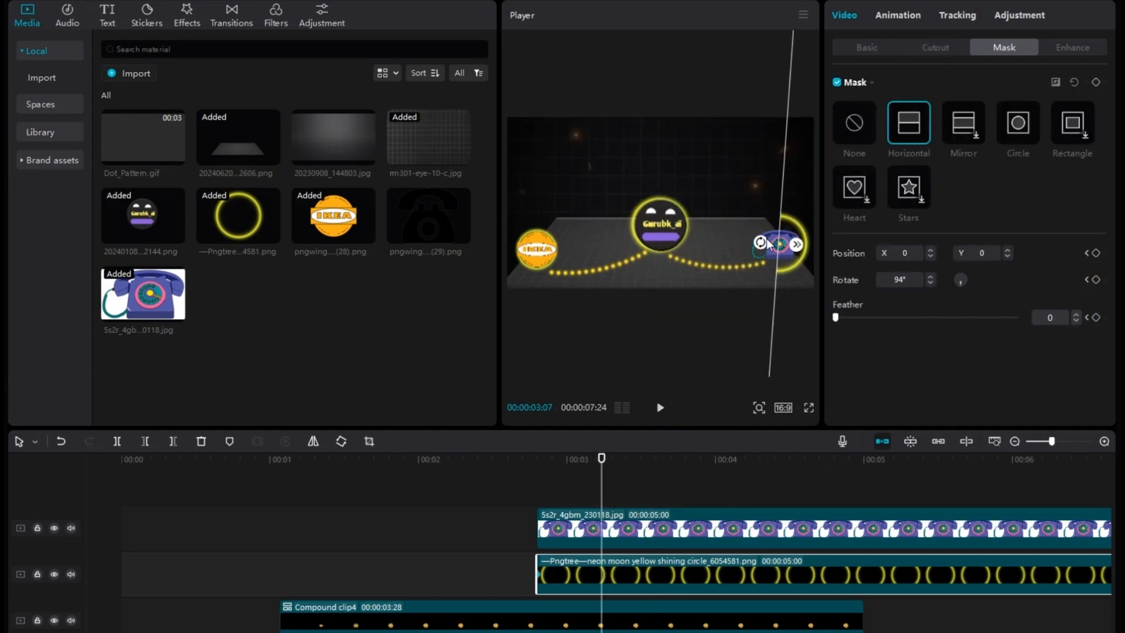
Step: At 00:00:03:07, keyframe the neon circle's mask at X 110, Y -1393 rotated 6°, and preview the ring reveal
drag(761, 243, 779, 281)
click(1095, 280)
click(661, 408)
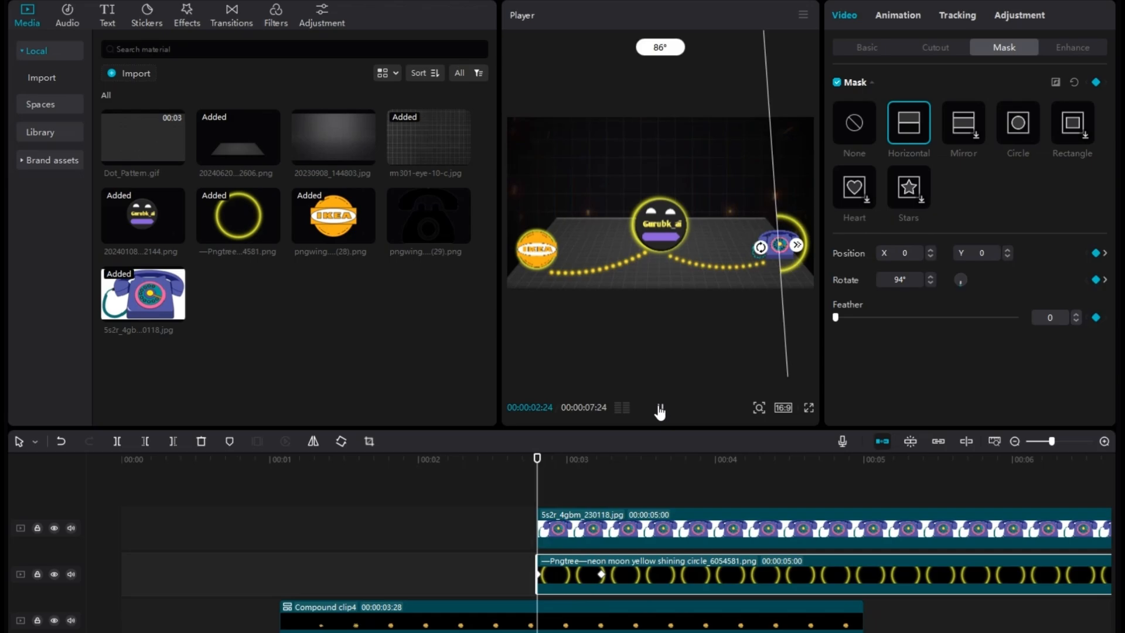
drag(601, 574, 610, 577)
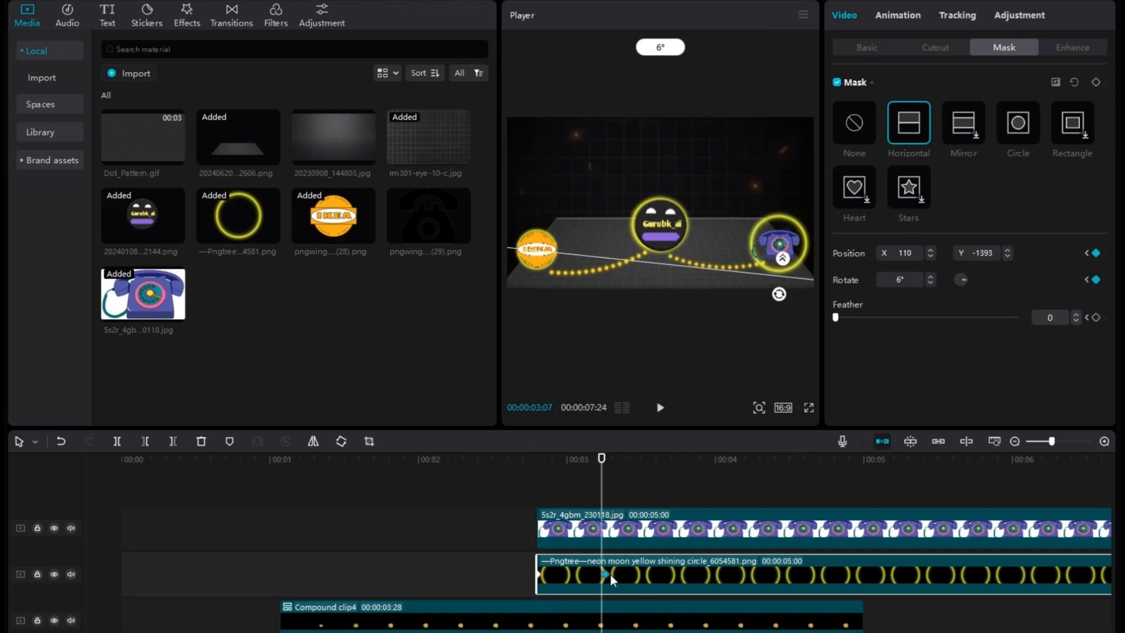
Step: Trim the overlong clips to end at 00:00:05:00 and combine the telephone and its neon circle into a compound clip
click(864, 460)
drag(937, 492, 897, 577)
key(ctrl+b)
key(Delete)
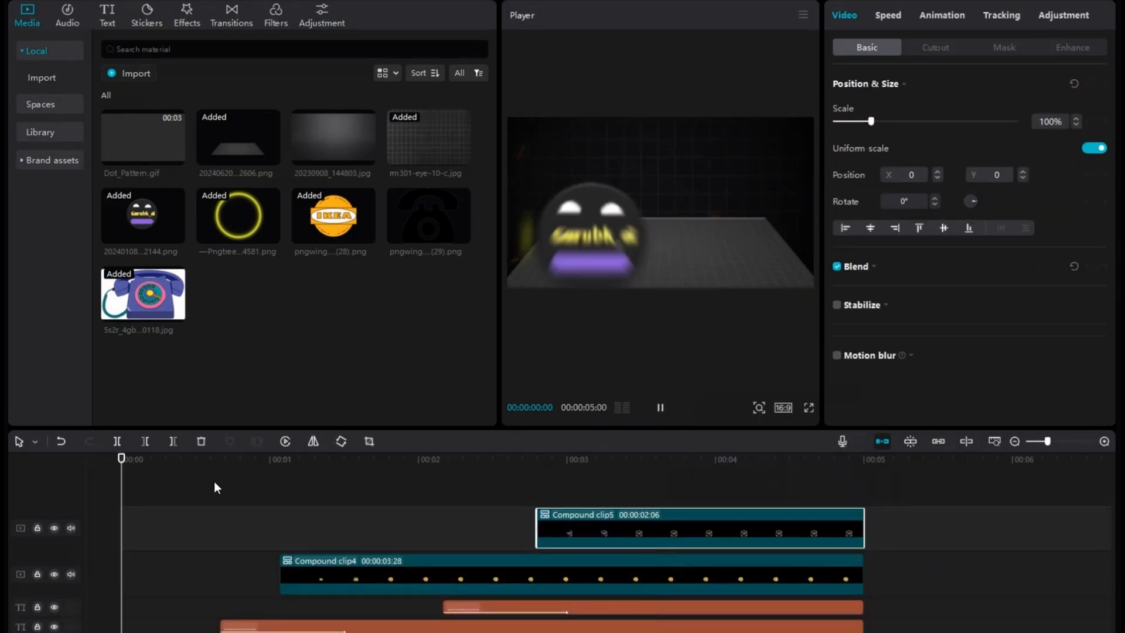
Step: Apply the Fade In animation to the telephone compound clip
click(650, 460)
click(941, 16)
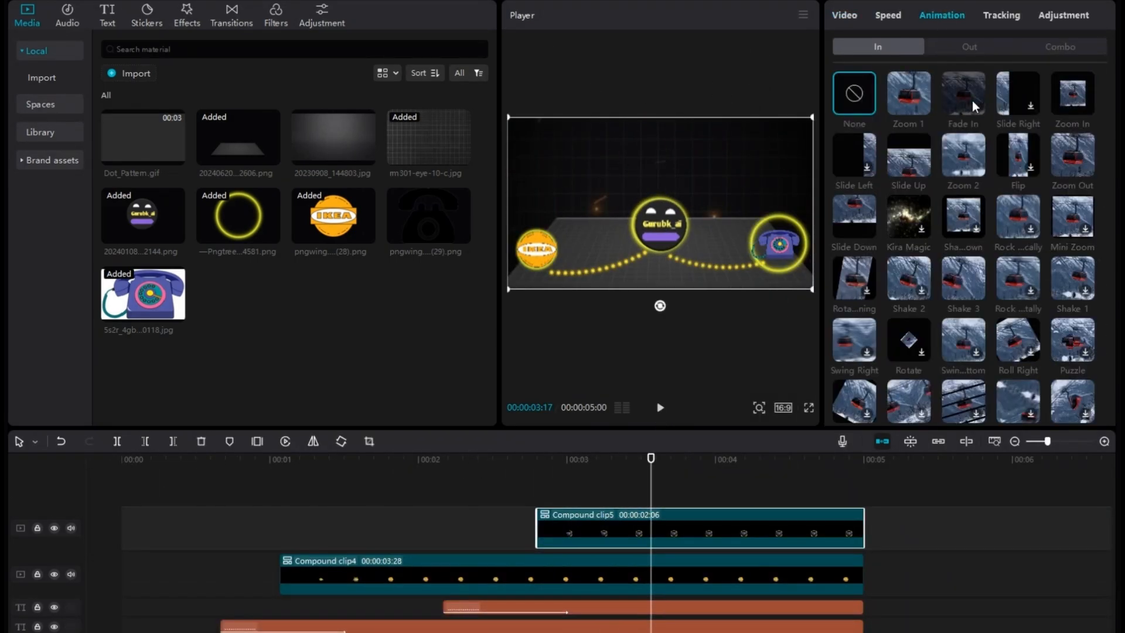
click(963, 94)
Step: Duplicate the IKEA compound clip onto the uppermost track, scale it to 69%, and place it at about X -224, Y 110
click(652, 574)
key(ctrl+c)
key(ctrl+v)
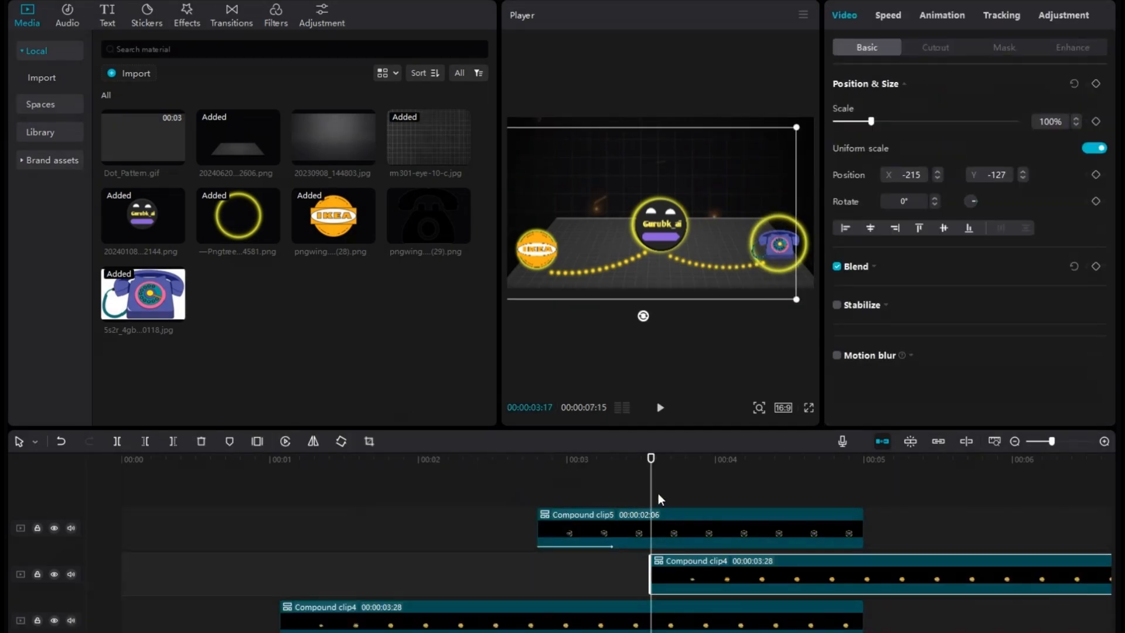
drag(702, 574, 703, 527)
drag(700, 281, 740, 270)
drag(652, 487, 804, 489)
drag(794, 289, 745, 261)
drag(703, 234, 705, 225)
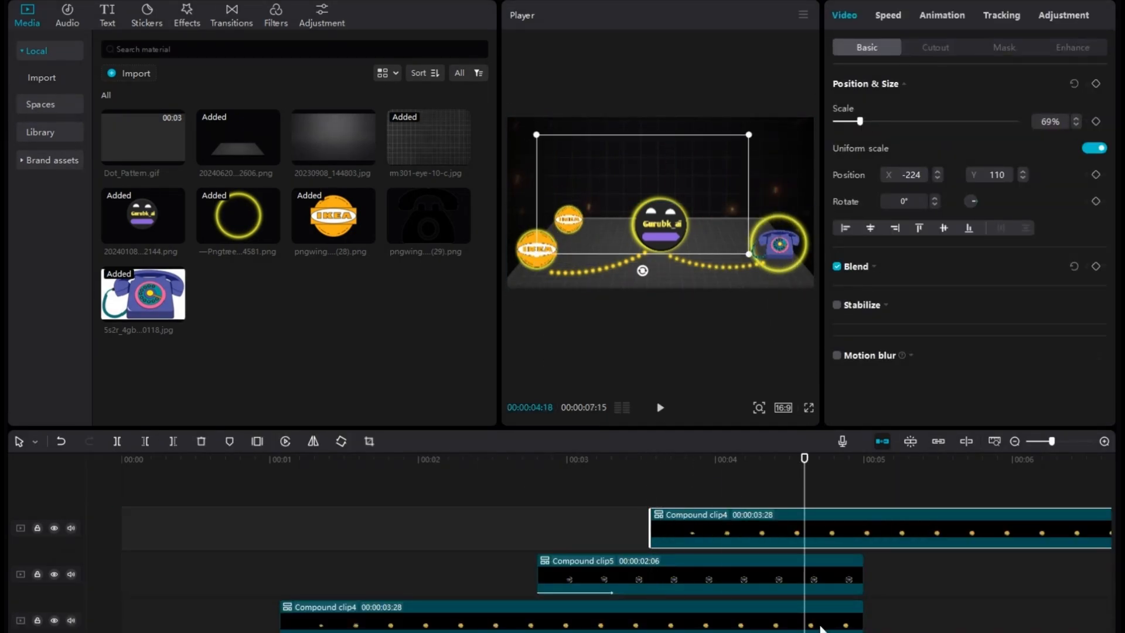
Step: Paste a copy of the dotted curve starting near 00:00:03:21, and start the smaller IKEA clip at about 00:00:03:26
right_click(656, 629)
click(682, 535)
key(ctrl+v)
drag(852, 585, 717, 559)
drag(804, 460, 631, 460)
drag(701, 520, 745, 521)
drag(631, 508, 691, 510)
Step: Rotate and position the copied curve to link the smaller IKEA logo to the central logo, and move that logo to about X -302, Y 101
click(718, 561)
drag(593, 272, 600, 249)
drag(592, 210, 616, 214)
drag(642, 278, 630, 267)
drag(690, 489, 804, 489)
drag(568, 221, 624, 261)
click(754, 563)
drag(615, 208, 612, 207)
drag(651, 286, 645, 281)
click(567, 240)
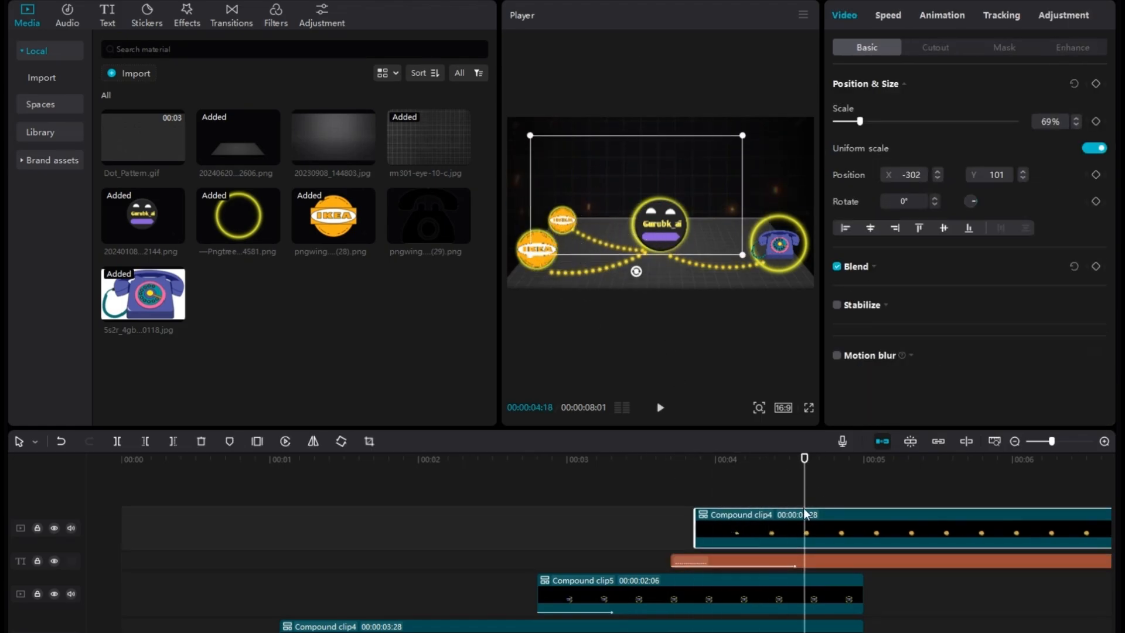
Step: Trim the smaller IKEA clip and its dotted curve to end at 00:00:05:00
click(875, 518)
ctrl+click(879, 565)
key(w)
Step: Duplicate the telephone compound clip to start at about 00:00:04:09, scale it to 52%, and place it at about X 263, Y 127
drag(863, 459, 824, 509)
click(704, 625)
right_click(703, 596)
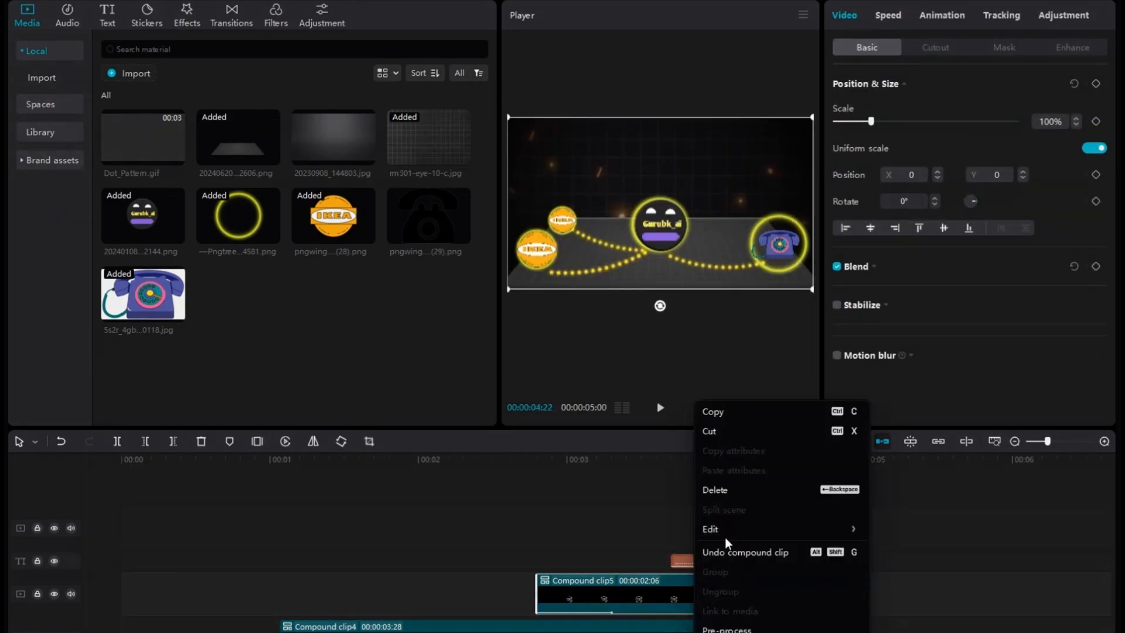
click(719, 410)
key(ctrl+v)
drag(824, 459, 790, 528)
drag(904, 593, 833, 594)
drag(779, 244, 770, 212)
drag(804, 256, 736, 202)
click(838, 459)
drag(713, 192, 744, 214)
Step: Copy a dotted curve clip for linking the smaller telephone to the central logo
click(686, 262)
right_click(530, 629)
click(570, 545)
right_click(838, 563)
click(683, 460)
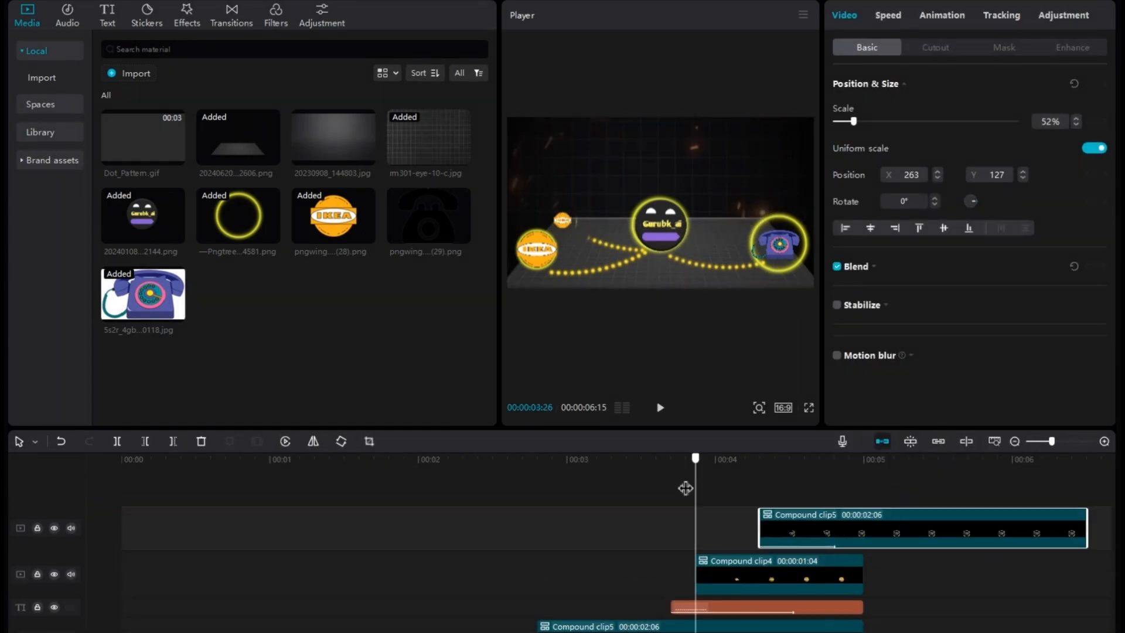
click(763, 459)
click(817, 524)
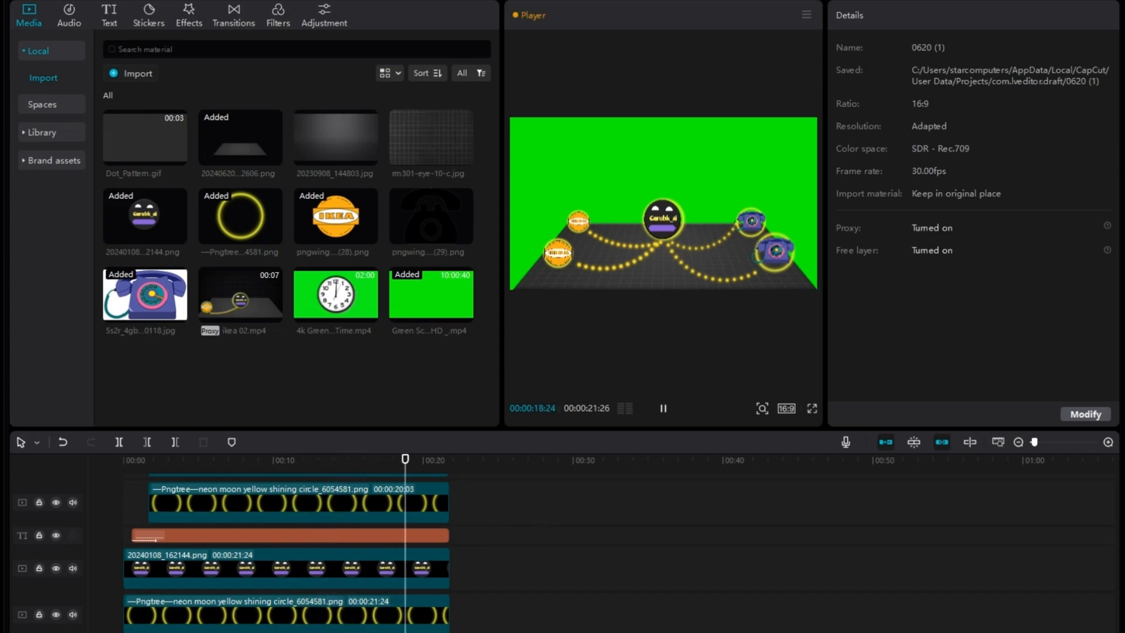
Step: Stop the preview, export the green-background platform scene as ikea.mp4, and use that video as the timeline's only clip
key(space)
key(ctrl+e)
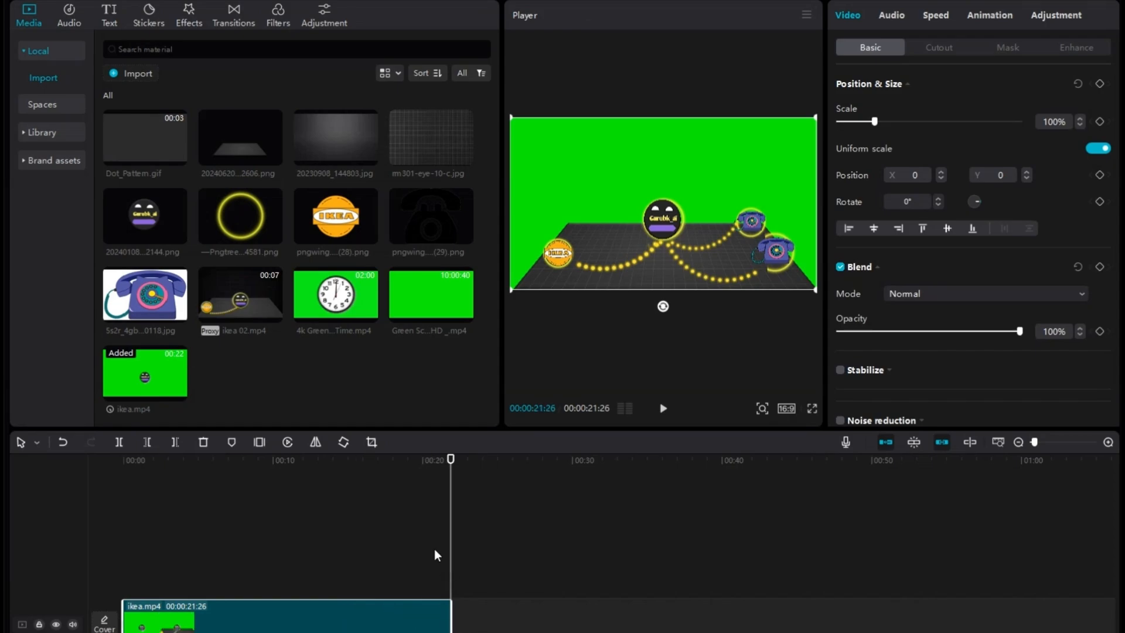
Step: Chroma-key out the green background of ikea.mp4 with strength 100 and shadow 100
key(Home)
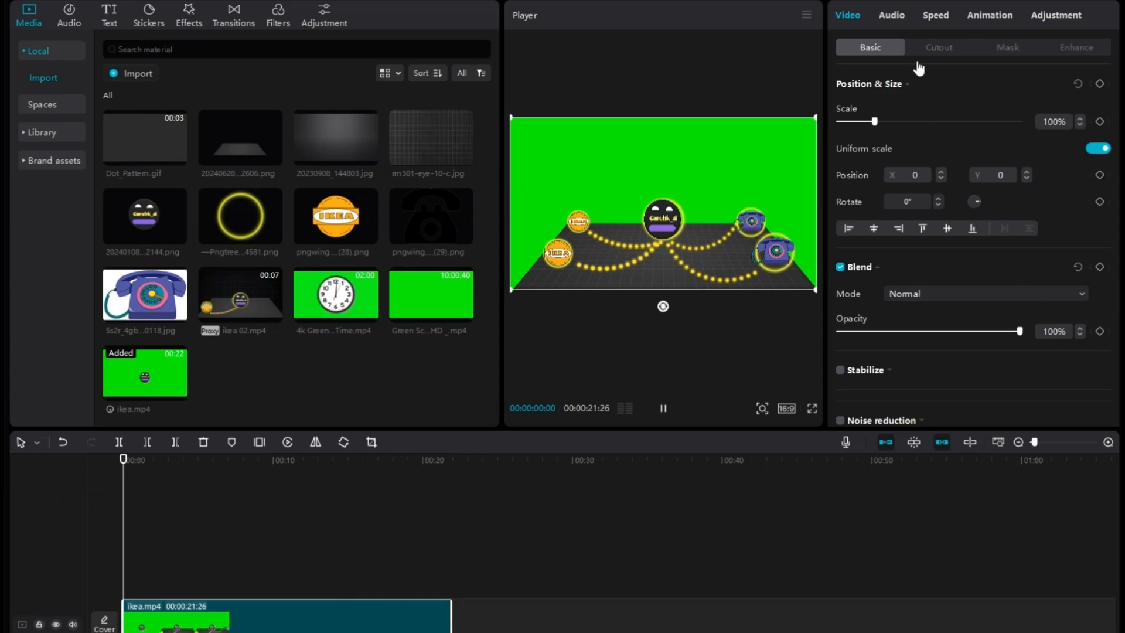
click(934, 48)
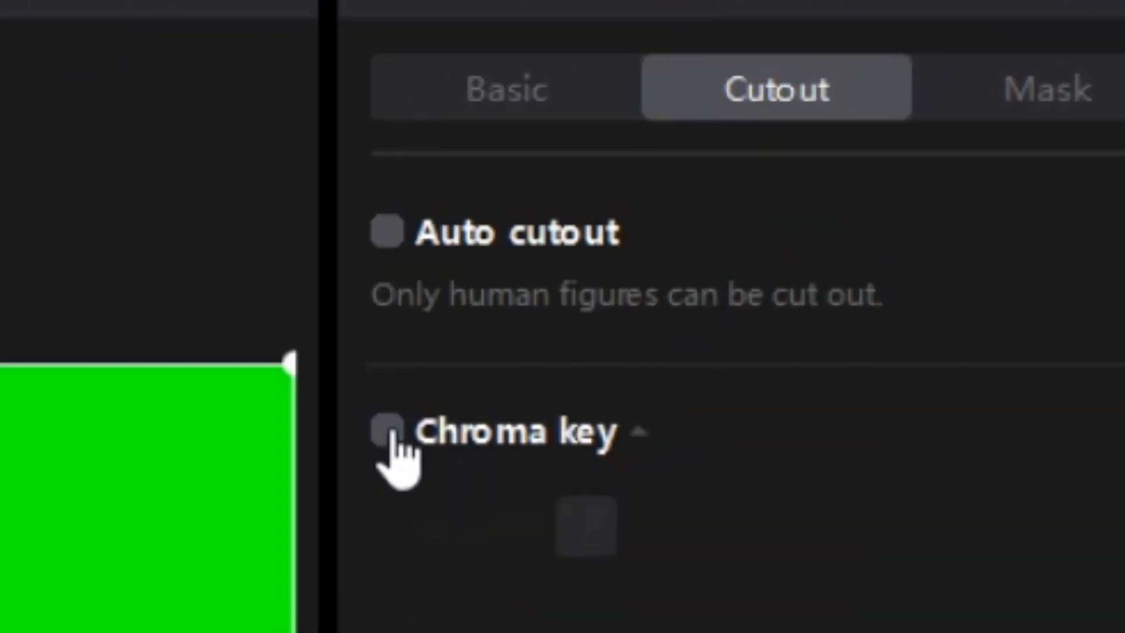
click(840, 136)
click(587, 527)
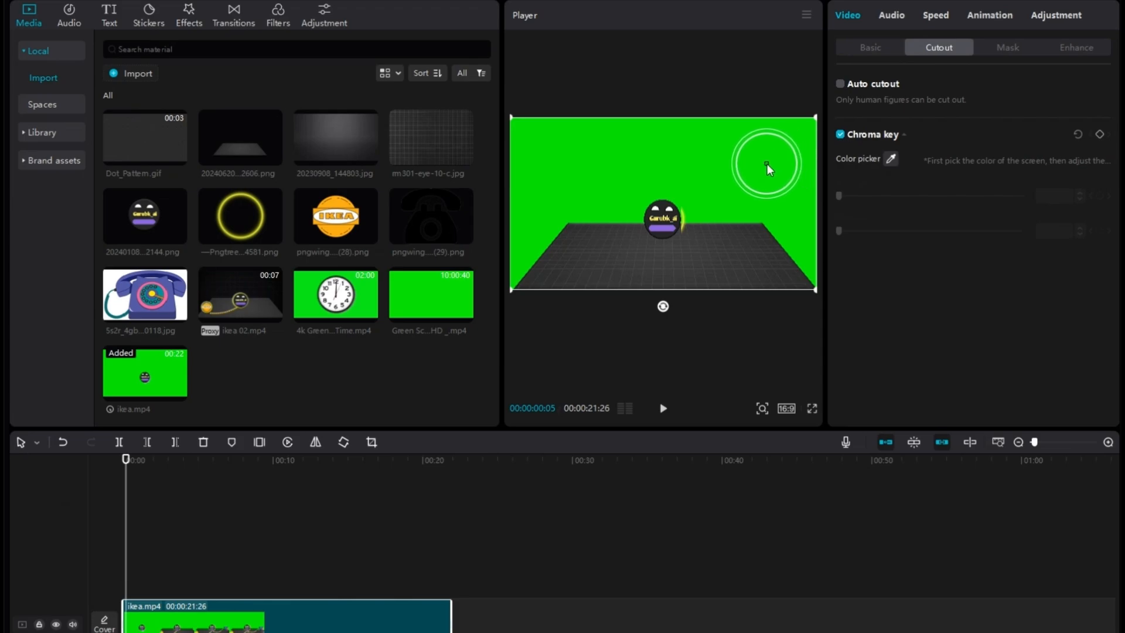
click(761, 166)
drag(832, 197, 1022, 196)
drag(839, 231, 1022, 231)
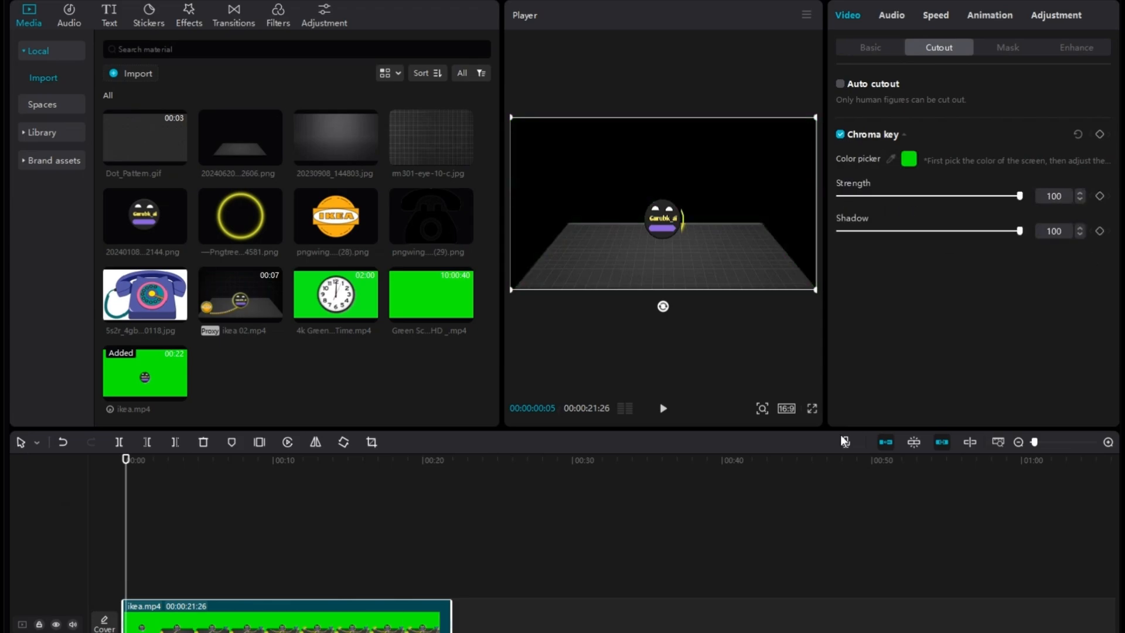
Step: Preview the keyed scene and add a position and size keyframe to ikea.mp4 at 00:00:11:09
key(space)
drag(239, 526, 291, 625)
click(860, 48)
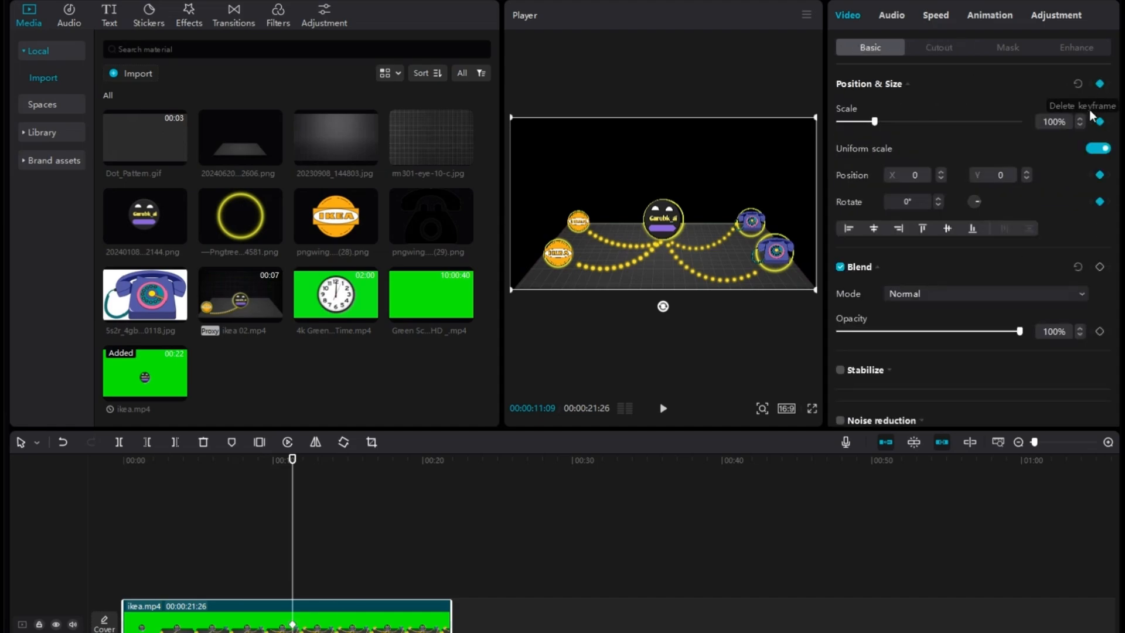
Step: Farther along ikea.mp4, keyframe a zoom into the central logo with scale 423% and position X 105, Y -878
key(Right)
key(Right)
key(Right)
key(Right)
key(Right)
key(Right)
key(Right)
key(Right)
key(Right)
key(Right)
key(Right)
key(Right)
key(Right)
key(Right)
key(Right)
key(Right)
key(Right)
key(Right)
key(Right)
key(Right)
key(Right)
key(Right)
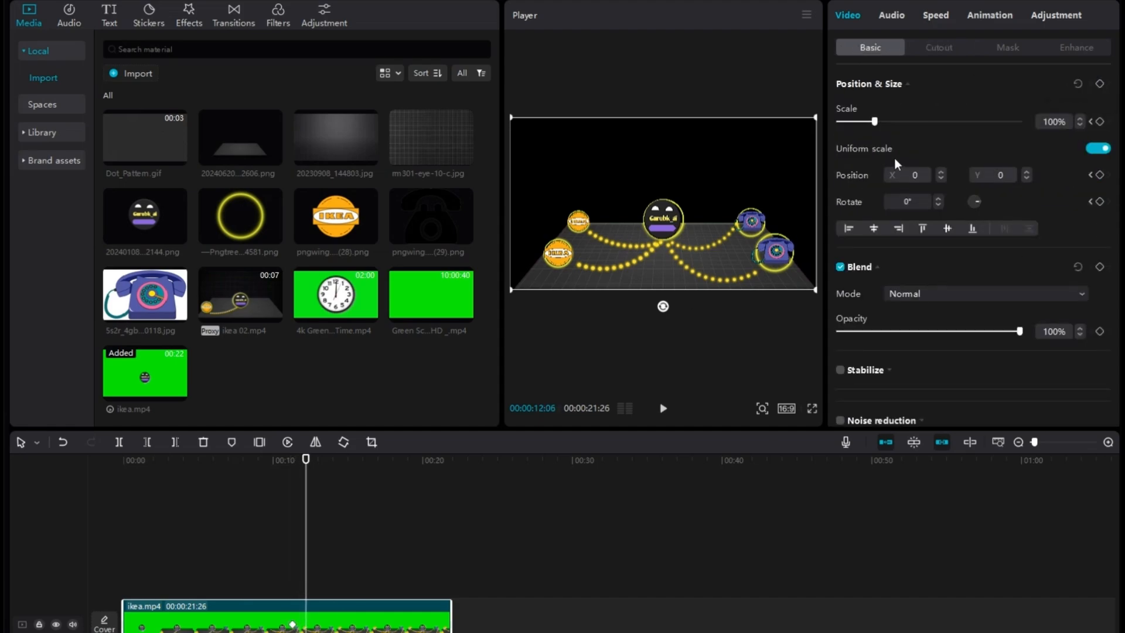
drag(881, 121, 938, 157)
drag(750, 239, 758, 271)
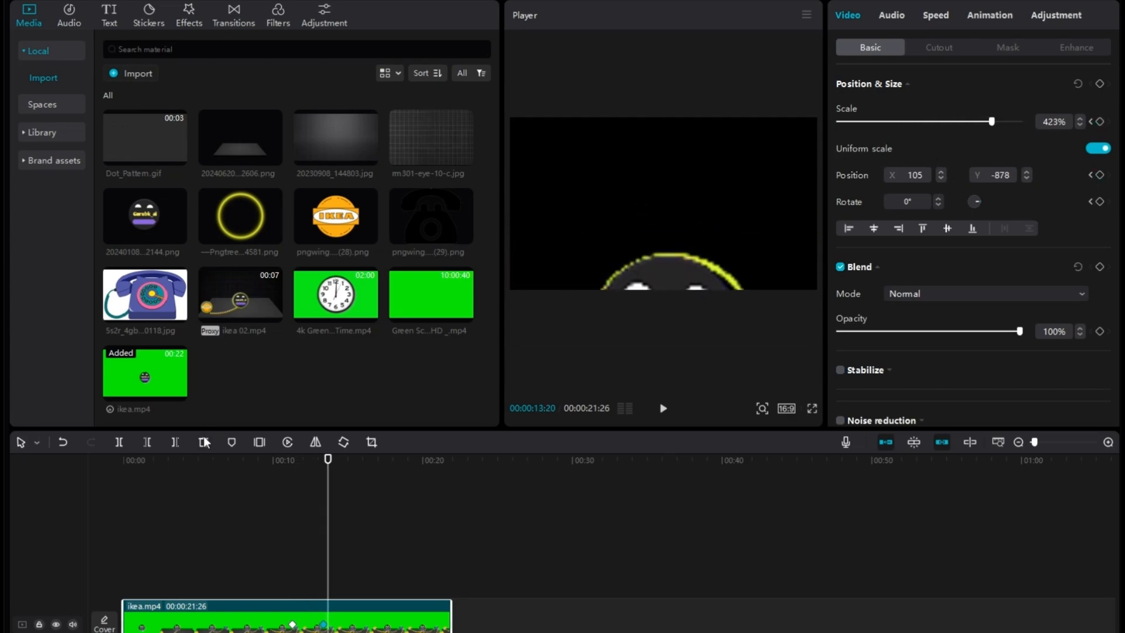
Step: Move ikea.mp4 up a track, add the green-screen wall clock video beneath it, and trim the clock to end with ikea.mp4
drag(221, 605, 222, 555)
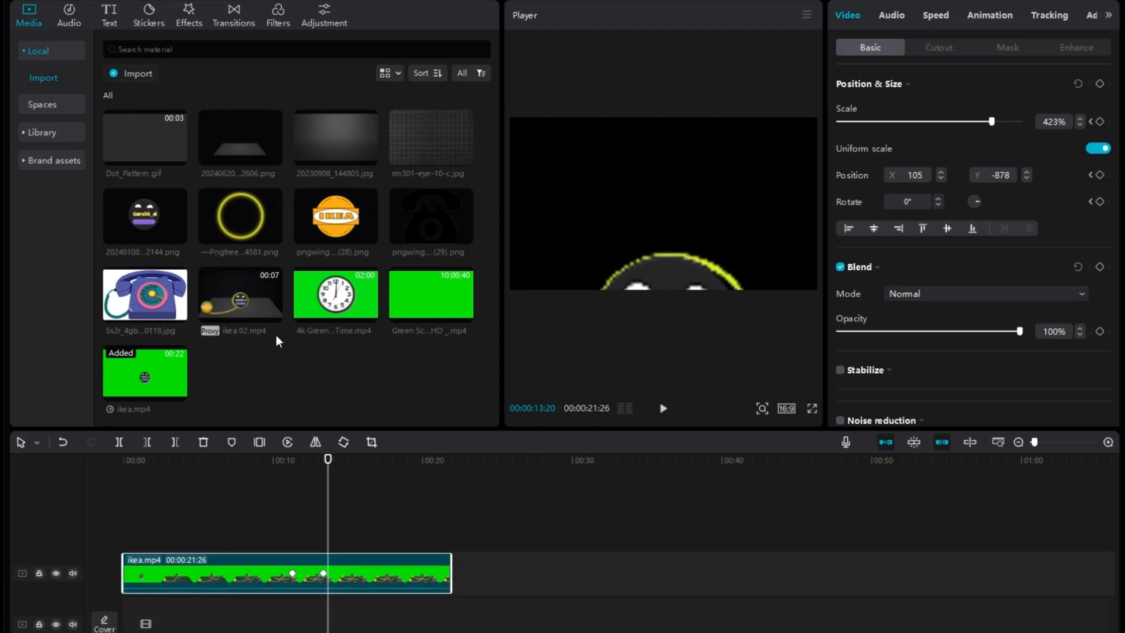
drag(339, 298, 152, 609)
drag(338, 511, 448, 559)
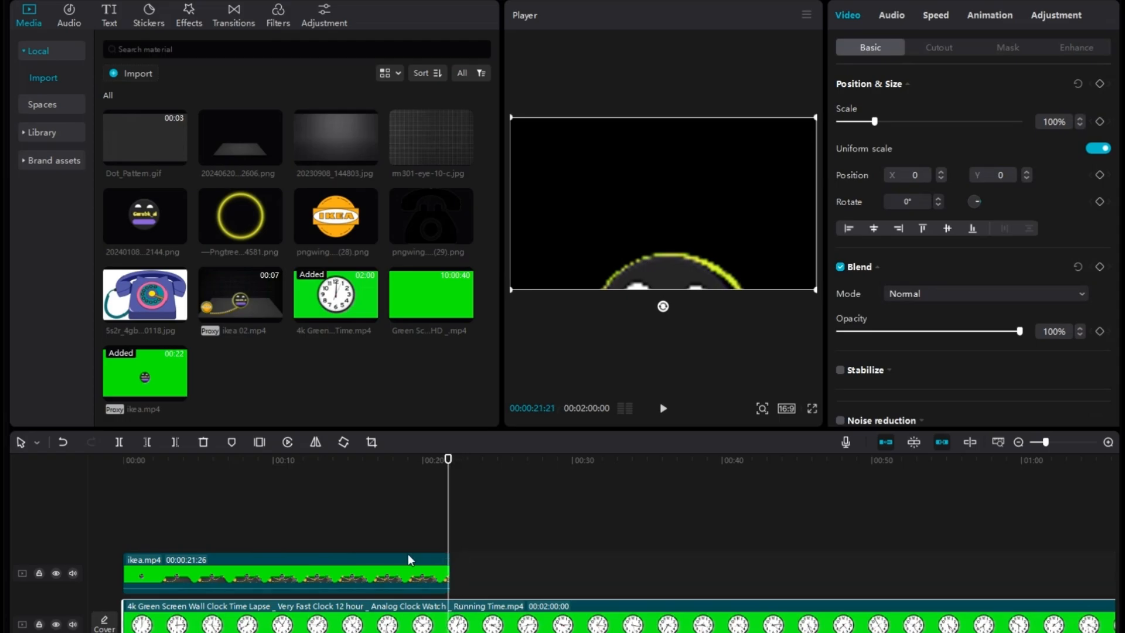
click(122, 440)
click(200, 444)
click(377, 540)
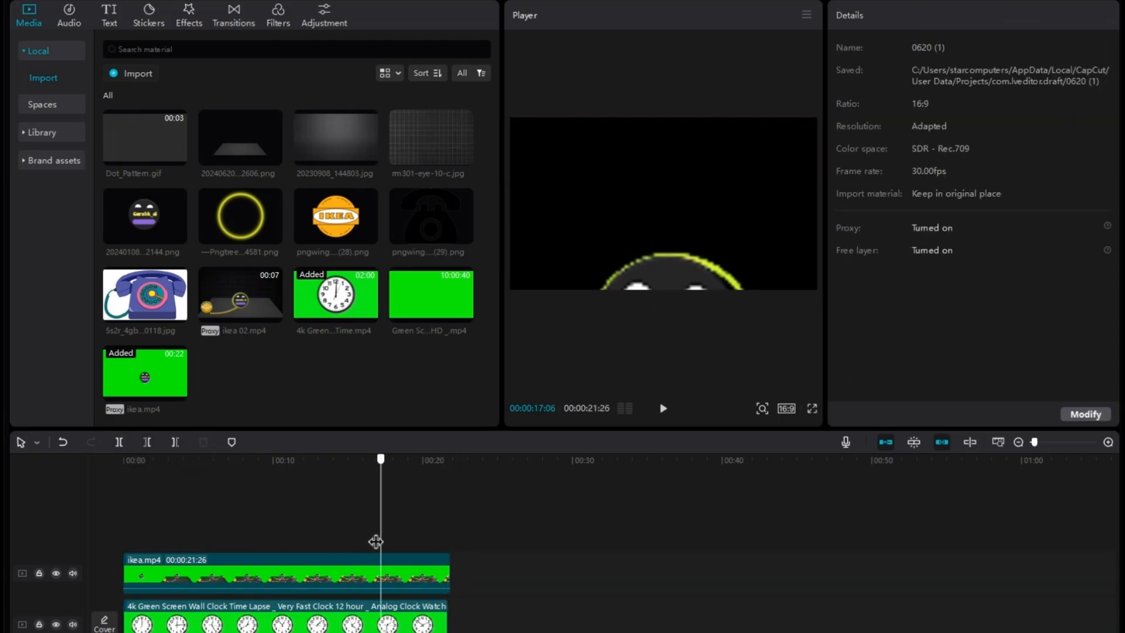
Step: Chroma-key out the clock video's green background and keyframe its position at X 0, Y -114 at 00:00:12:13
click(363, 615)
click(938, 47)
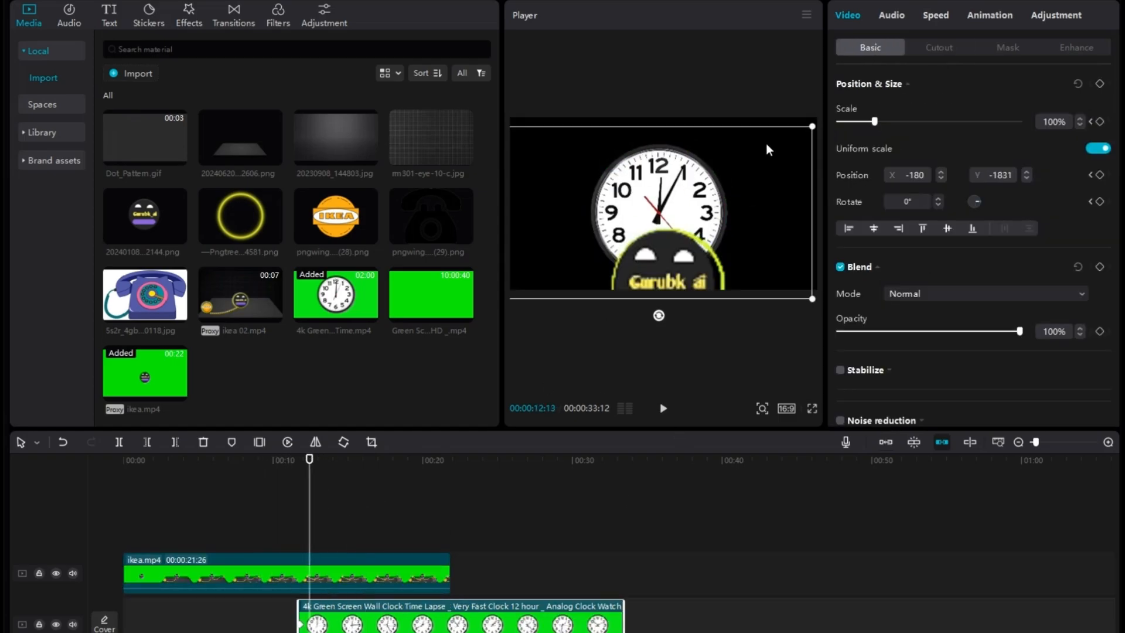
drag(766, 144, 771, 144)
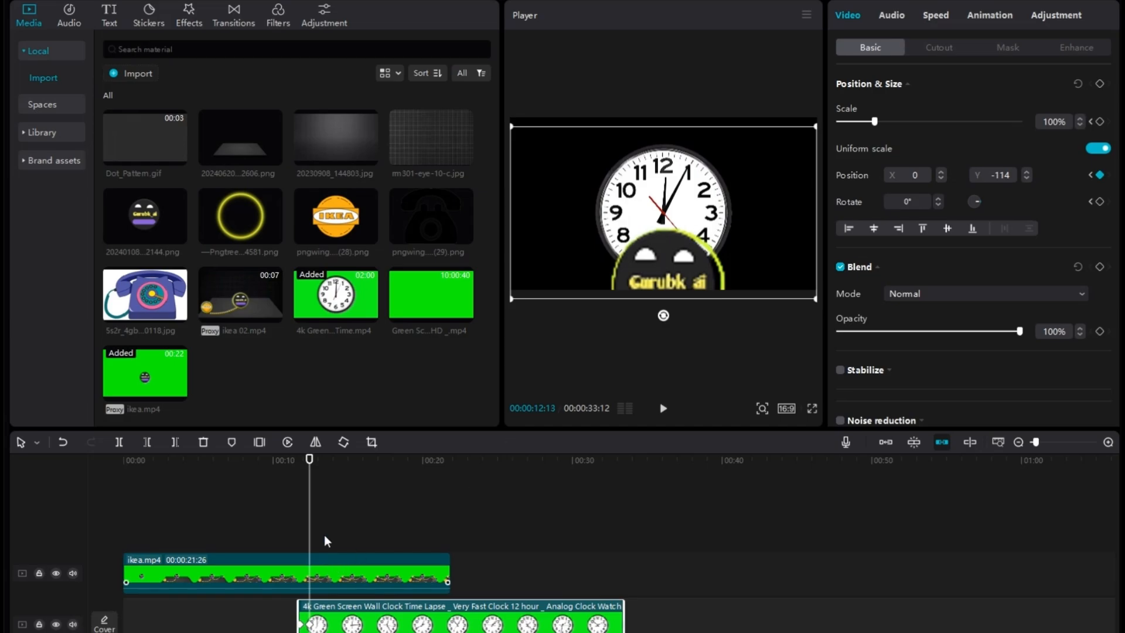
drag(314, 532, 276, 535)
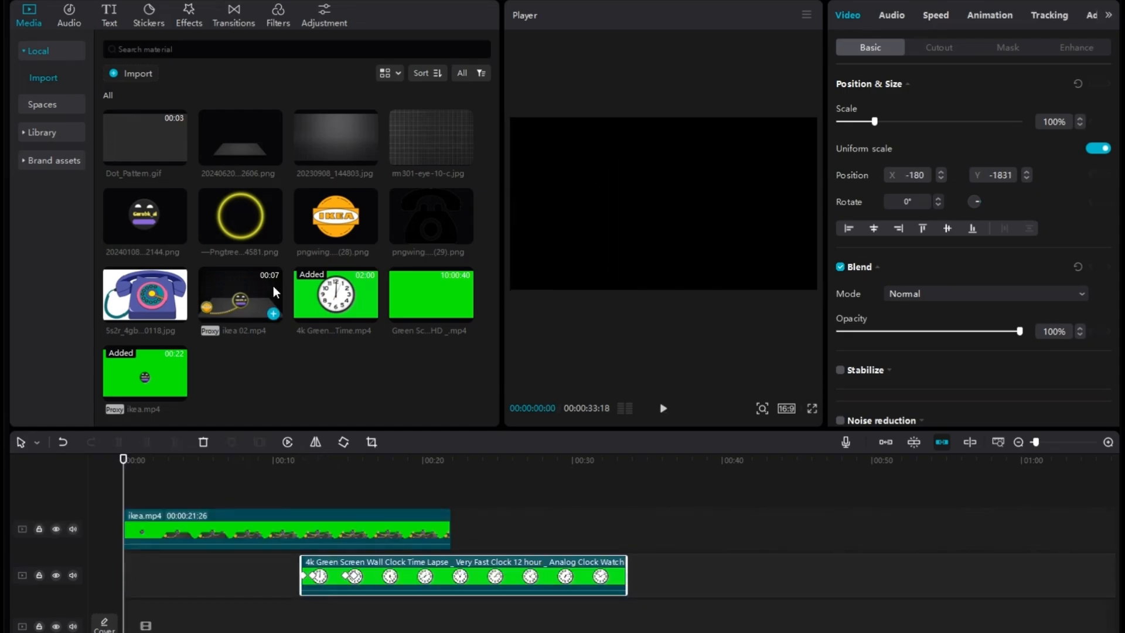
Step: Add 20230908_144803.jpg as the background beneath the clock and ikea.mp4, extend it to ikea.mp4's end, and play the scene
click(337, 143)
drag(337, 143, 125, 630)
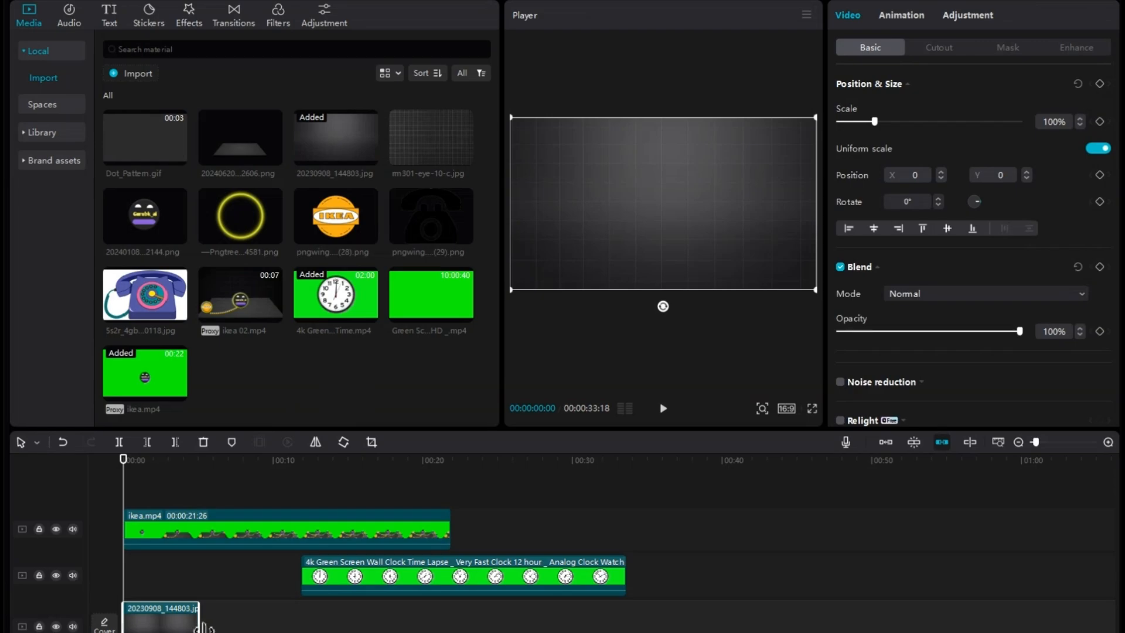
drag(199, 624, 454, 624)
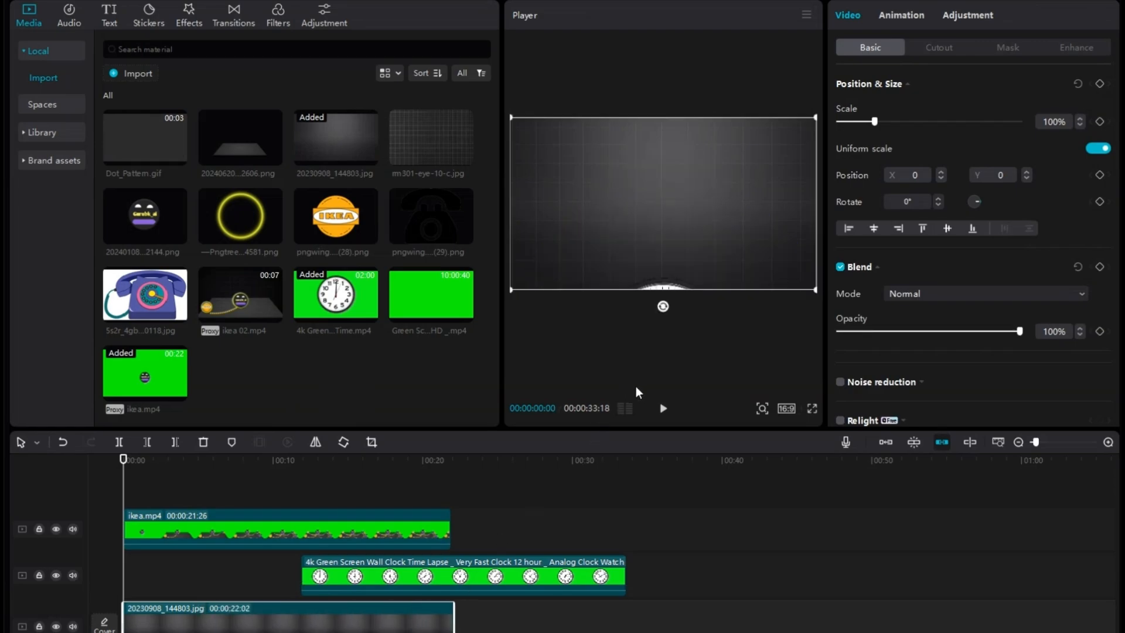
click(665, 409)
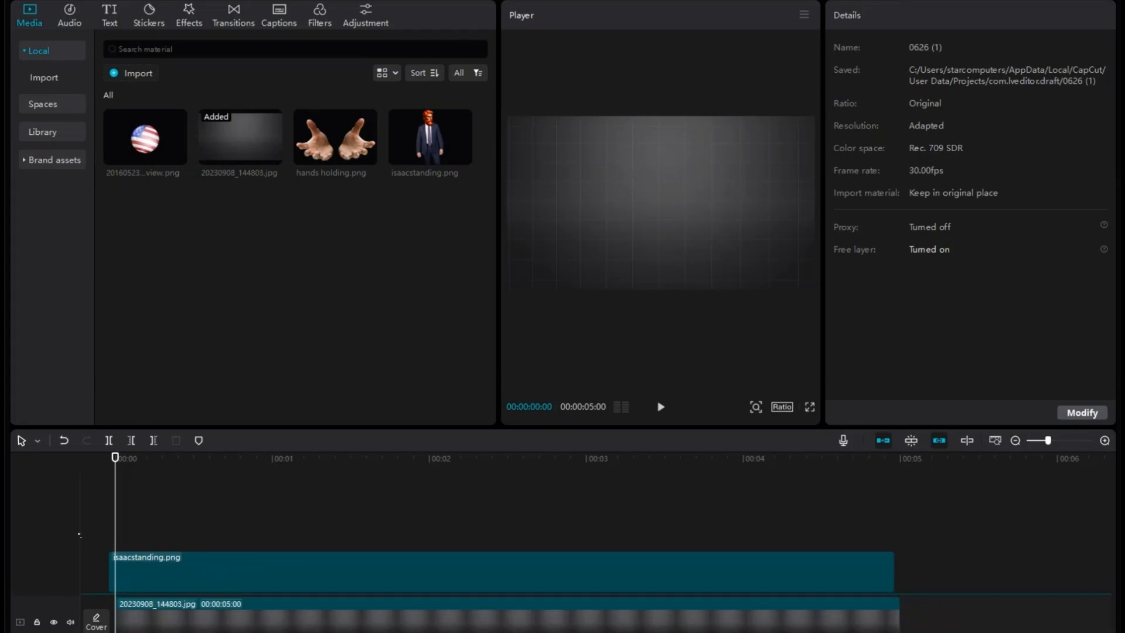
Step: Place isaacstanding.png above the background, scale it to 230% at Y -187, and apply a 2.3 s Kira Magic entrance animation
drag(81, 534, 86, 536)
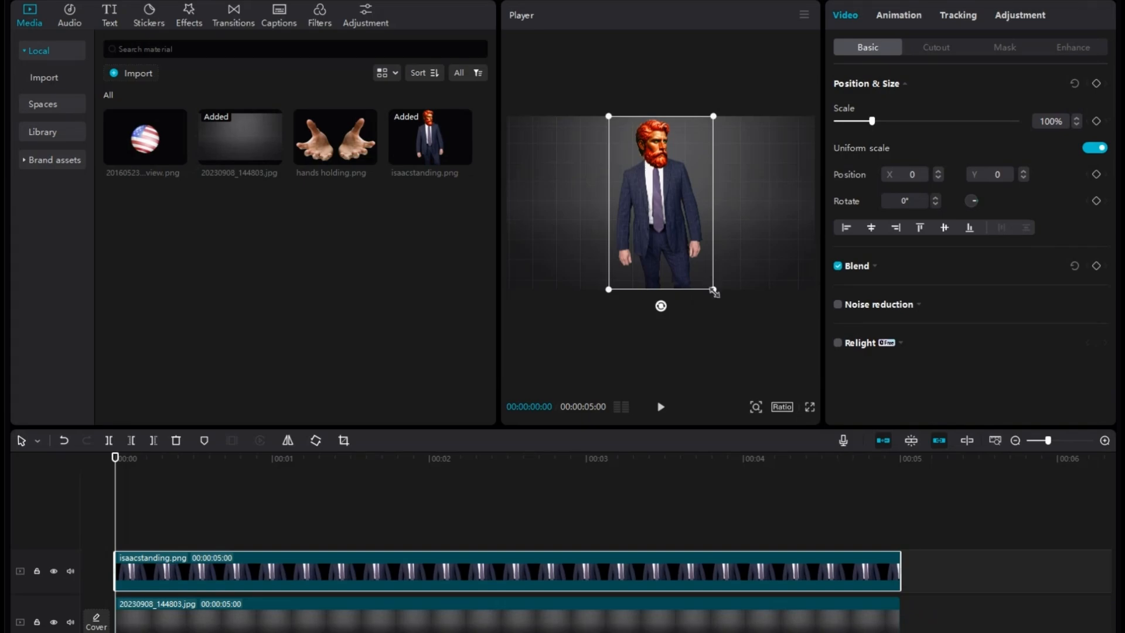
drag(714, 291, 806, 472)
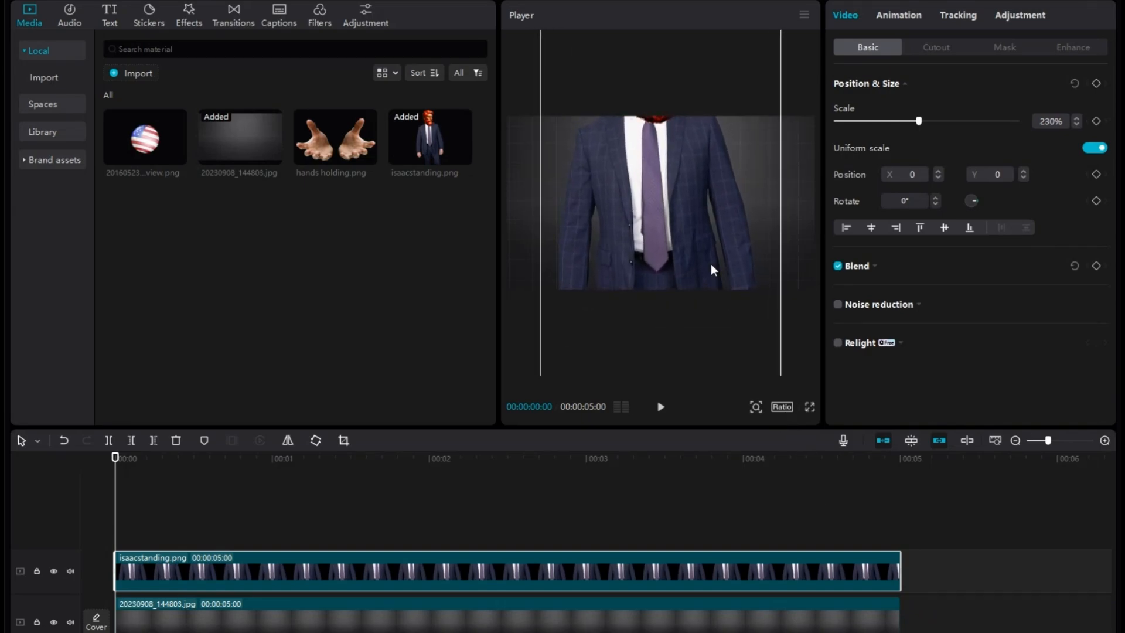
drag(711, 266, 673, 219)
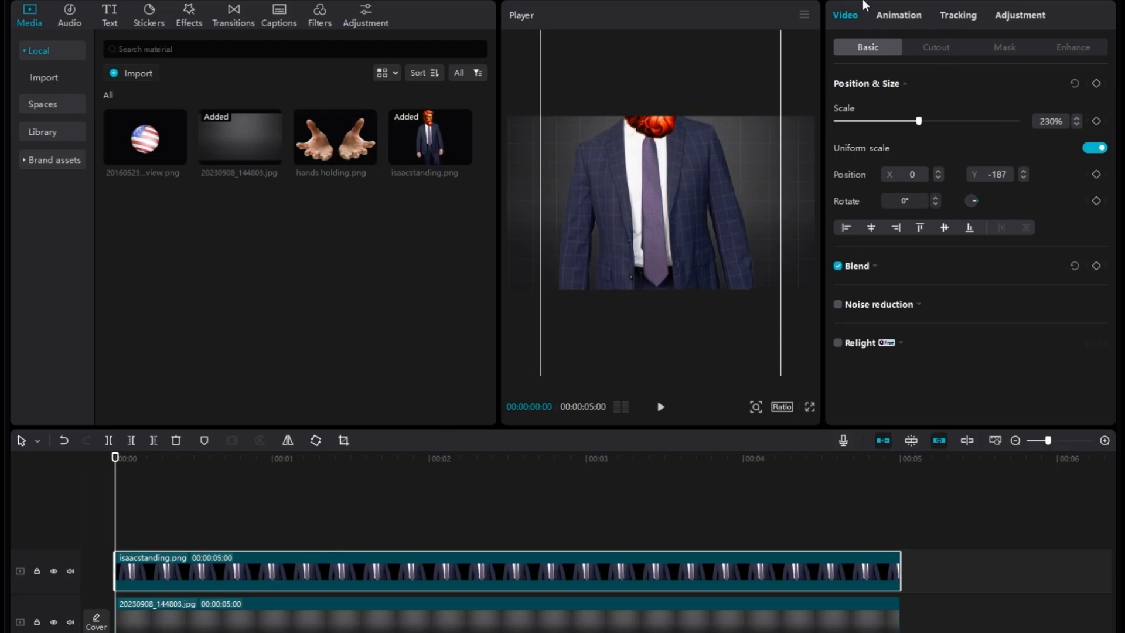
click(883, 17)
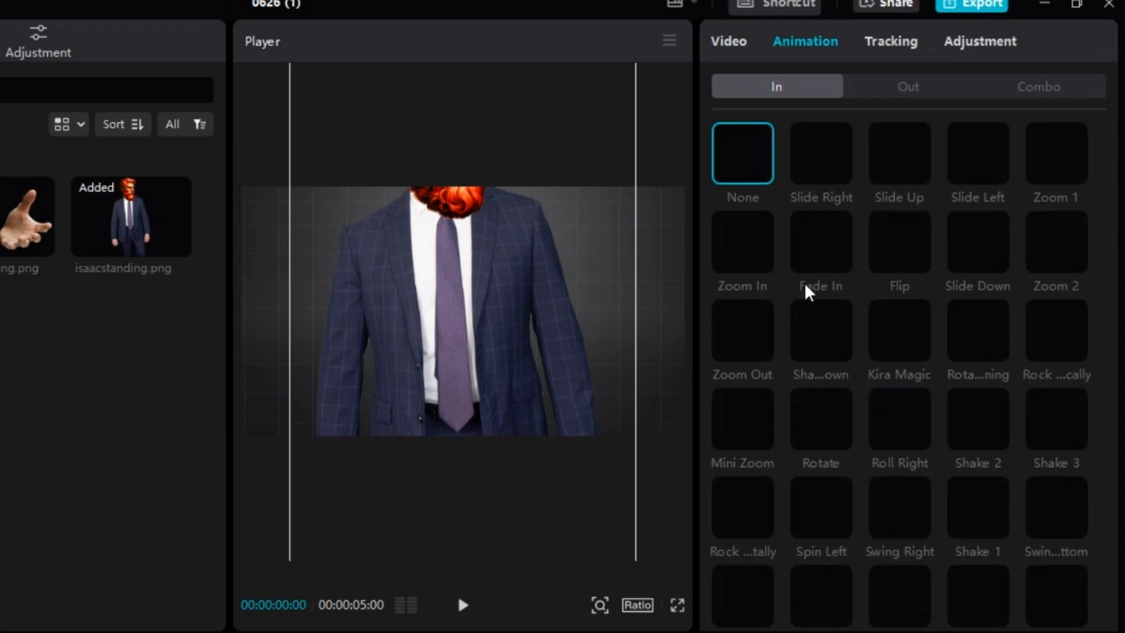
click(898, 326)
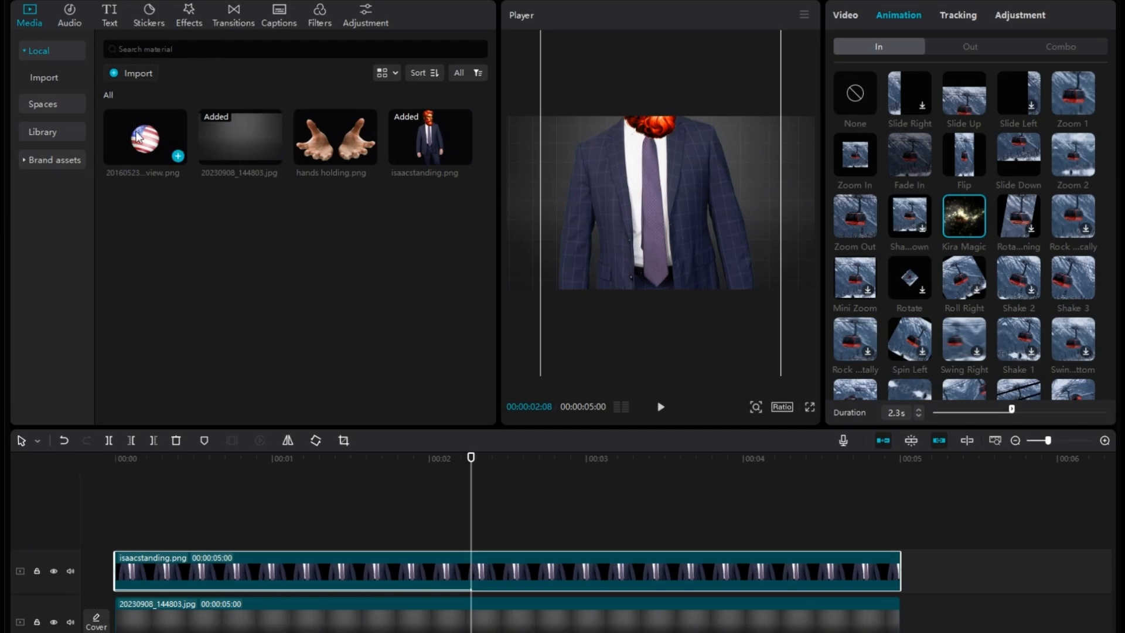
Step: Add hands holding.png on a new track above isaacstanding.png, starting at 00:00:02:08
click(323, 128)
drag(327, 127, 492, 501)
drag(460, 466, 472, 500)
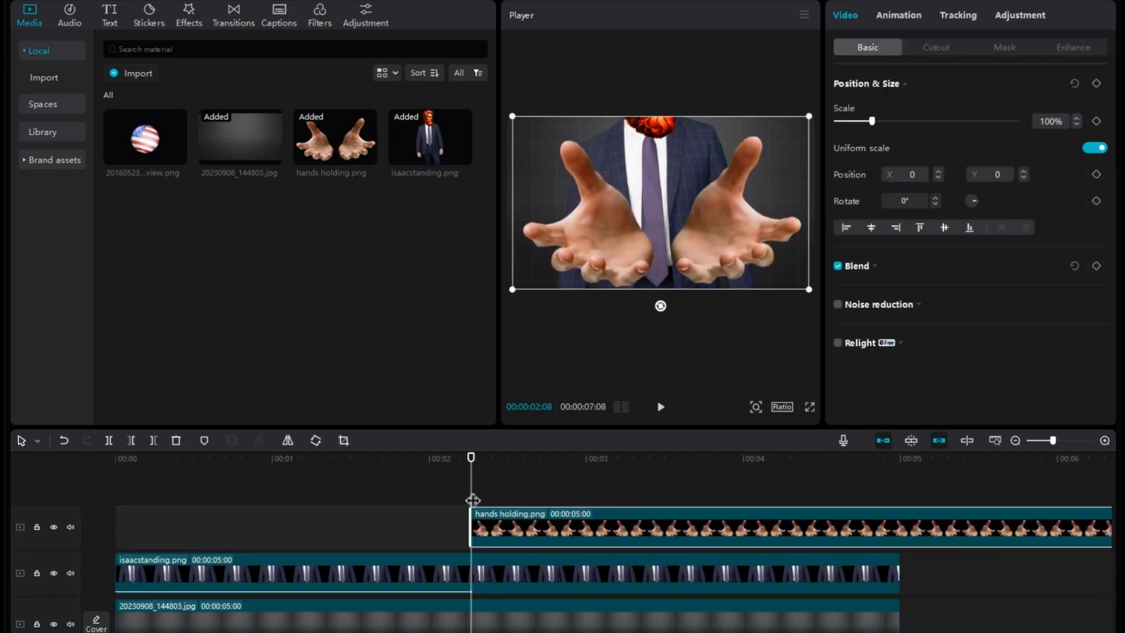
drag(769, 245, 766, 244)
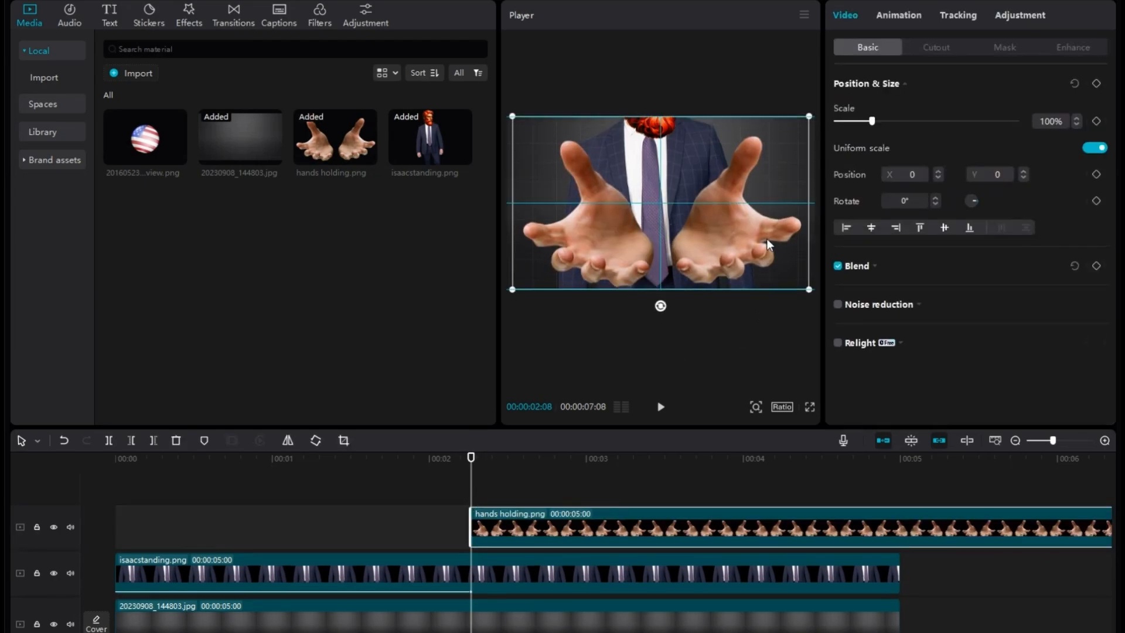
Step: Add the American flag ball image above the hands from 00:00:02:08 and enlarge it to 111%, centred between the palms
drag(156, 146, 474, 475)
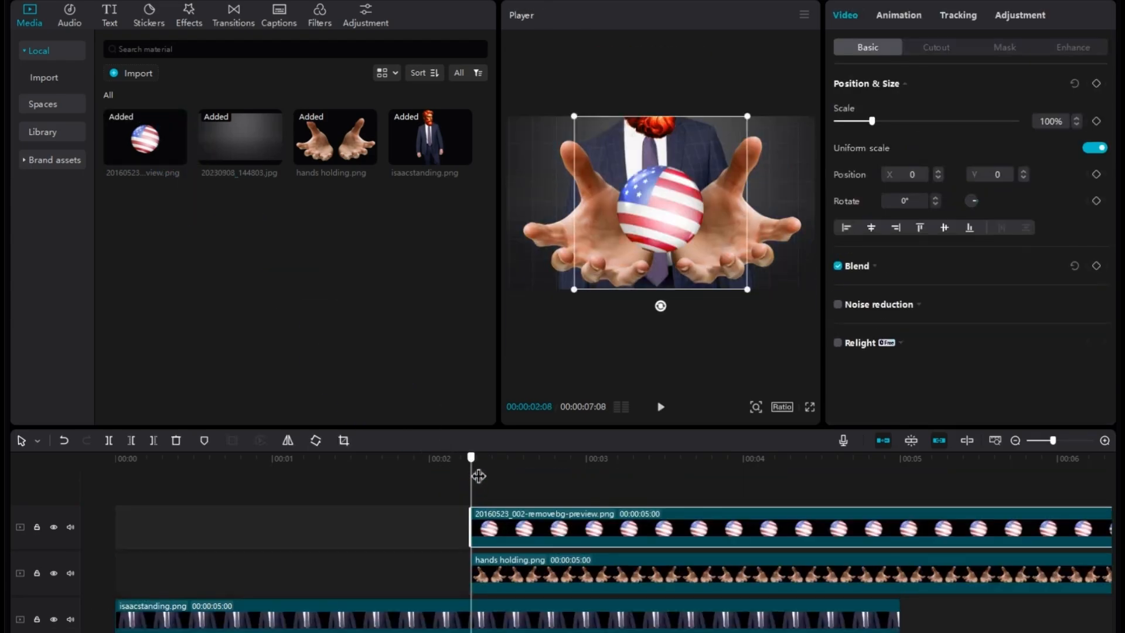
click(450, 474)
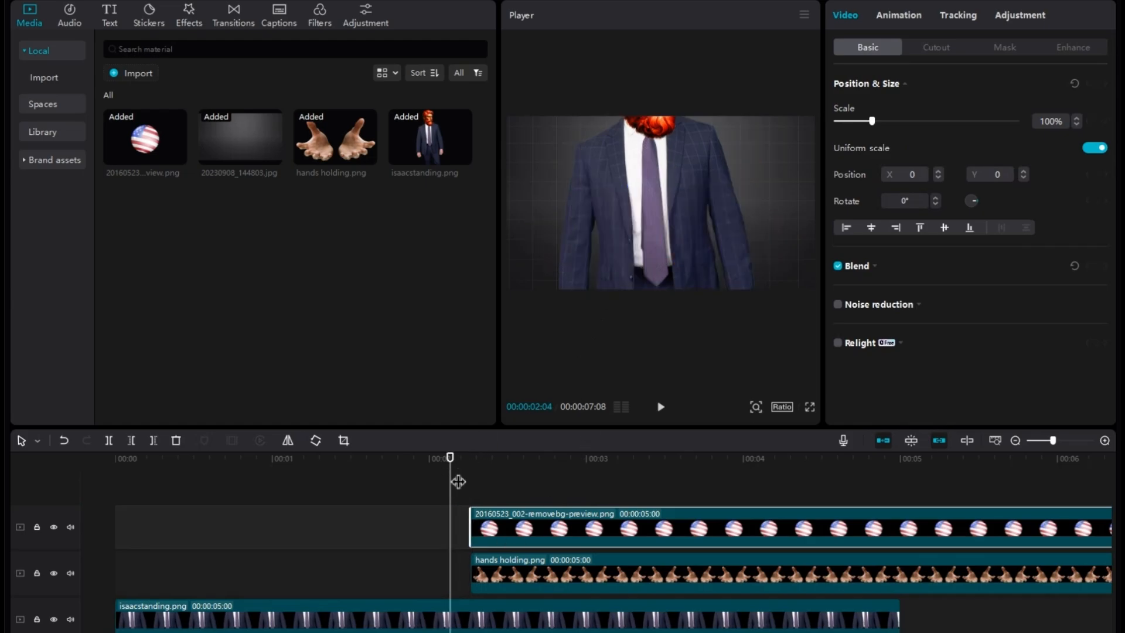
drag(458, 482, 514, 491)
drag(745, 287, 758, 309)
drag(640, 220, 632, 223)
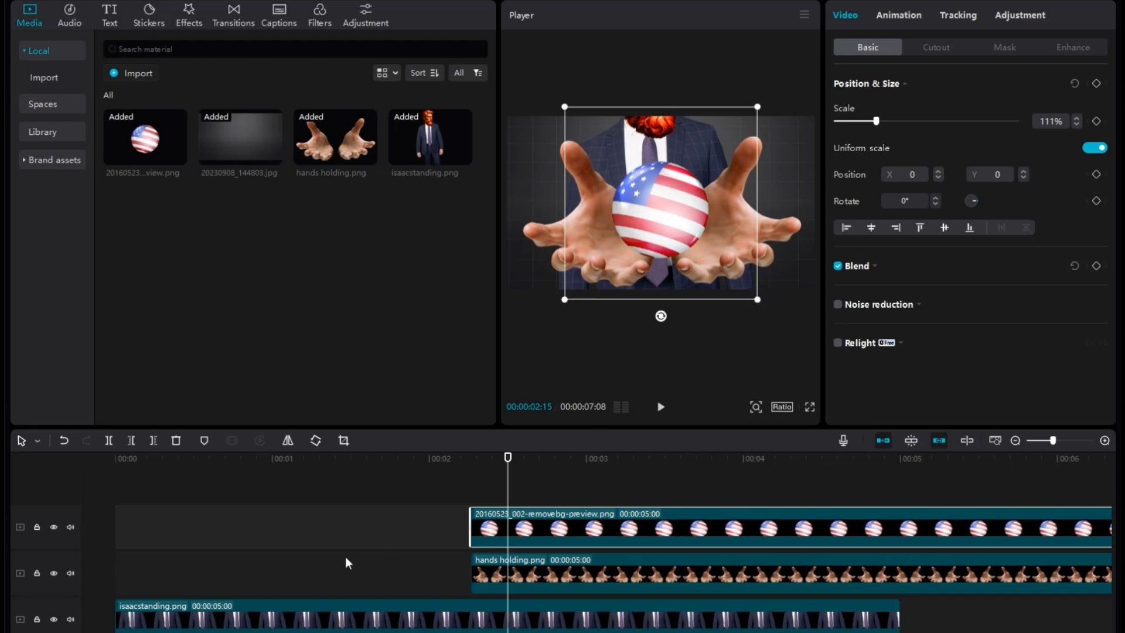
Step: Combine the flag ball and hands clips into one compound clip
drag(430, 518, 520, 569)
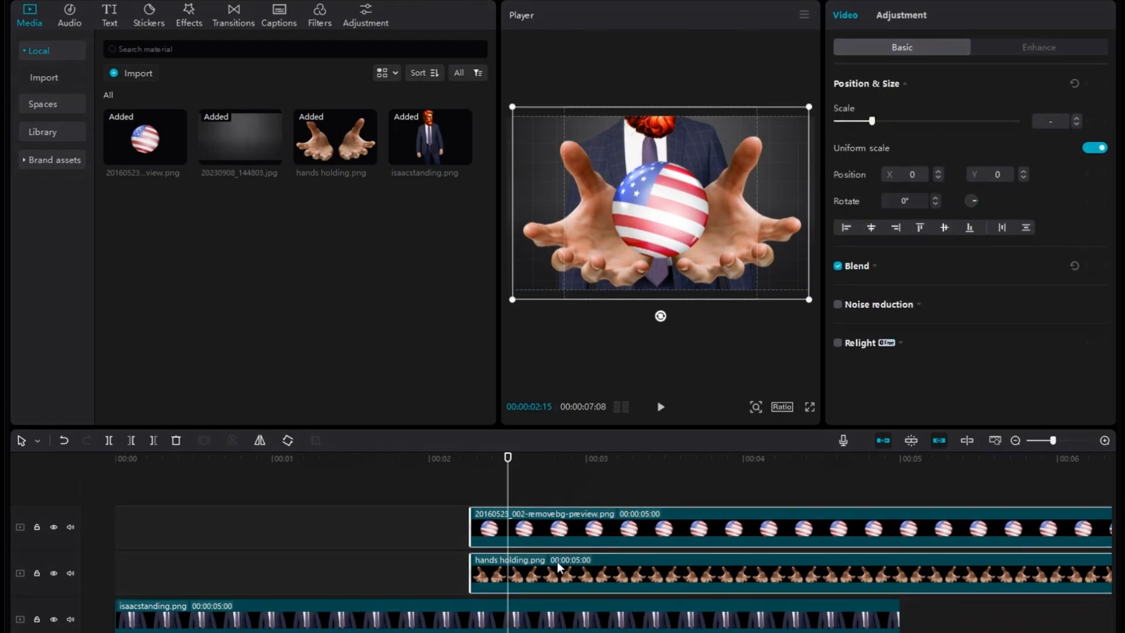
right_click(528, 565)
click(566, 554)
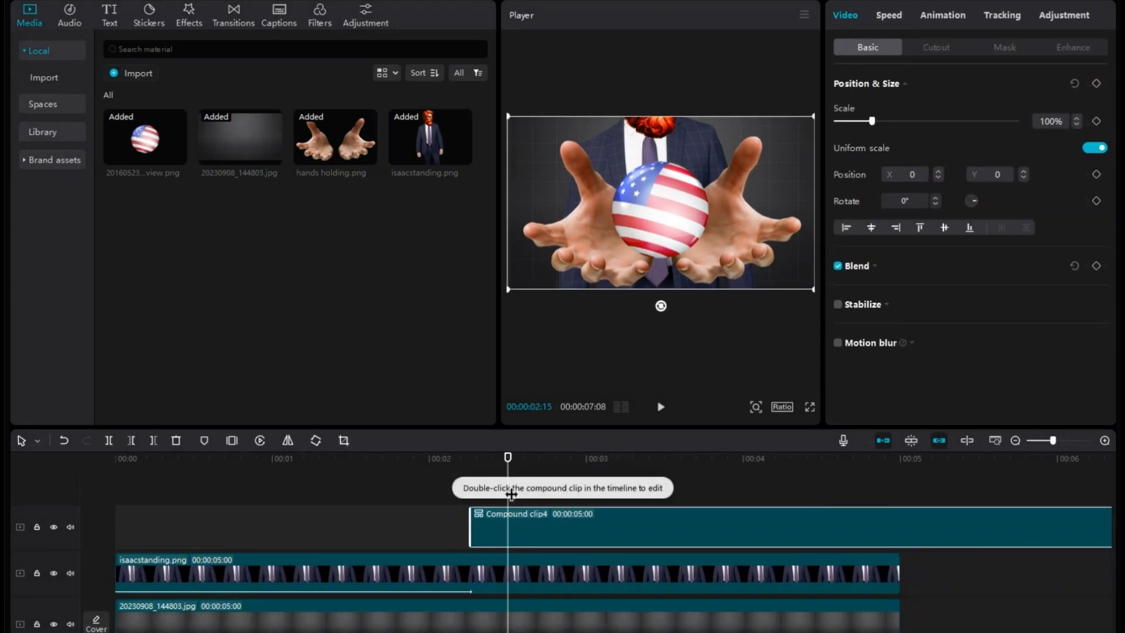
Step: At 00:00:02:08, scale the hands compound clip to 85%, move it below the frame to X 113, Y -1877, and keyframe its position and size
drag(510, 488, 475, 507)
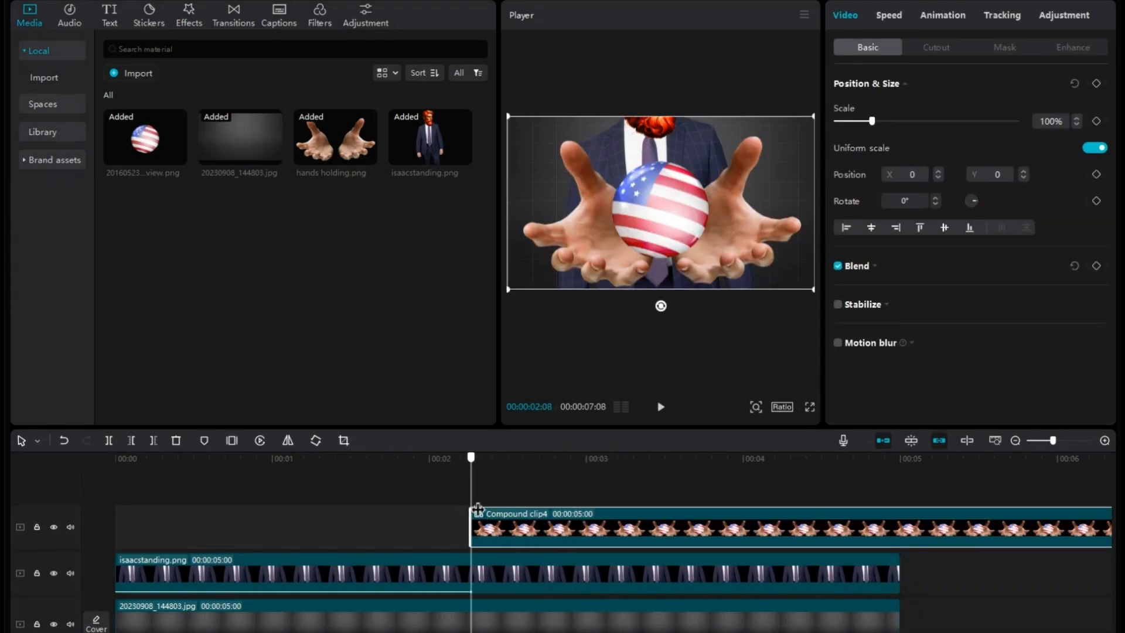
drag(641, 248, 775, 311)
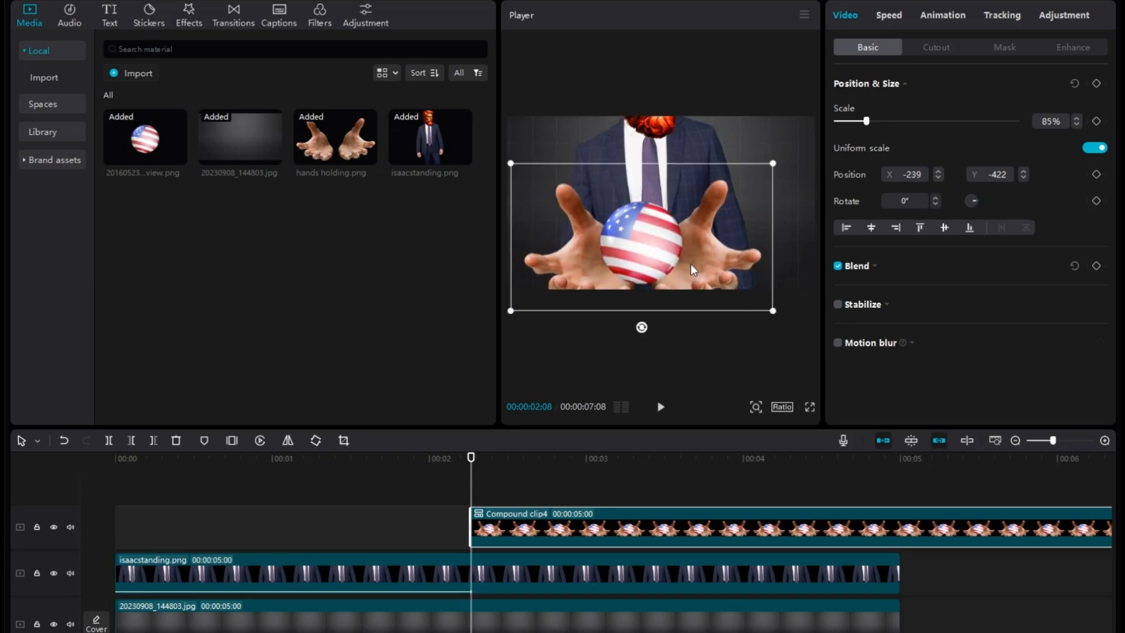
drag(689, 263, 715, 379)
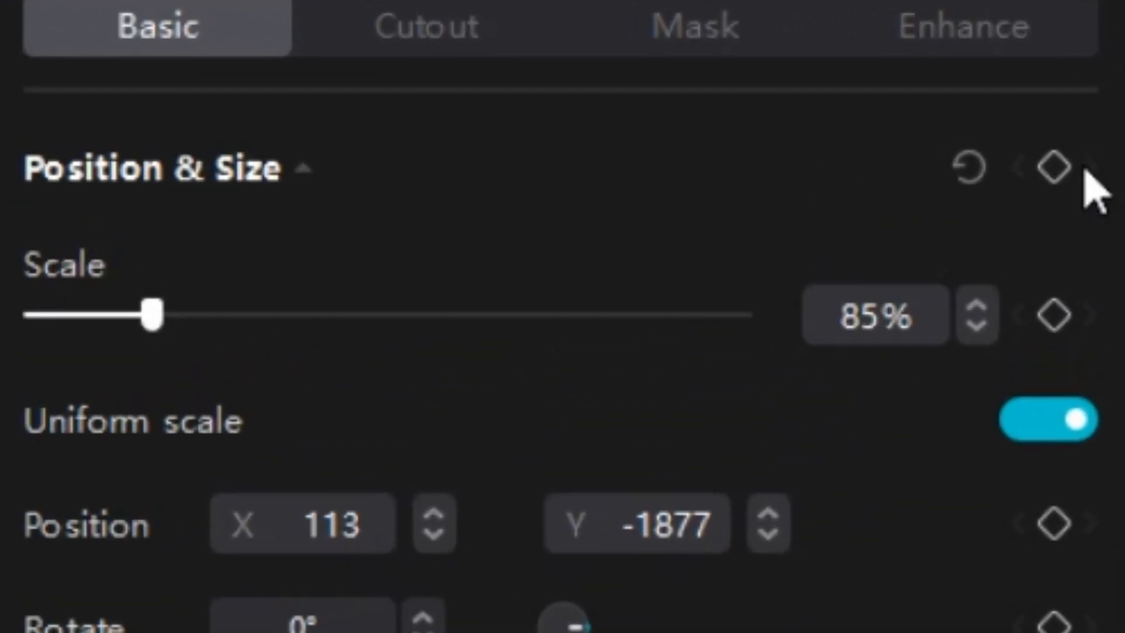
click(1053, 173)
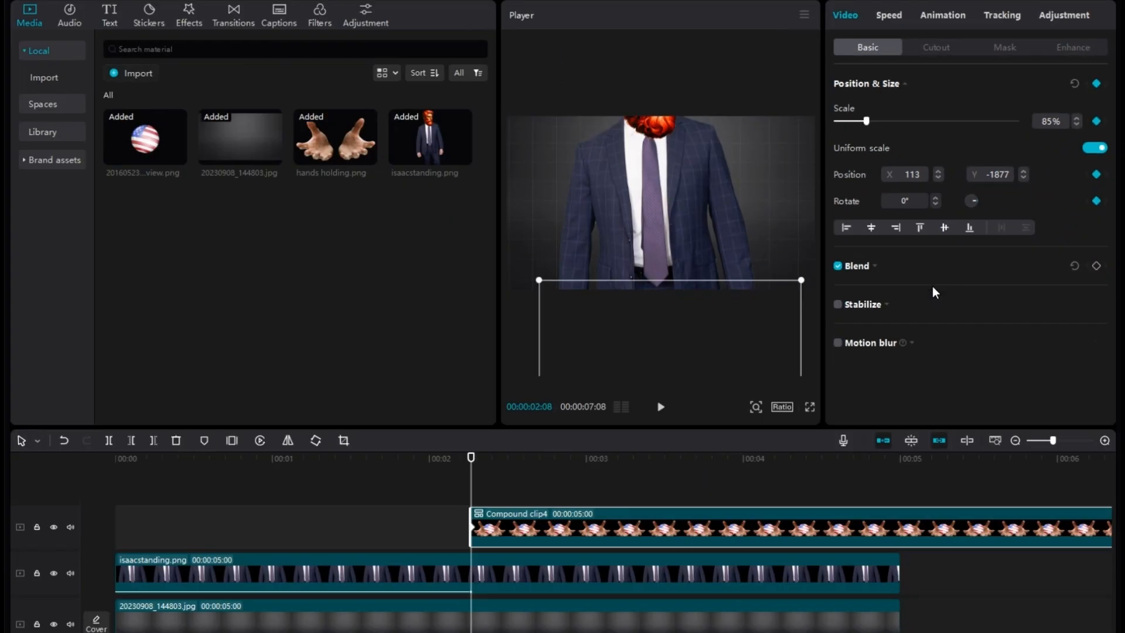
Step: At 00:00:02:22, raise the hands compound clip into the frame at X 0, Y -361
key(Right)
key(Right)
key(Right)
key(Right)
key(Right)
key(Right)
key(Right)
key(Right)
key(Right)
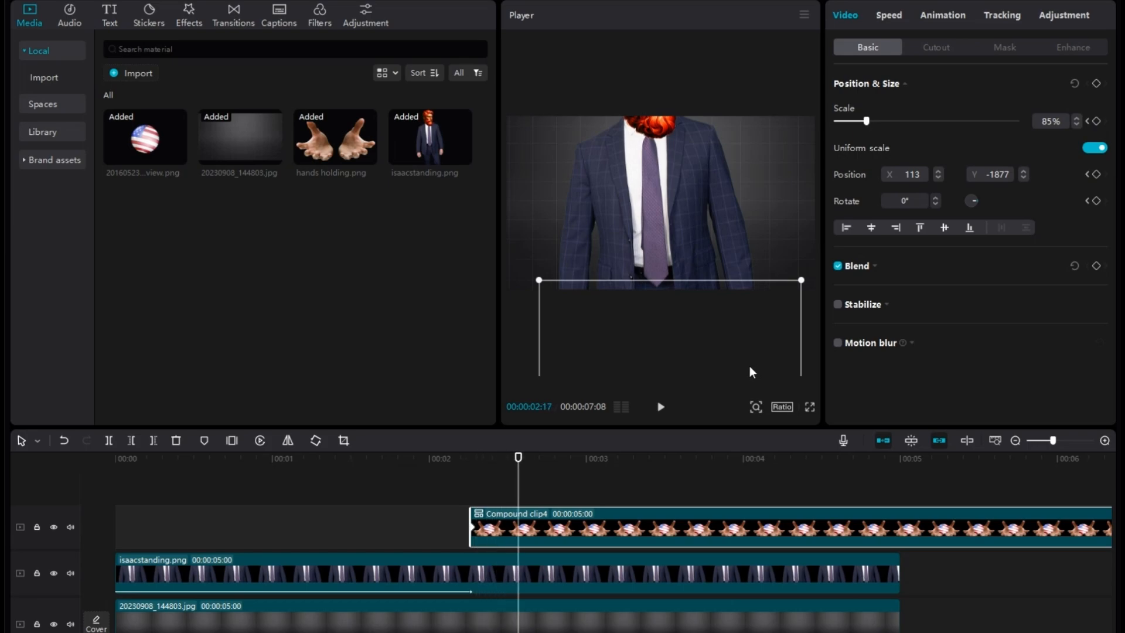
key(Right)
key(Right)
key(Right)
key(Right)
key(Right)
drag(750, 365, 717, 224)
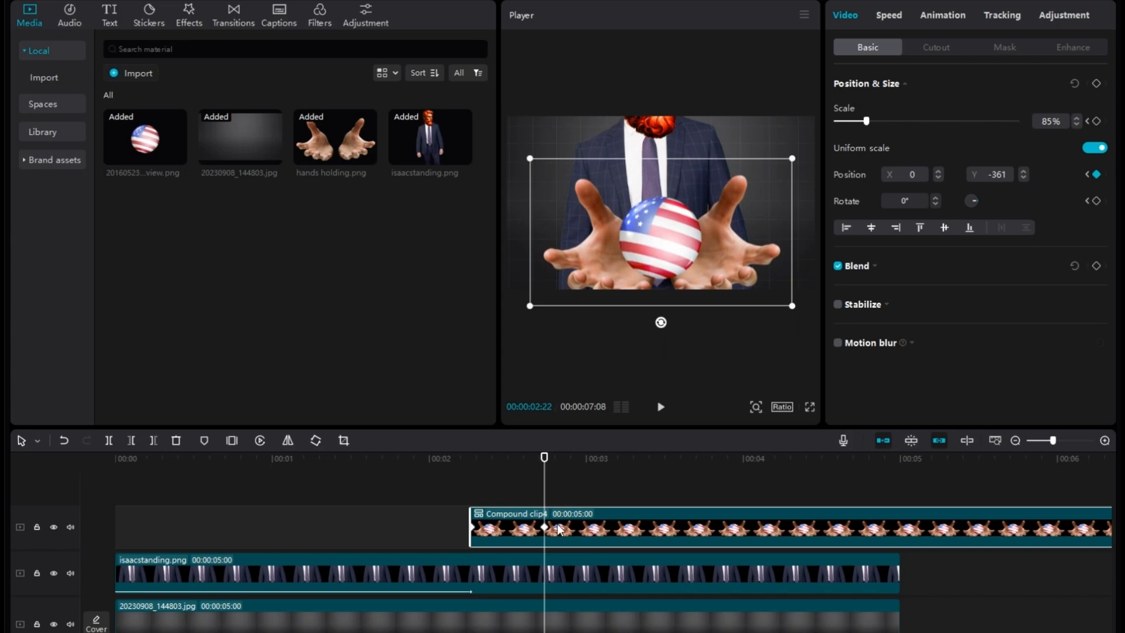
Step: Keyframe isaacstanding.png's position and size at 00:00:02:22, then set its scale to 214% and Y to -57 at 00:00:02:28
click(565, 571)
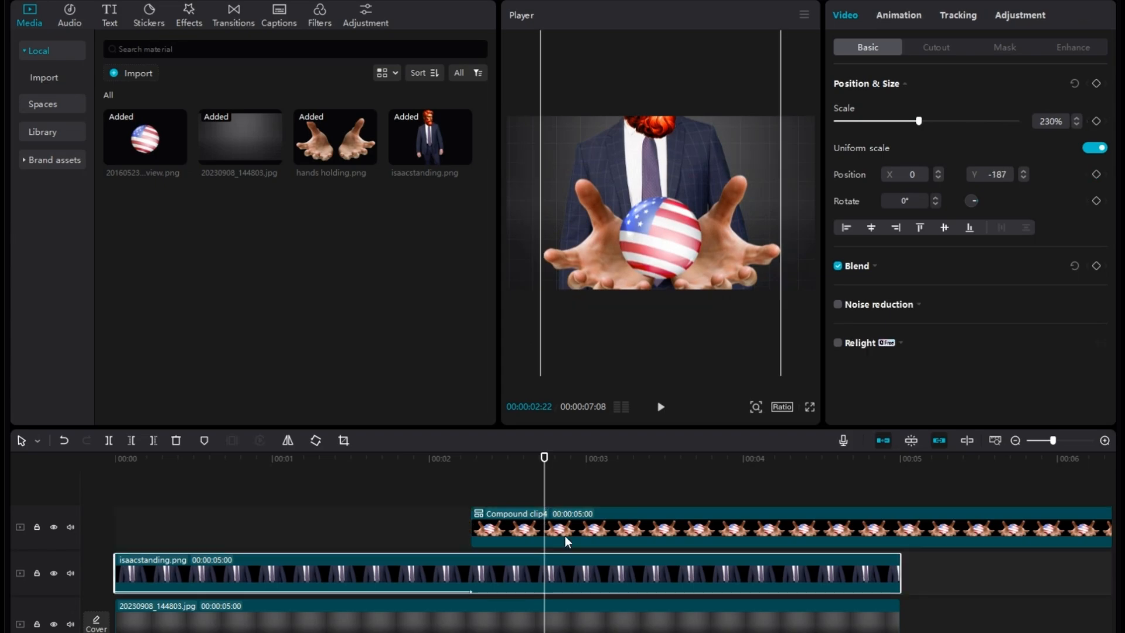
click(1094, 83)
key(Right)
key(Right)
key(Right)
key(Right)
key(Right)
key(Right)
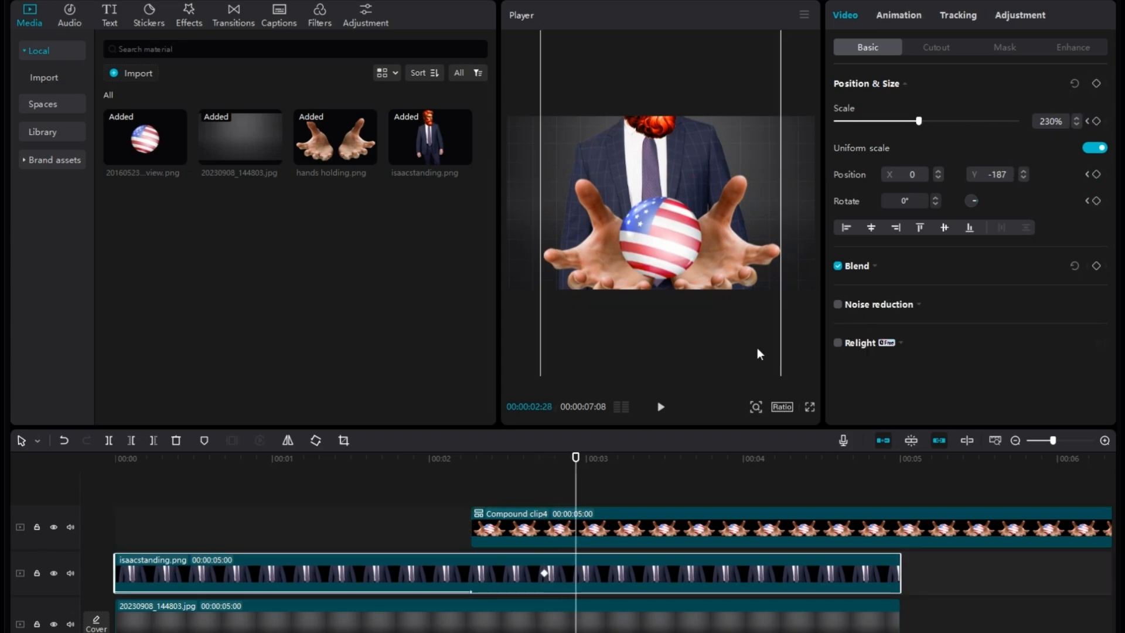
drag(918, 122, 911, 123)
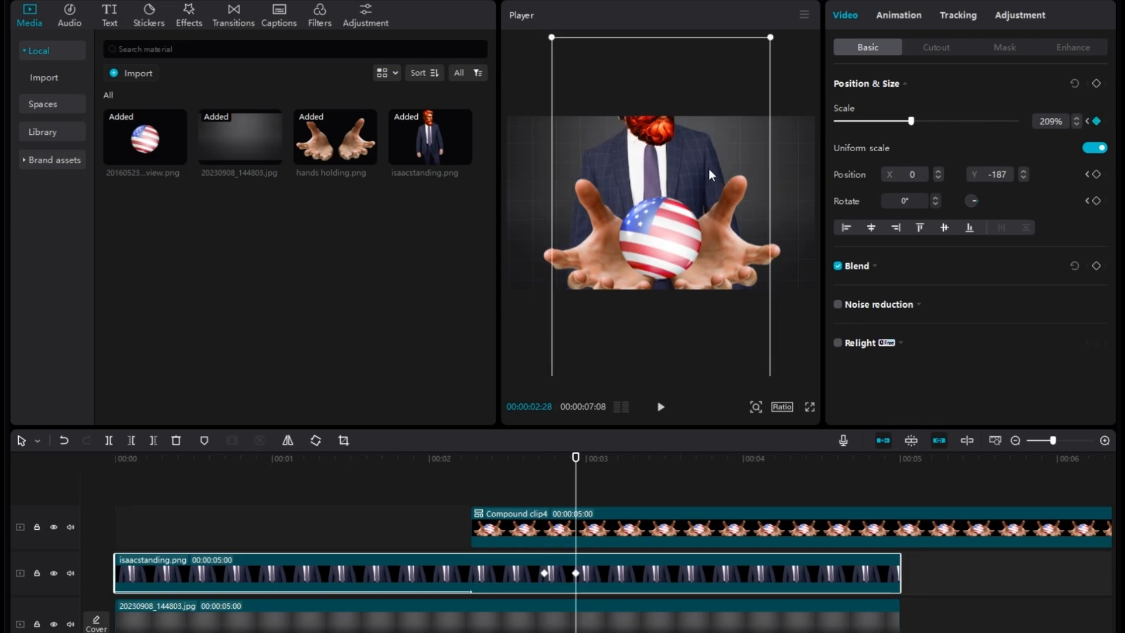
drag(708, 167, 709, 157)
drag(911, 121, 912, 121)
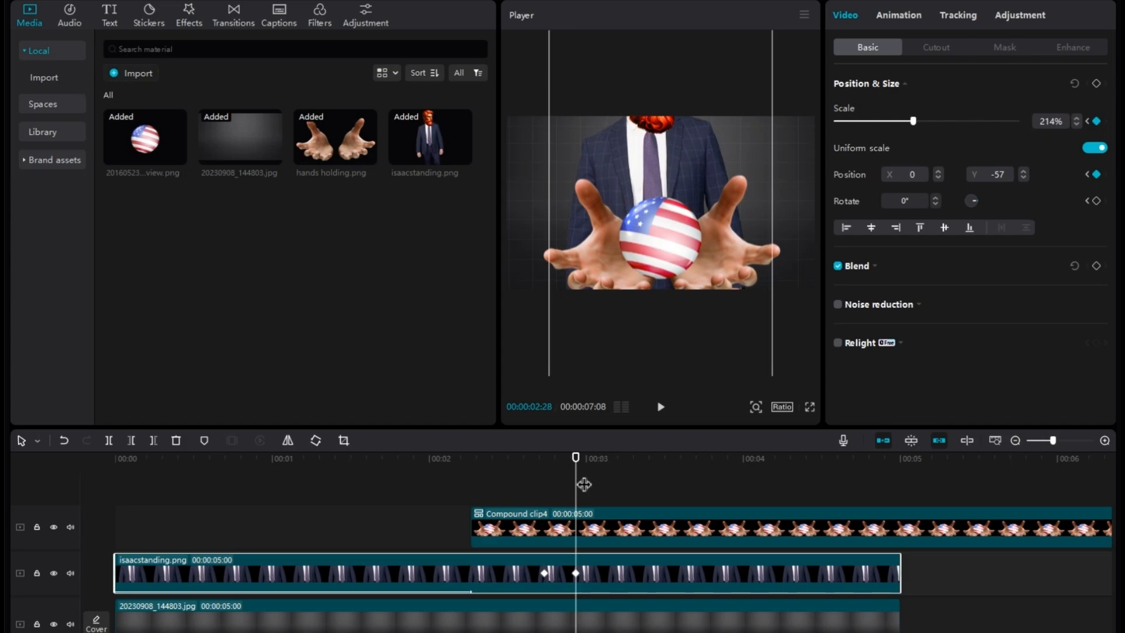
Step: Play the animation from the start to check the figure's entrance and the rising hands
drag(584, 484, 82, 506)
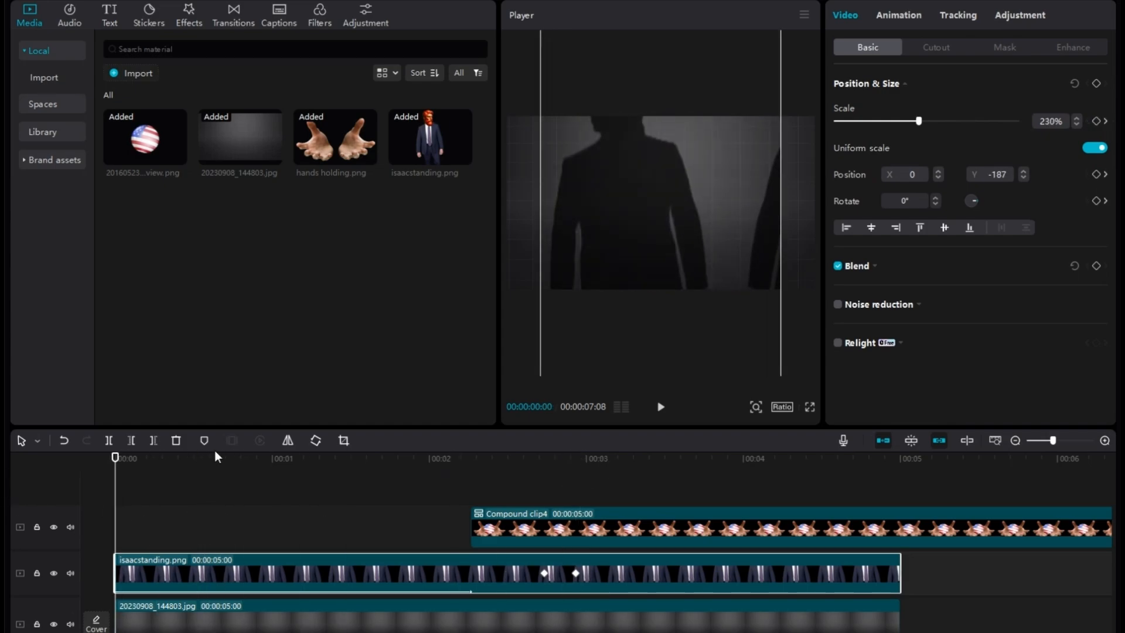
key(space)
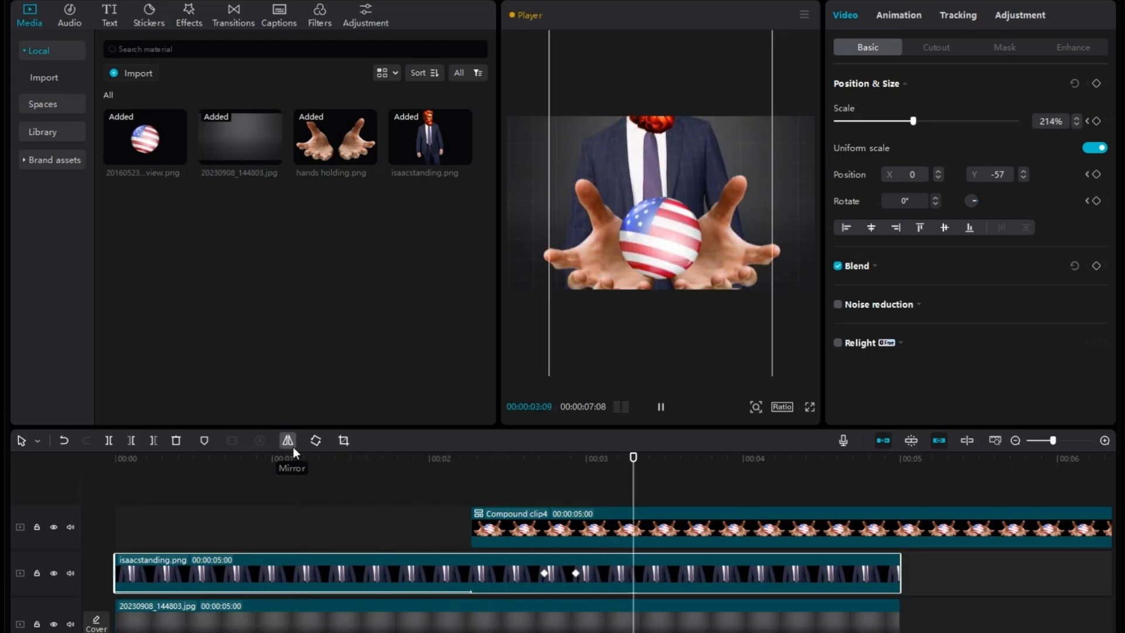
key(space)
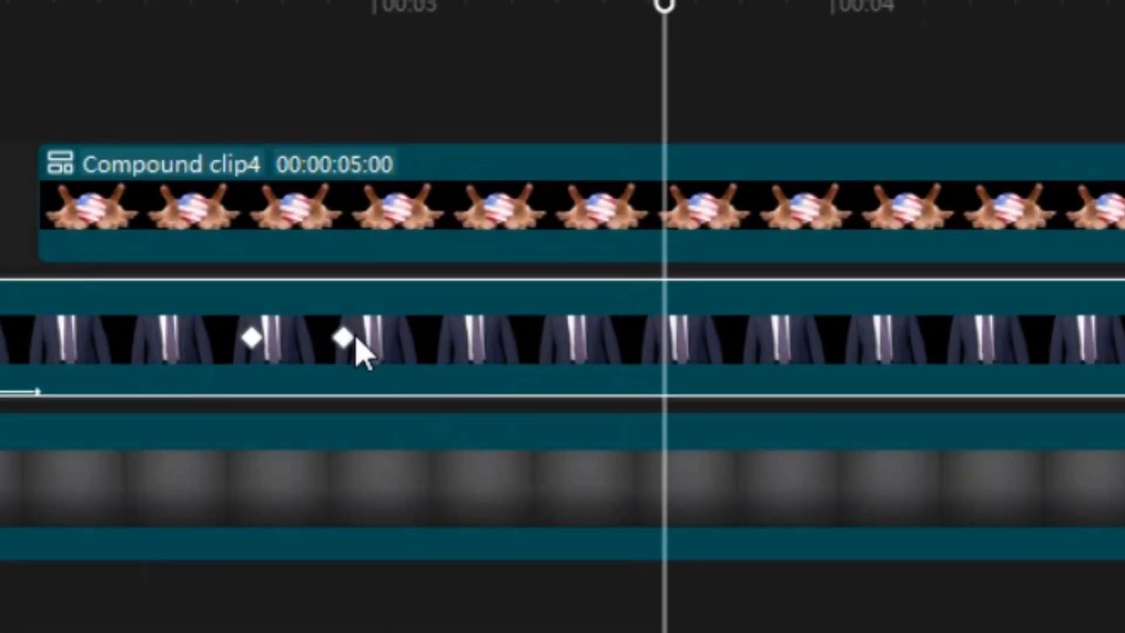
Step: Move isaacstanding.png's second keyframe to about 00:00:03:07 and play back the slower shrink
click(575, 573)
drag(577, 574, 613, 577)
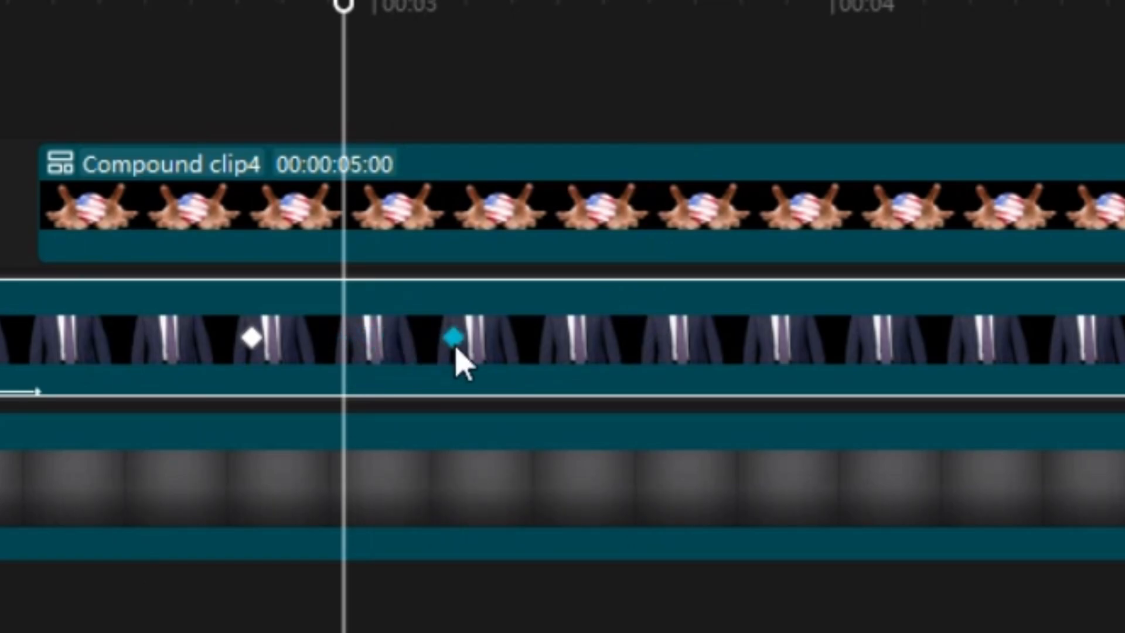
drag(456, 347, 485, 346)
drag(346, 114, 117, 136)
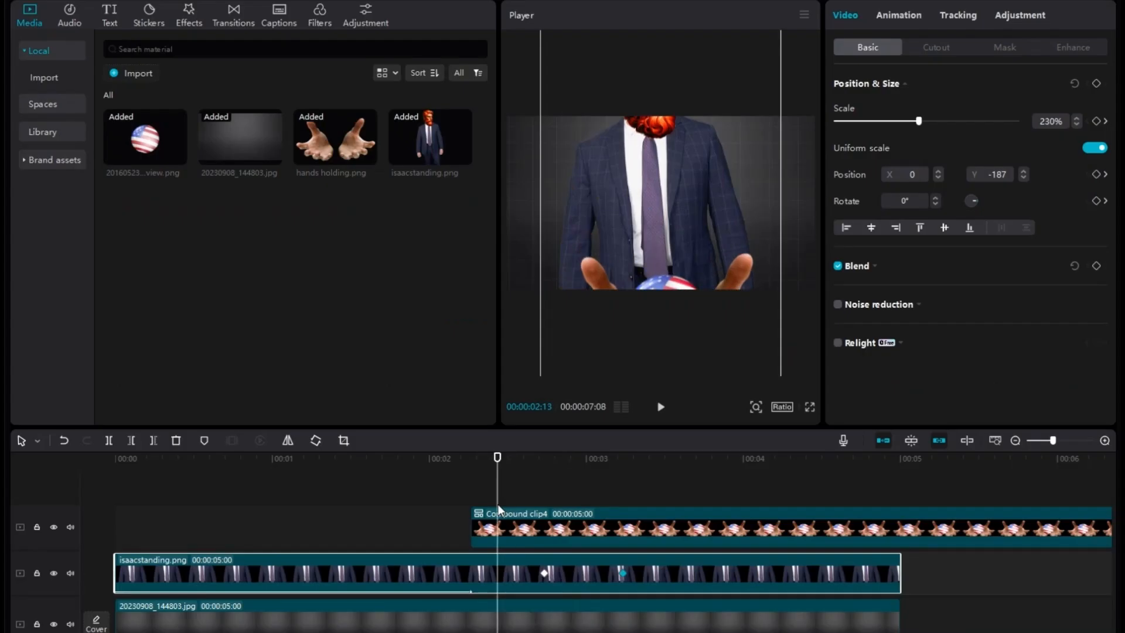
key(space)
key(space)
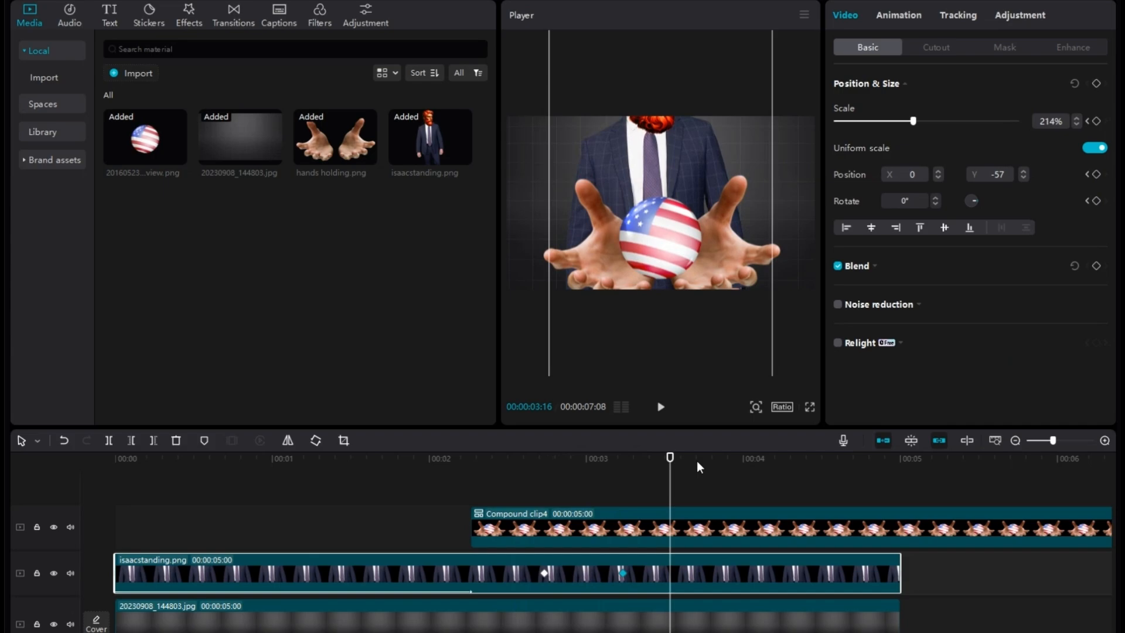
Step: Reduce isaacstanding.png's scale slightly further at its second keyframe and scrub past it to check the motion
drag(672, 486, 623, 495)
drag(913, 121, 908, 122)
drag(624, 505, 670, 519)
drag(670, 479, 748, 502)
Step: Apply the Edge Glow lens effect to the hands and flag ball compound clip
click(596, 531)
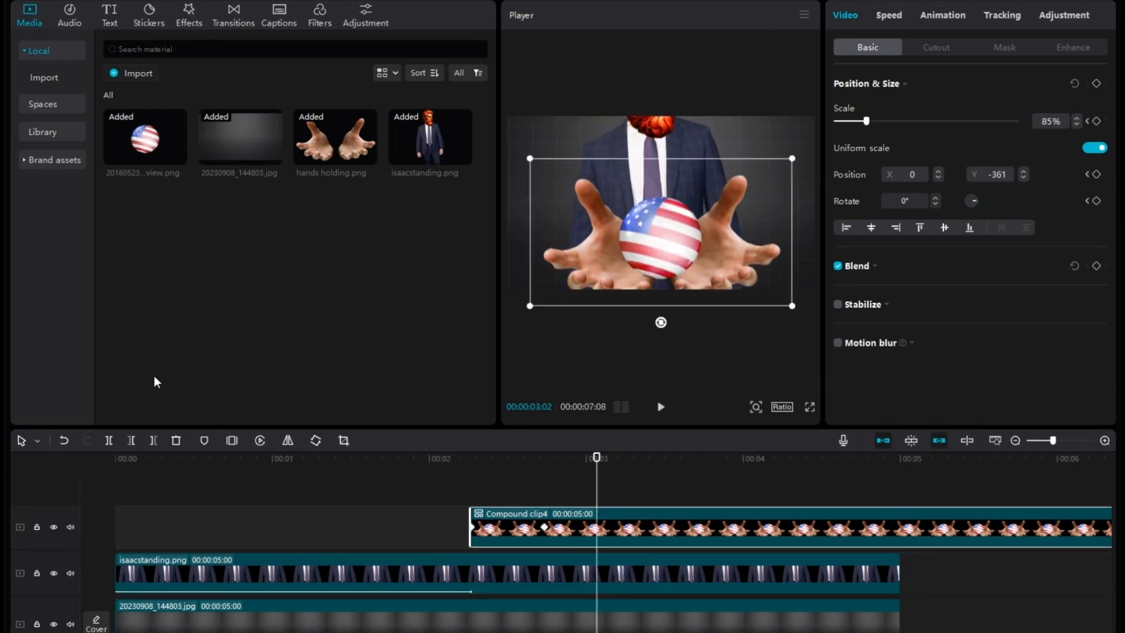
click(188, 16)
click(588, 498)
click(589, 539)
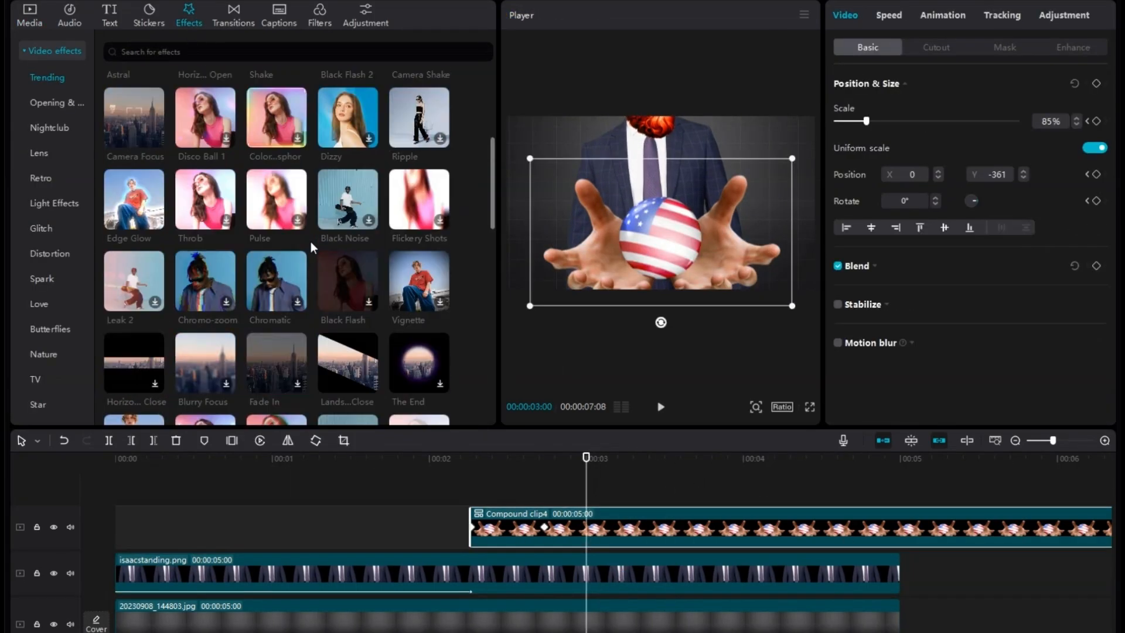
click(40, 152)
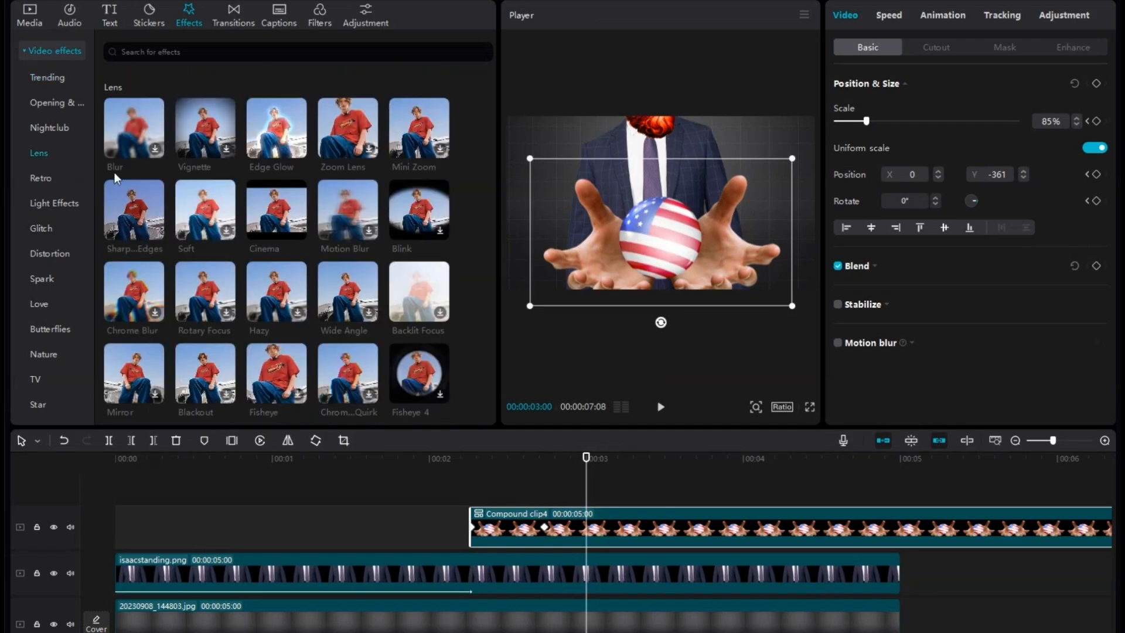
drag(291, 130, 510, 527)
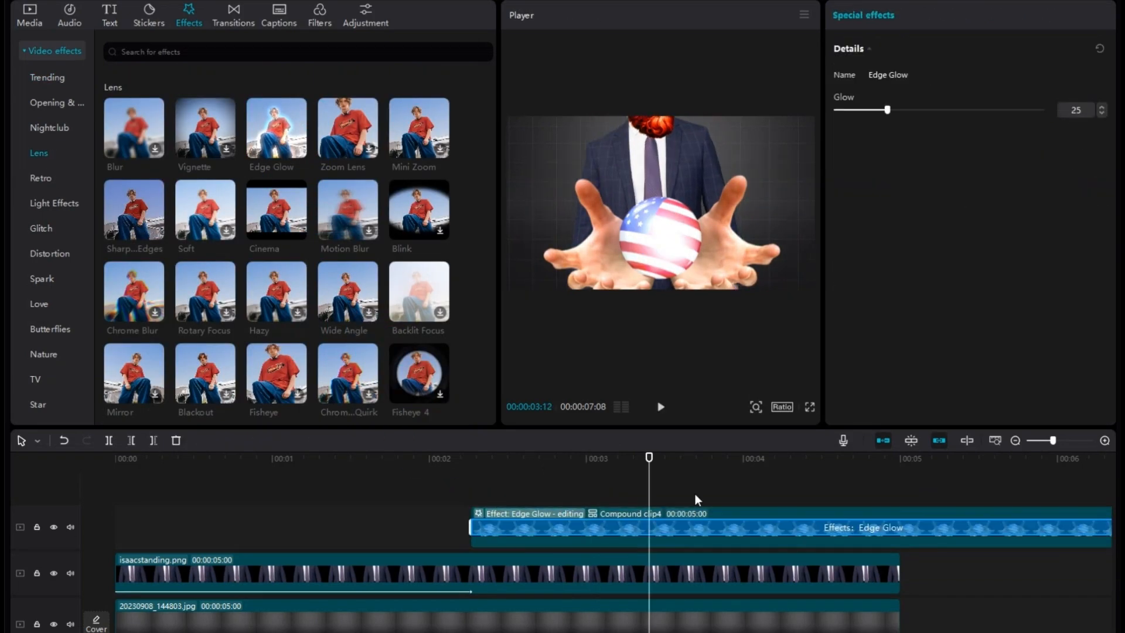
Step: Reduce the Edge Glow effect's Glow to 17 on the hands and flag ball clip, checking the playback before and after
drag(649, 481, 451, 482)
key(space)
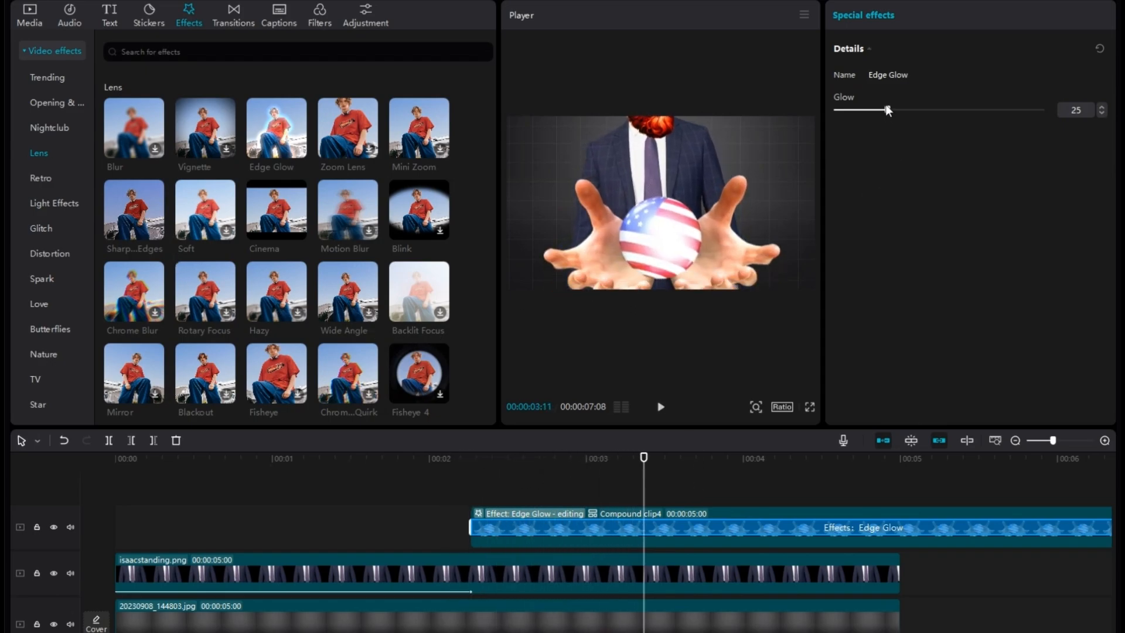
mouse_move(880, 111)
mouse_down()
mouse_move(820, 111)
mouse_move(871, 126)
mouse_up()
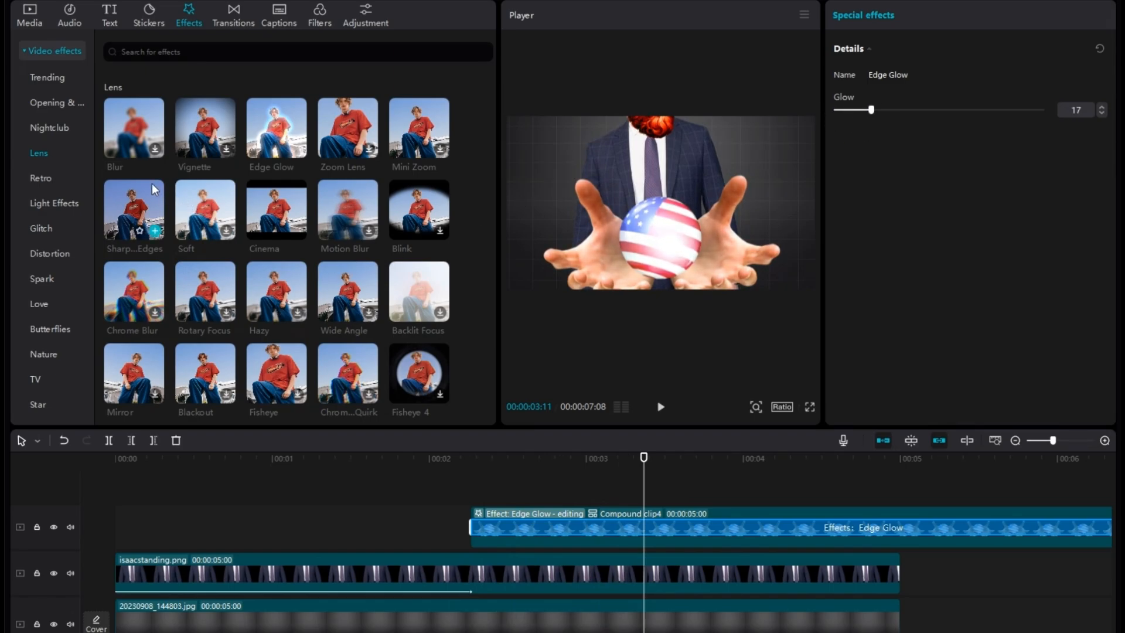
drag(655, 479, 474, 501)
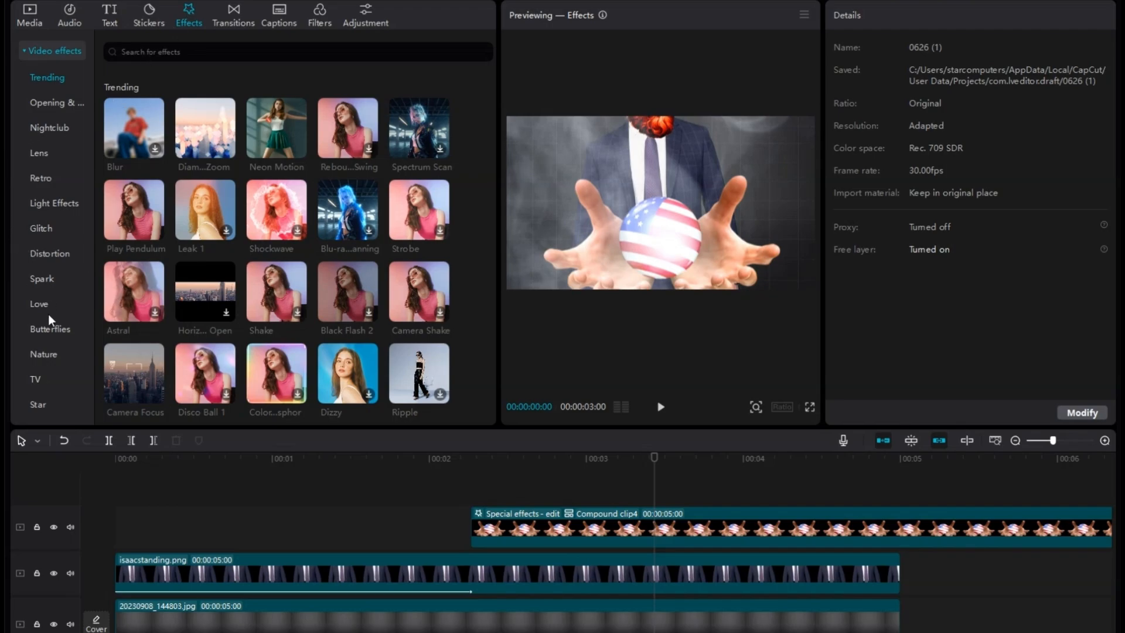
Step: Add the Nature effect Mist between the hands compound clip and isaacstanding.png, starting near where the hands enter
click(53, 356)
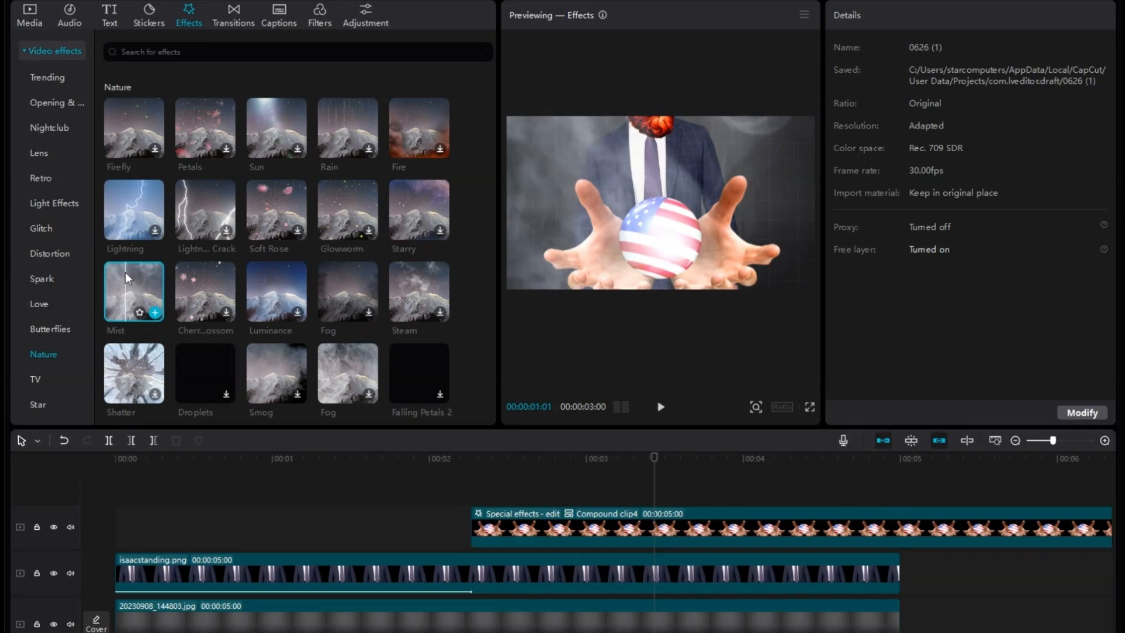
drag(125, 271, 474, 550)
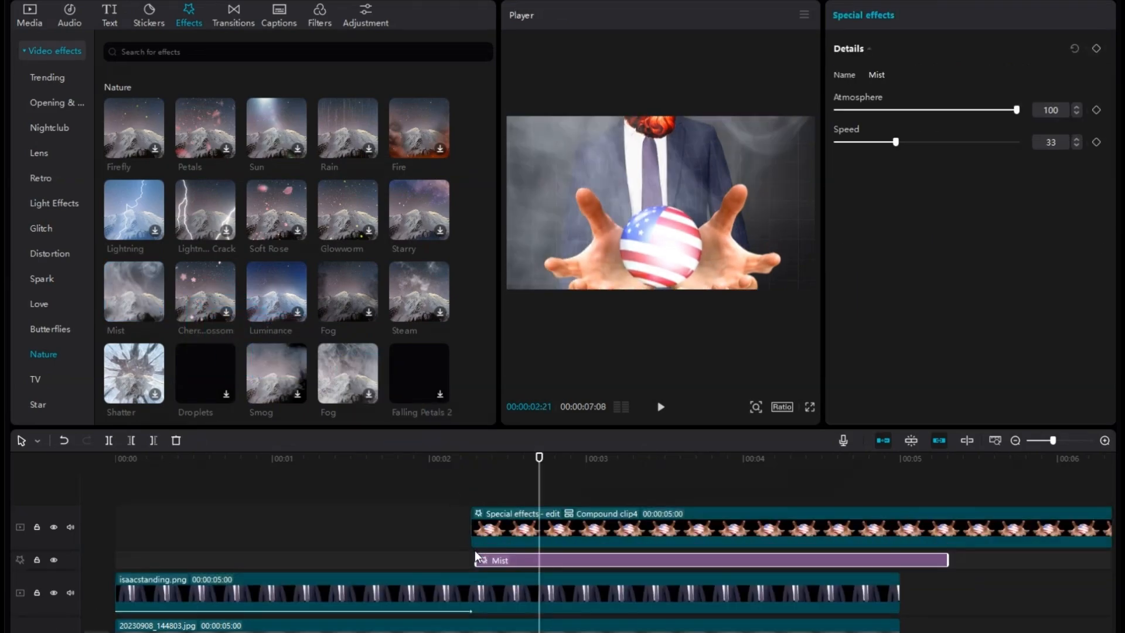
click(551, 473)
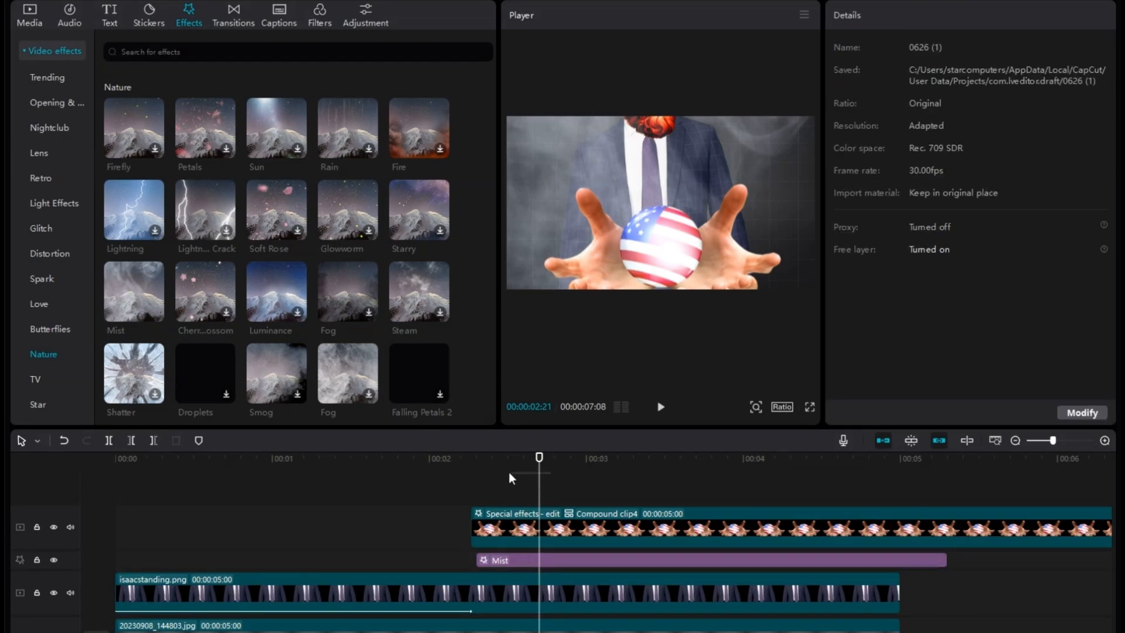
Step: Extend the start of the Mist effect back to about 00:00:01:24 and play back the scene
click(492, 561)
drag(477, 560, 380, 551)
key(Home)
key(space)
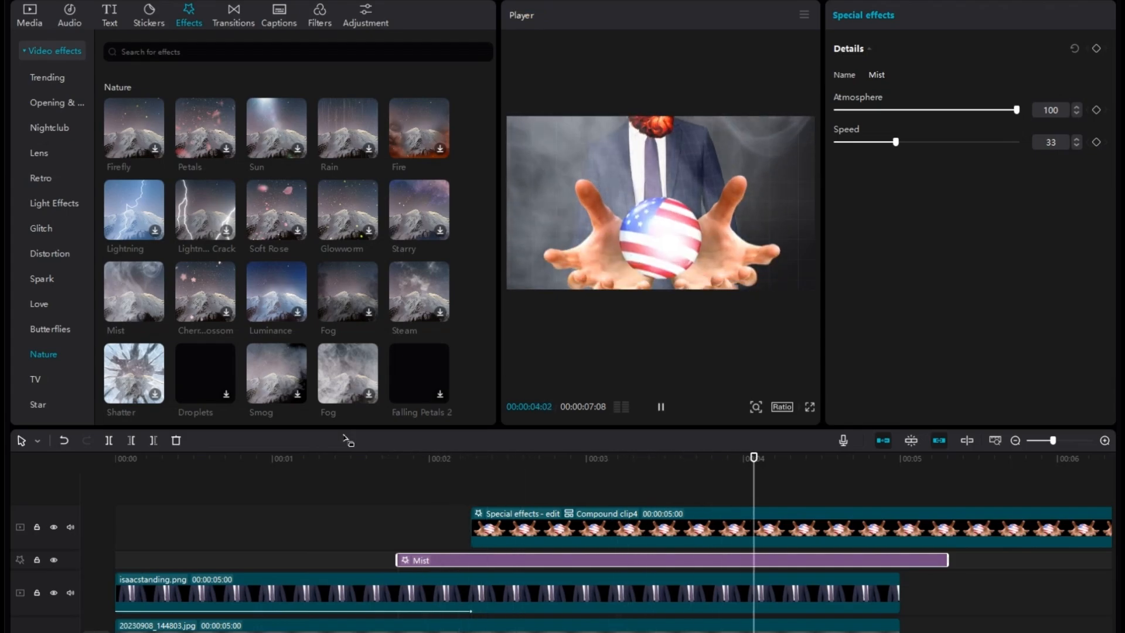
key(space)
click(517, 499)
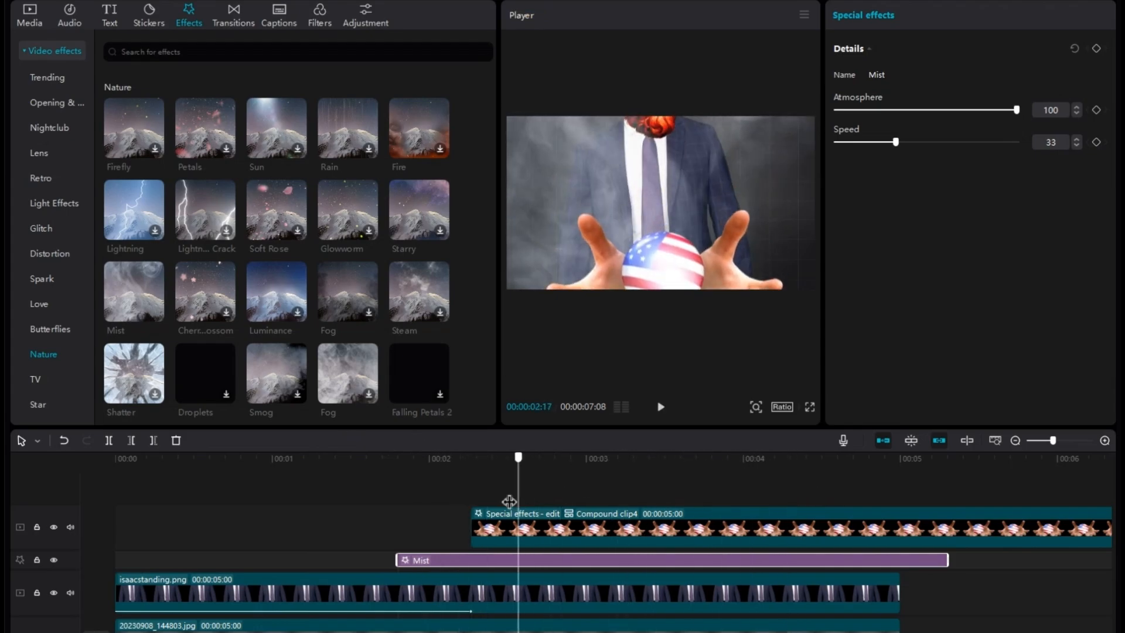
key(space)
key(space)
Step: Move the hands compound clip's second keyframe to about 00:00:03:11 and play back the slower rise
click(628, 538)
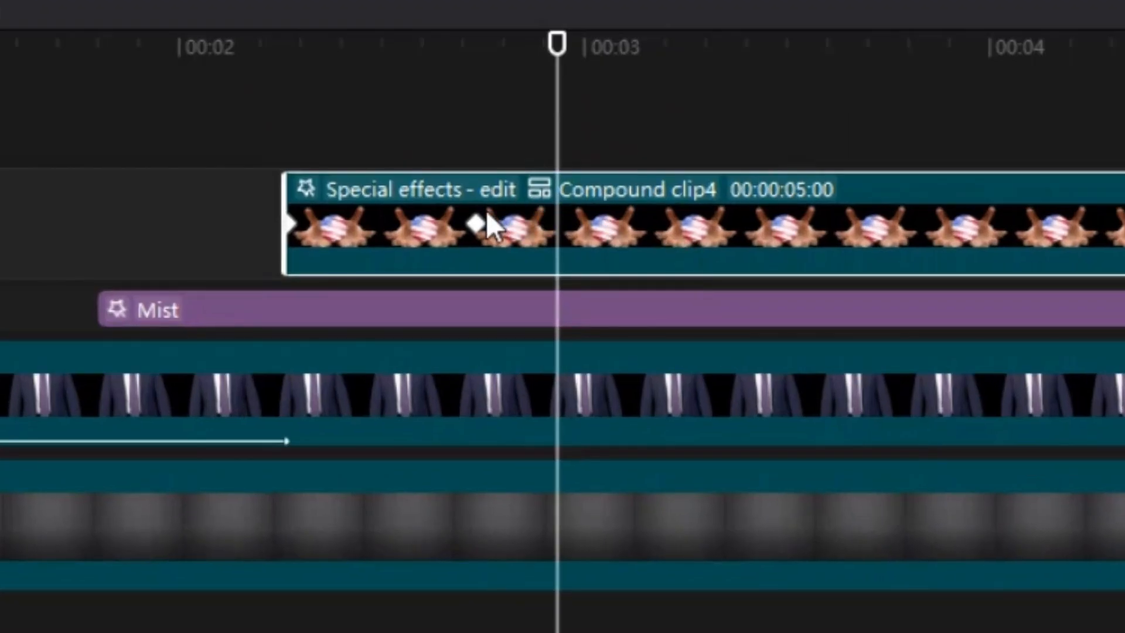
drag(479, 223, 686, 238)
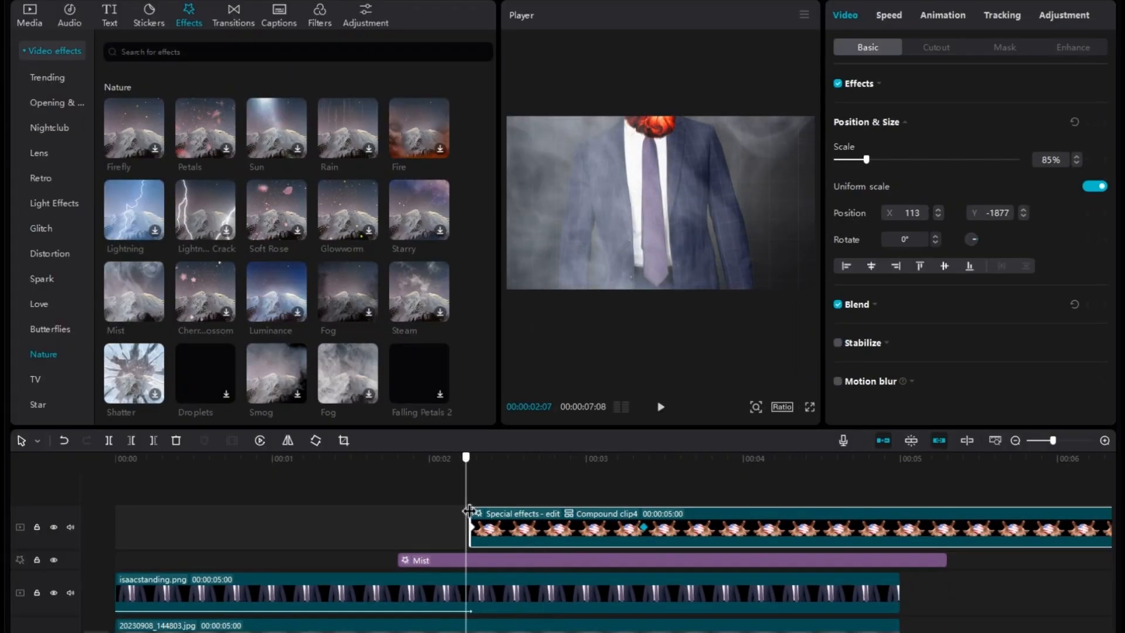
key(space)
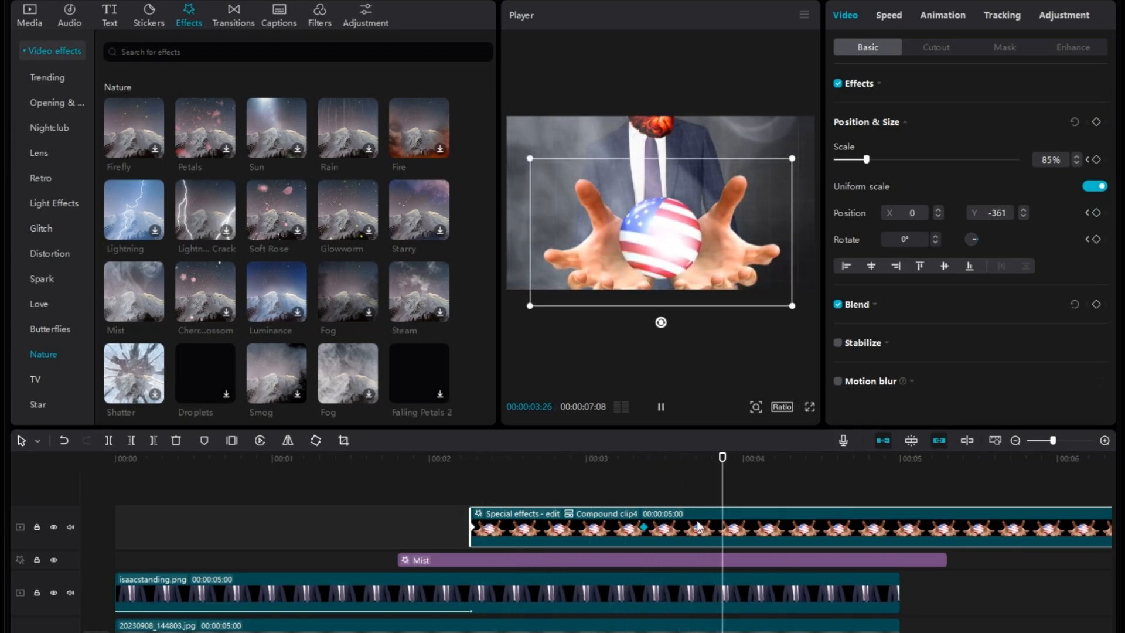
key(space)
drag(728, 496, 445, 496)
key(space)
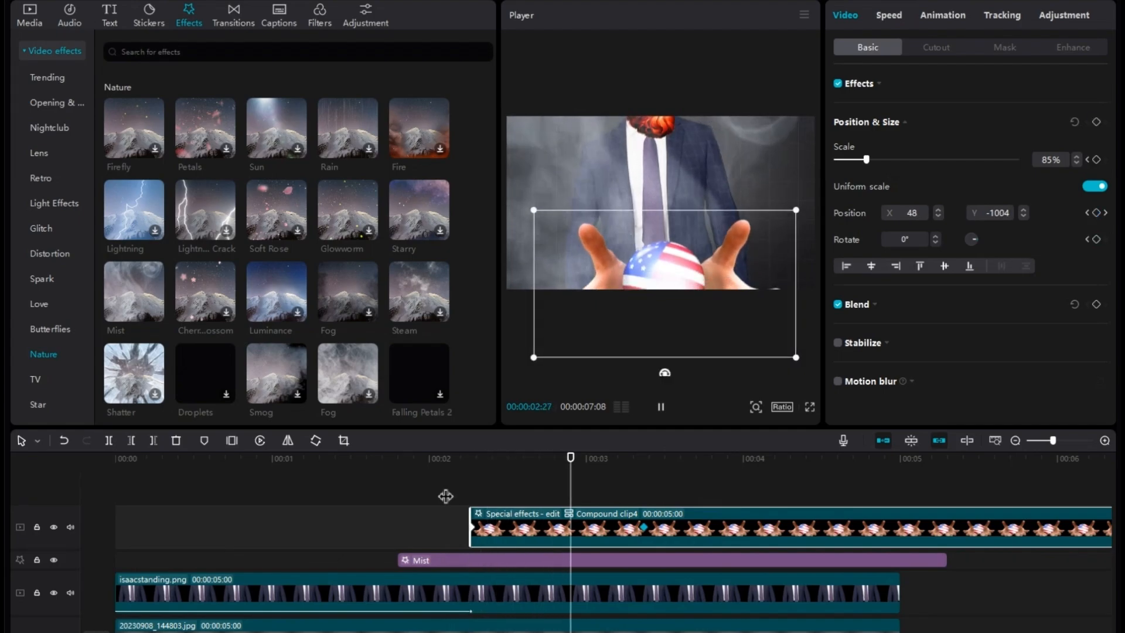
key(space)
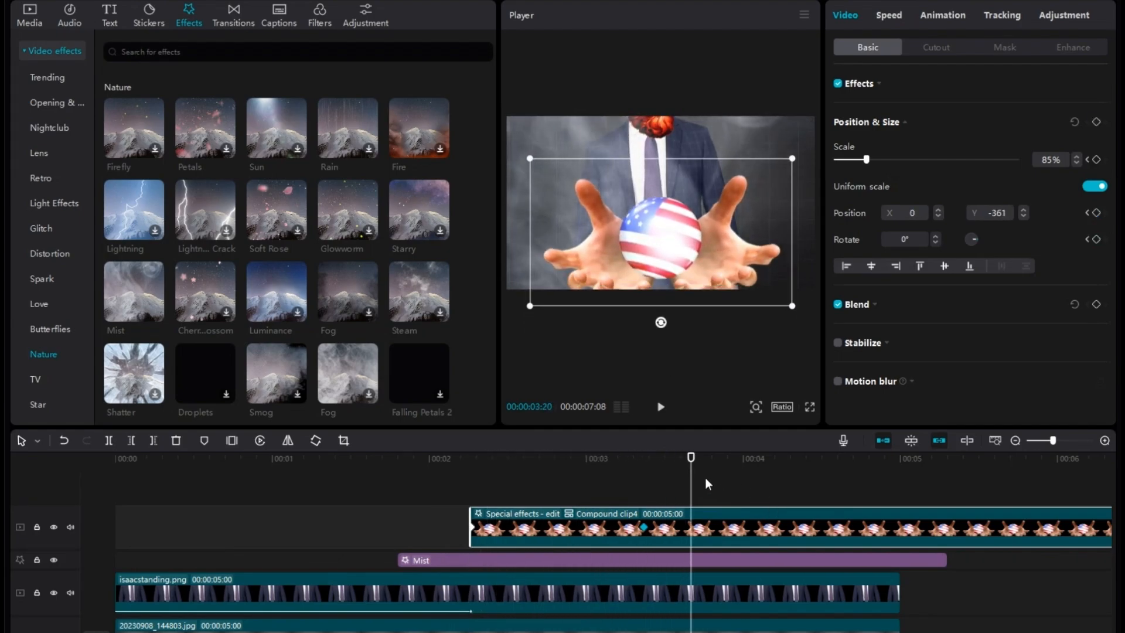
Step: Split the hands compound clip and the Mist effect at 00:00:05:00 and delete the parts beyond it
key(space)
drag(744, 487, 905, 512)
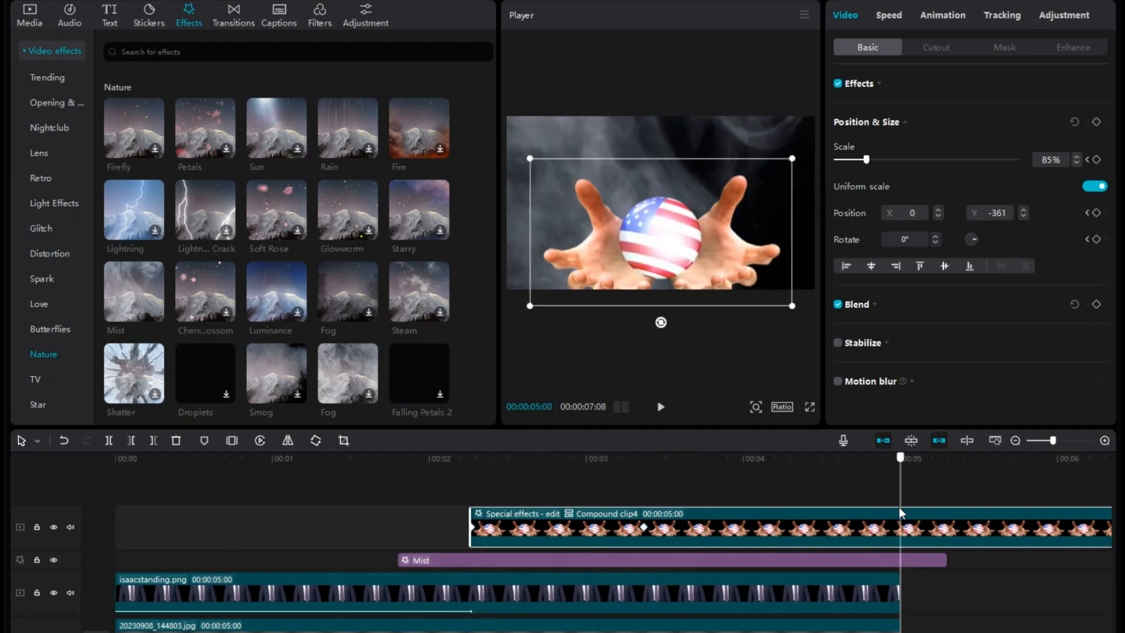
ctrl+click(915, 559)
click(109, 441)
key(Delete)
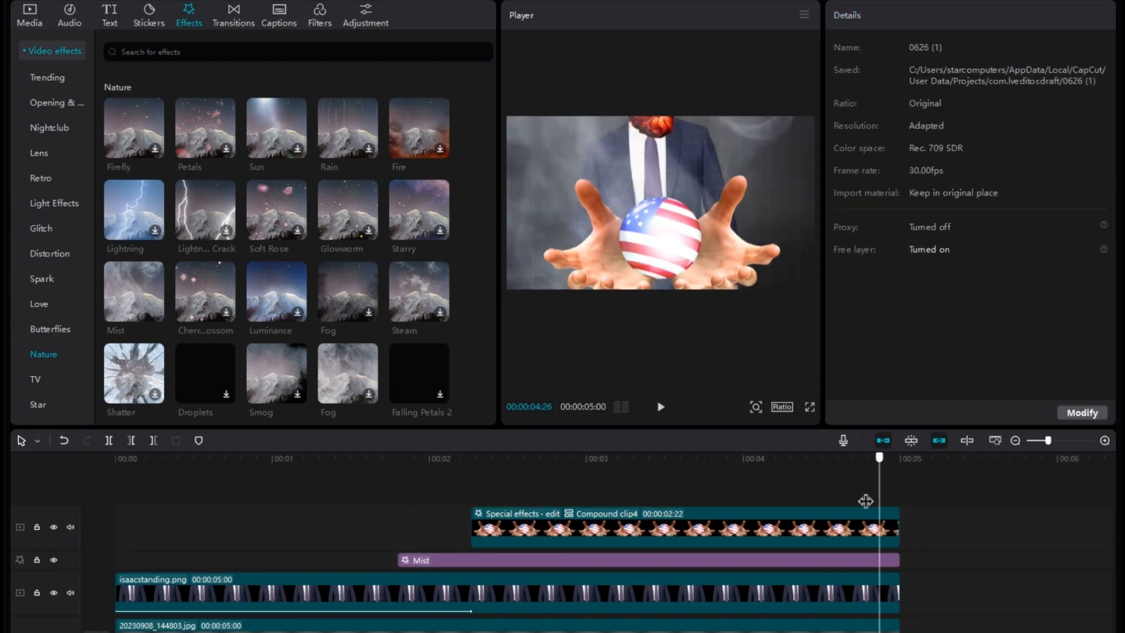
Step: Play back the trimmed scene and open the video export settings
key(space)
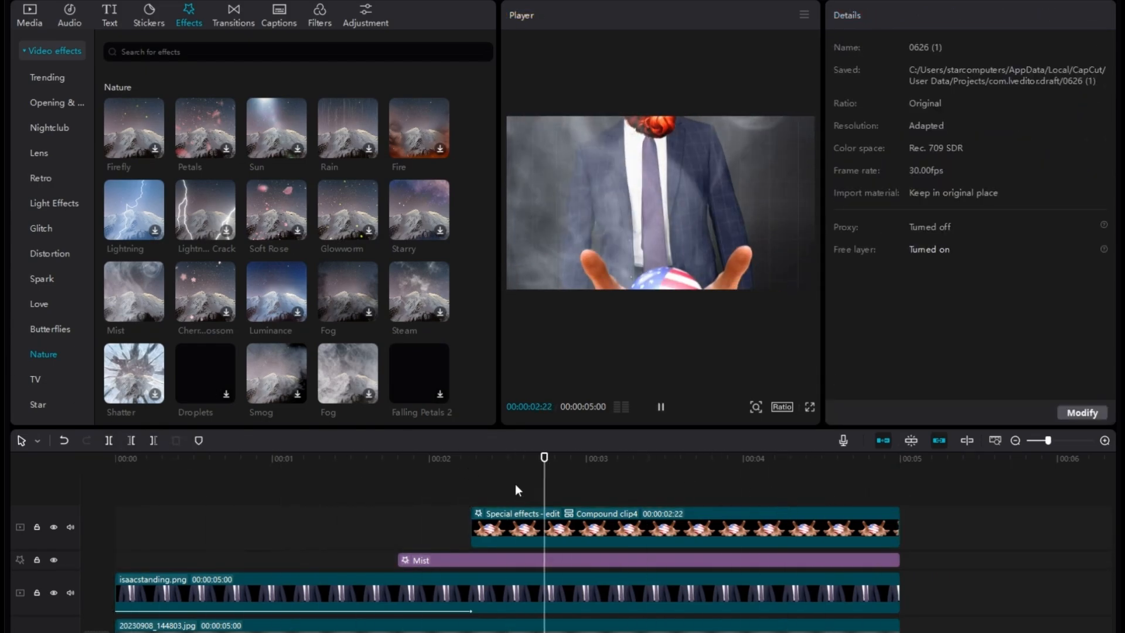
click(1010, 1)
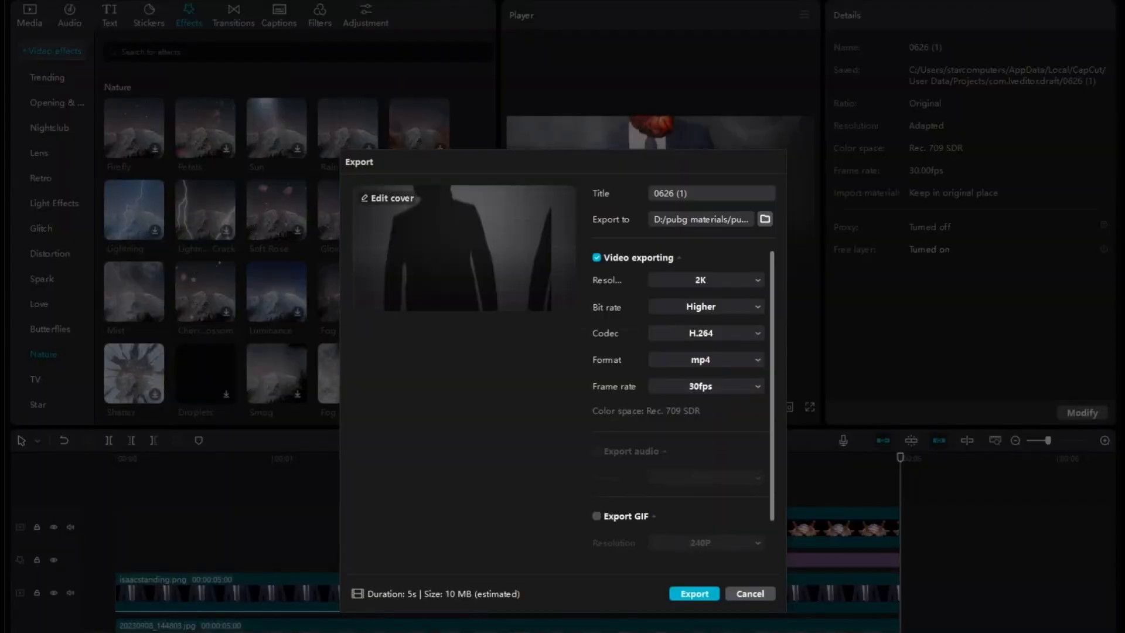